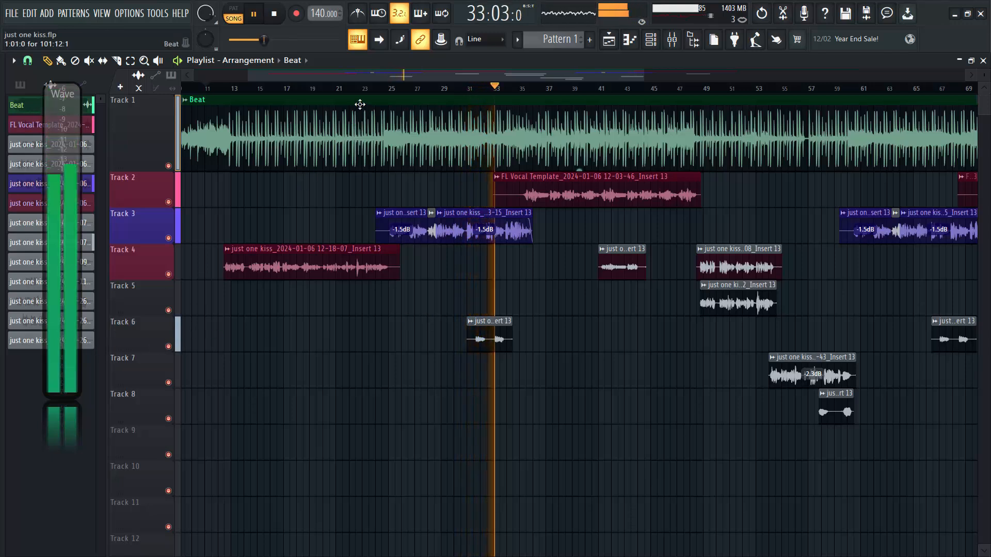
Stop the arrangement's playback and switch off the Reverb and Delay tracks in the mixer.
drag(372, 71, 392, 64)
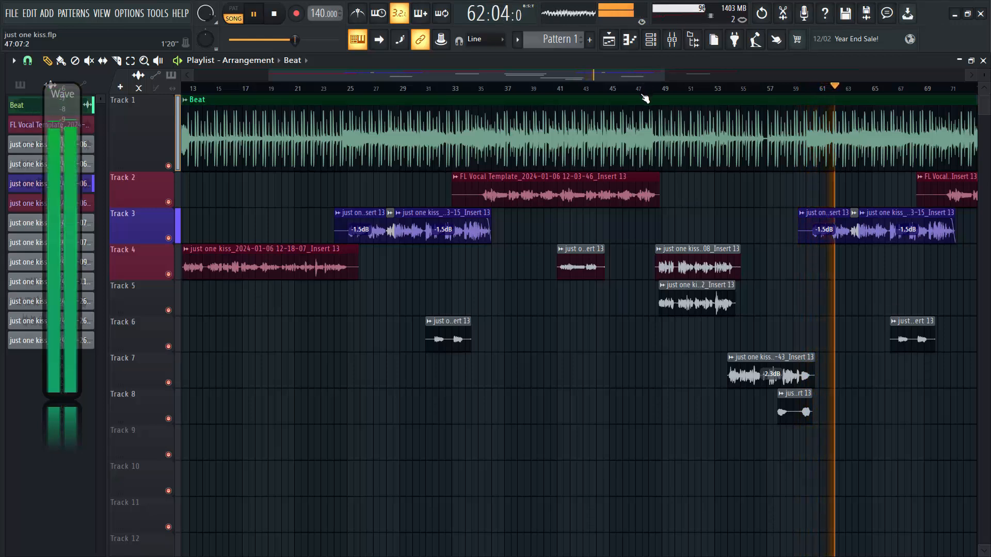
key(space)
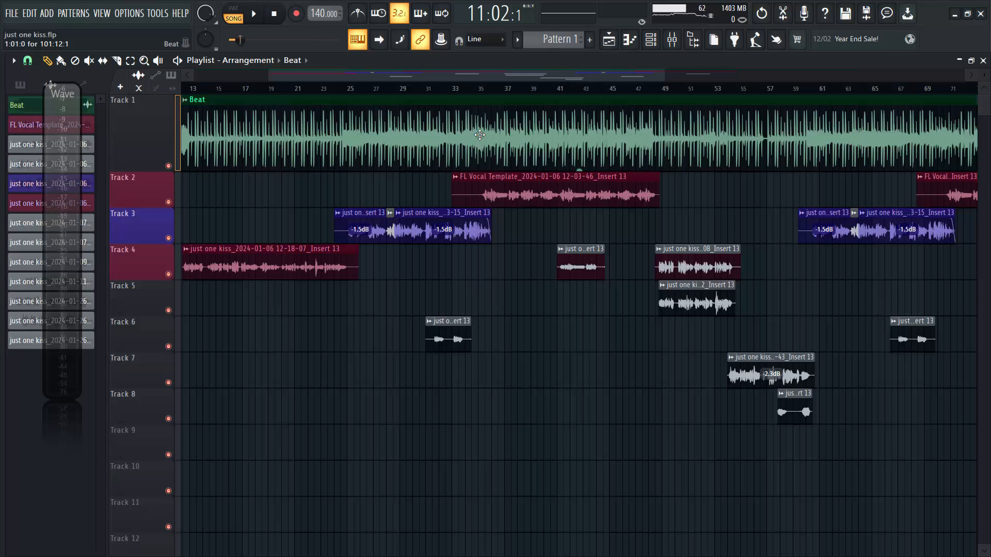
click(671, 41)
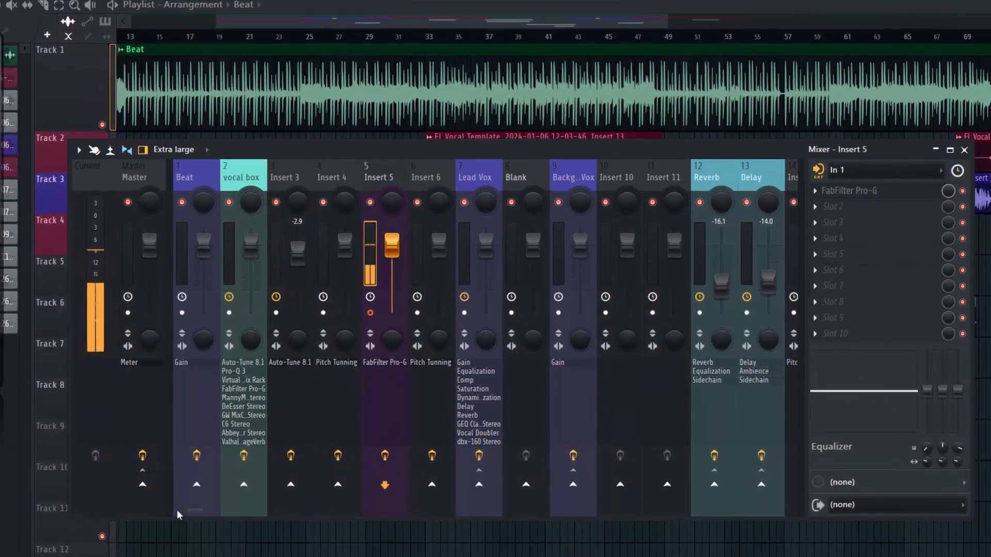
mouse_move(200, 509)
mouse_down()
mouse_move(236, 509)
mouse_move(206, 513)
mouse_up()
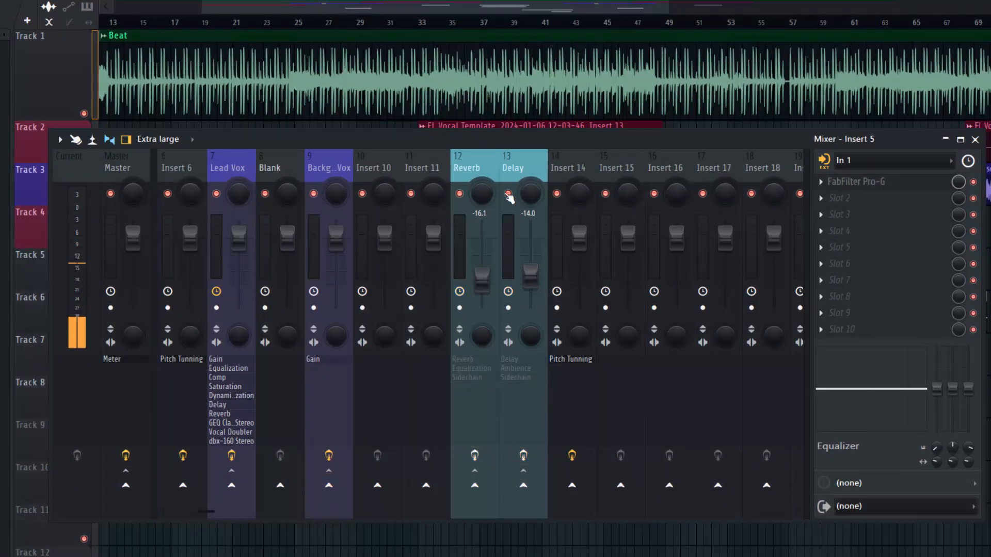
click(460, 194)
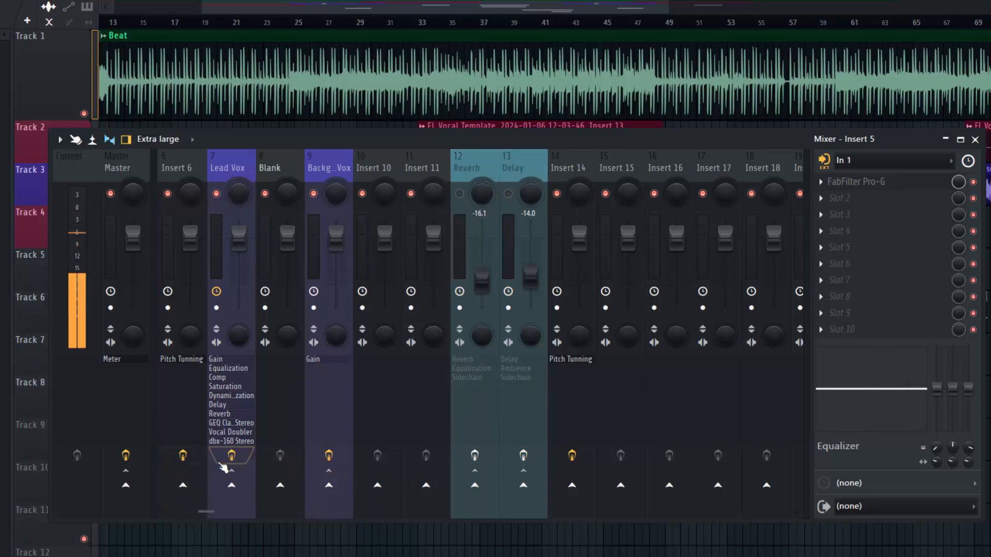
Turn off every effect on the Lead Vox and vocal box mixer tracks and return to the playlist.
click(227, 178)
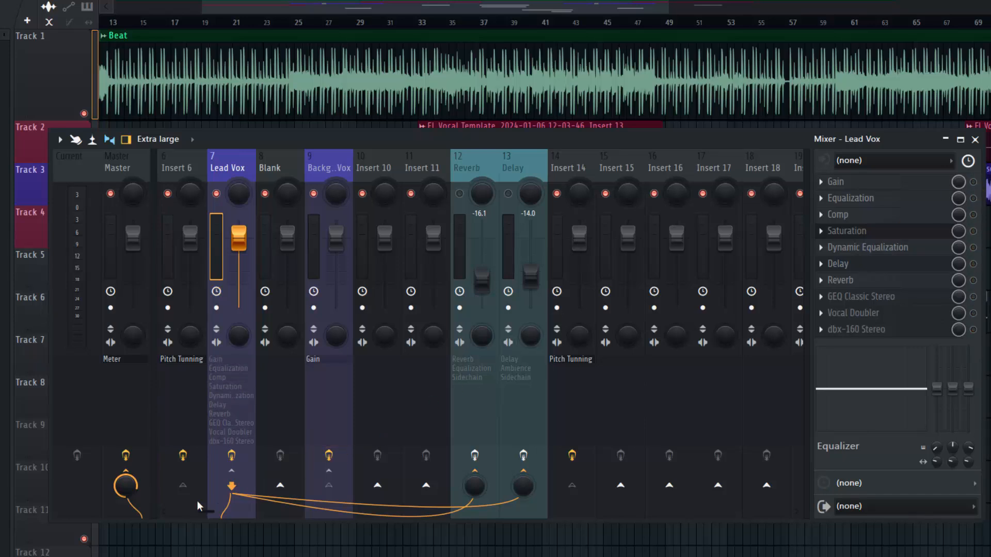
drag(202, 512, 184, 511)
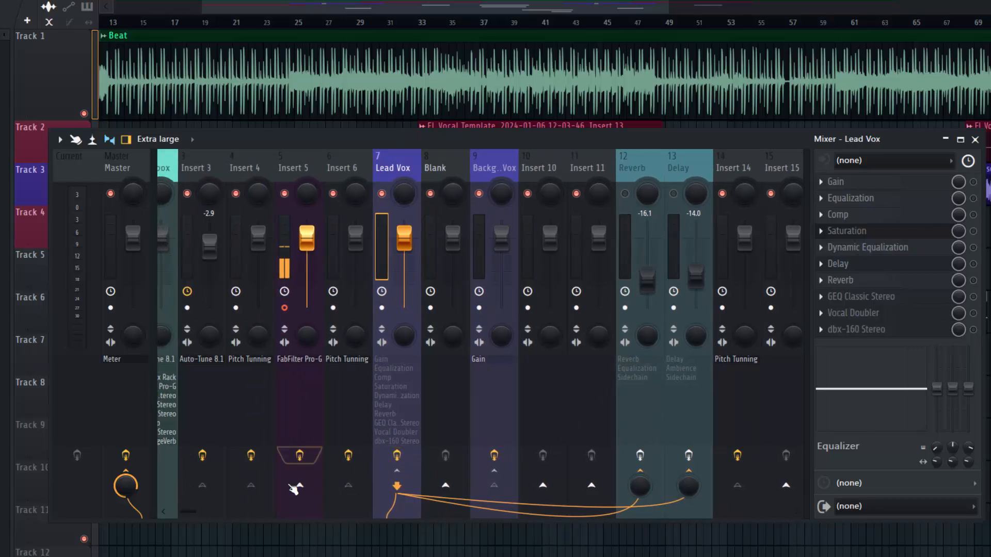
drag(186, 511, 150, 514)
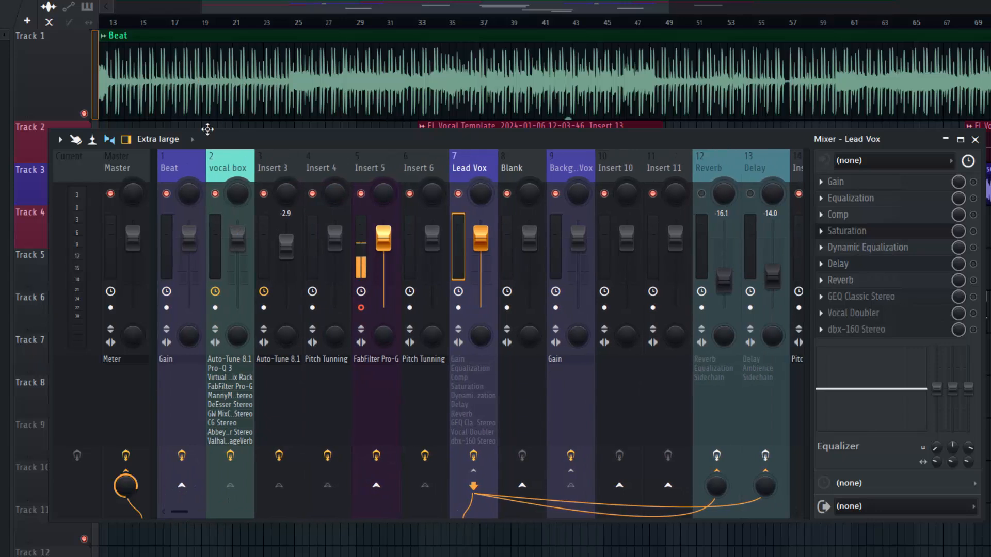
click(222, 161)
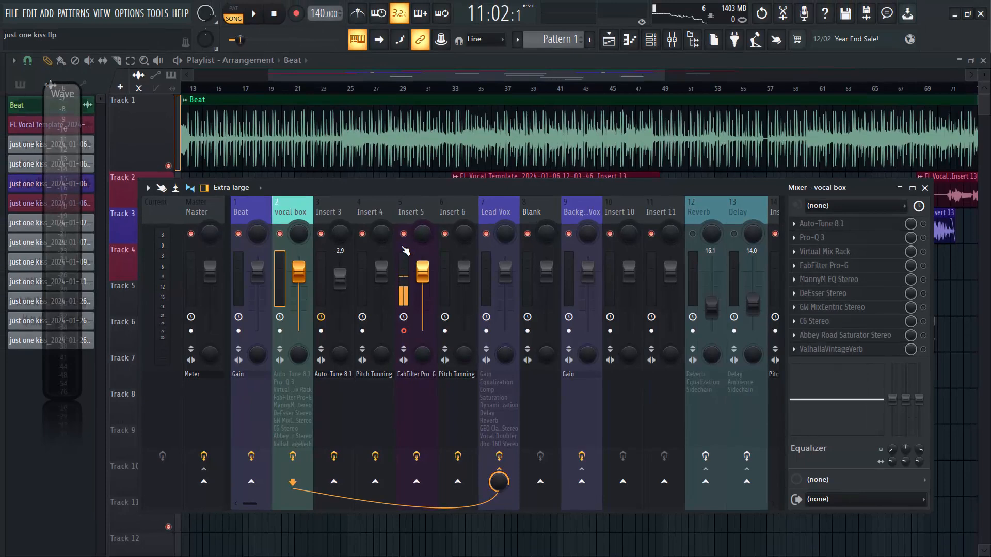
click(463, 61)
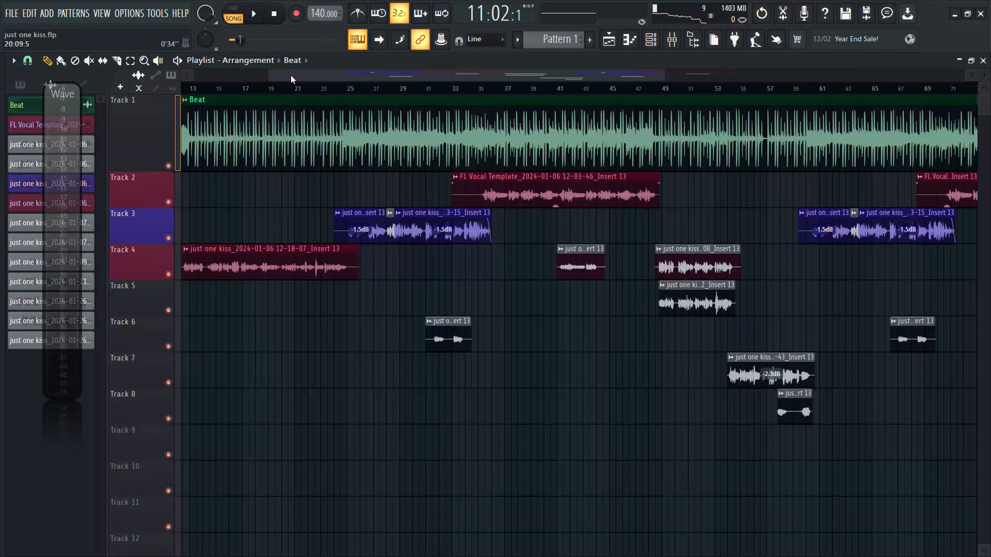
Play the arrangement with the vocal effects off to hear the dry vocals, and stop playback.
drag(290, 79, 277, 76)
key(space)
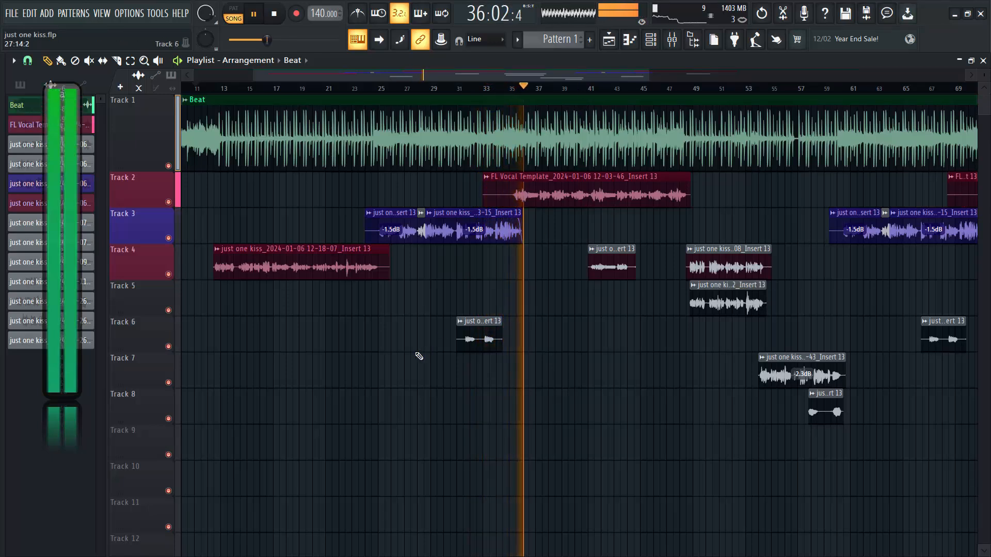
key(space)
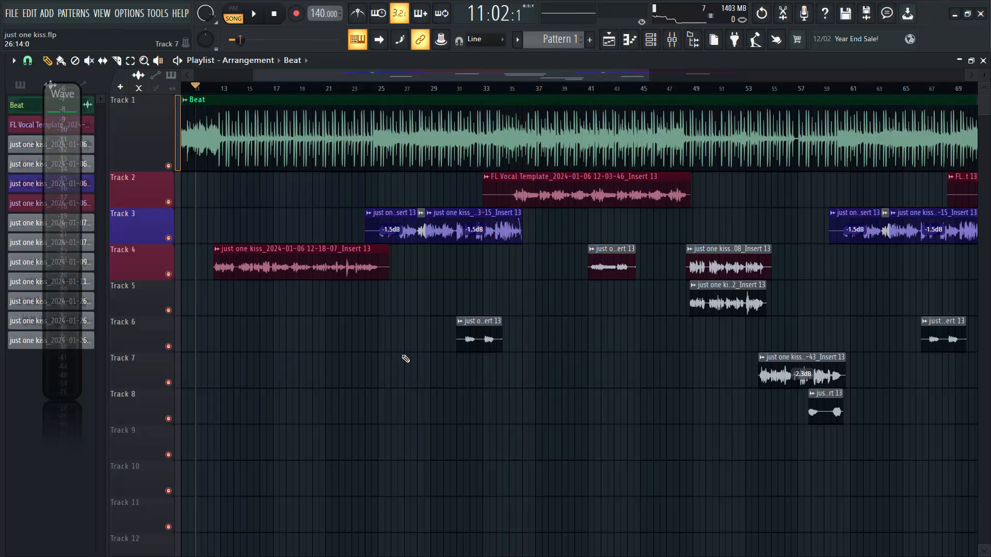
Enable Auto-Tune 8.1 on the vocal box mixer track and open its plugin window.
click(684, 46)
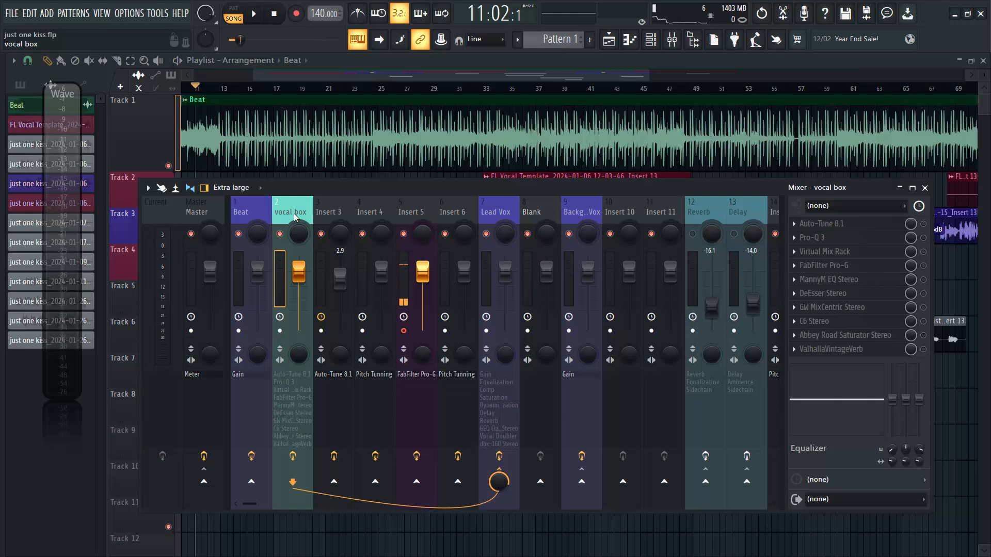
click(856, 227)
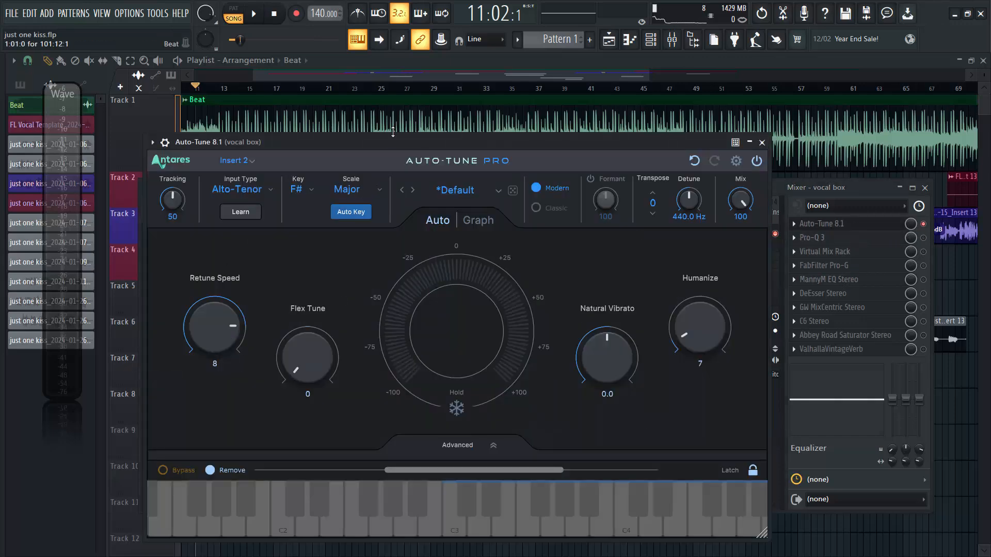
drag(392, 146, 465, 116)
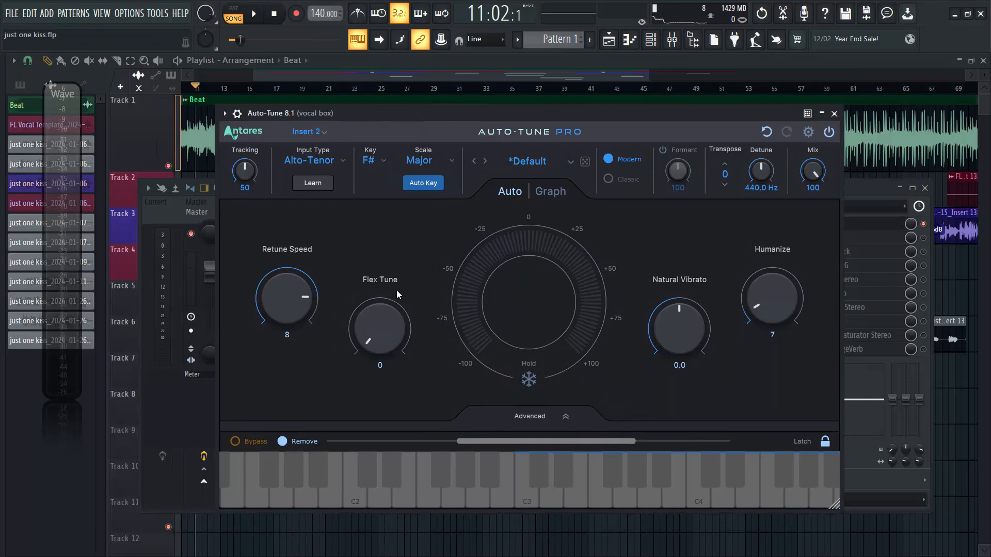
Review the available Key and Scale options in Auto-Tune Pro.
click(379, 160)
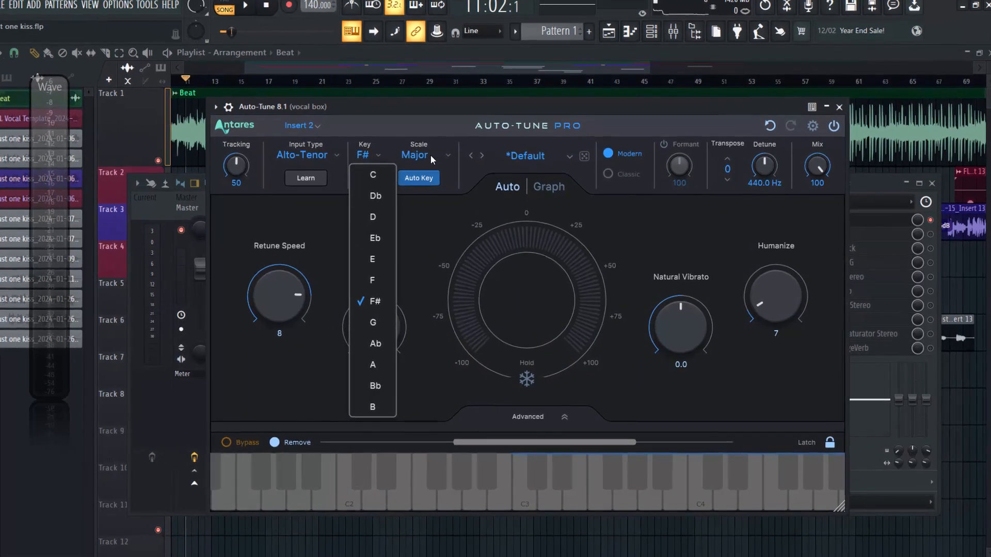
click(431, 155)
click(420, 154)
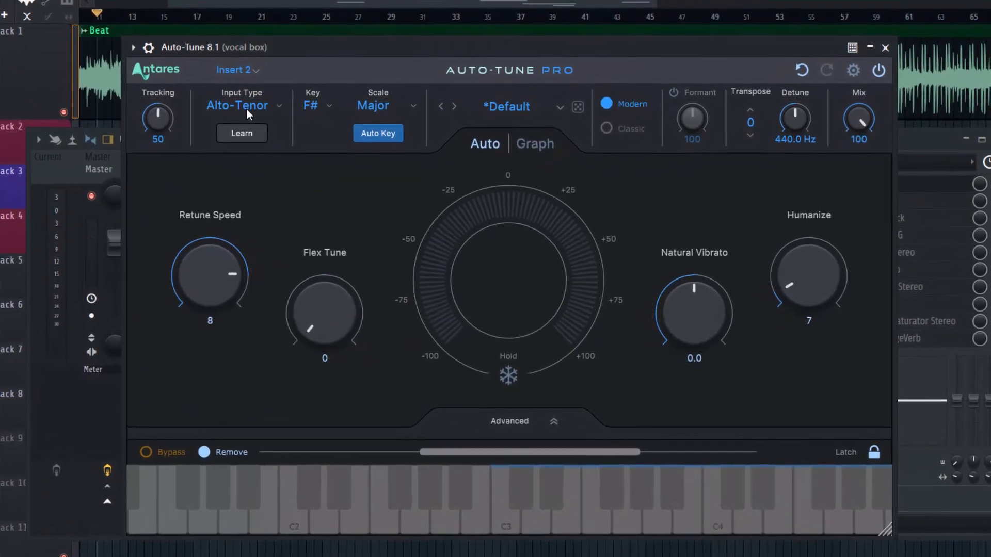
Try the Low Male input type in Auto-Tune Pro and switch back to Alto-Tenor.
click(246, 108)
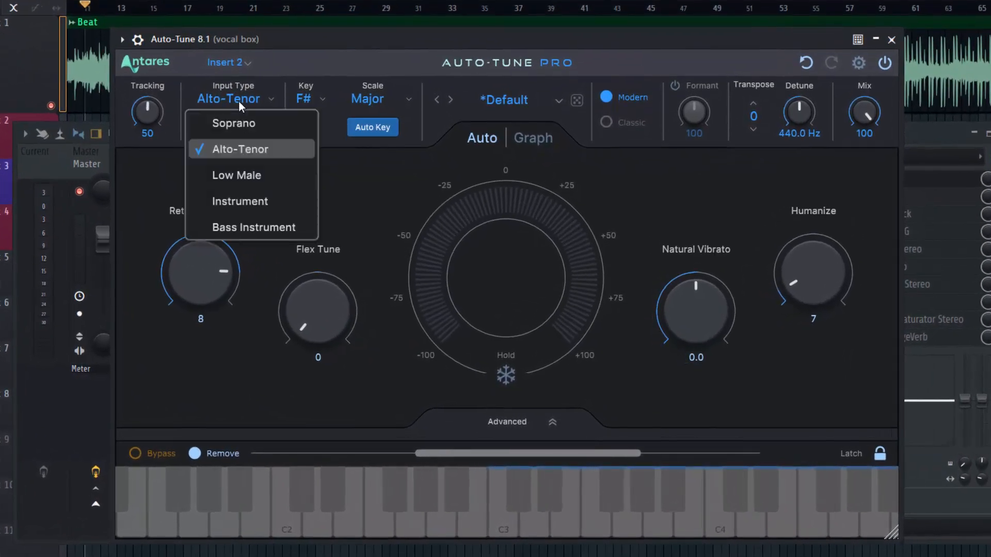
click(246, 176)
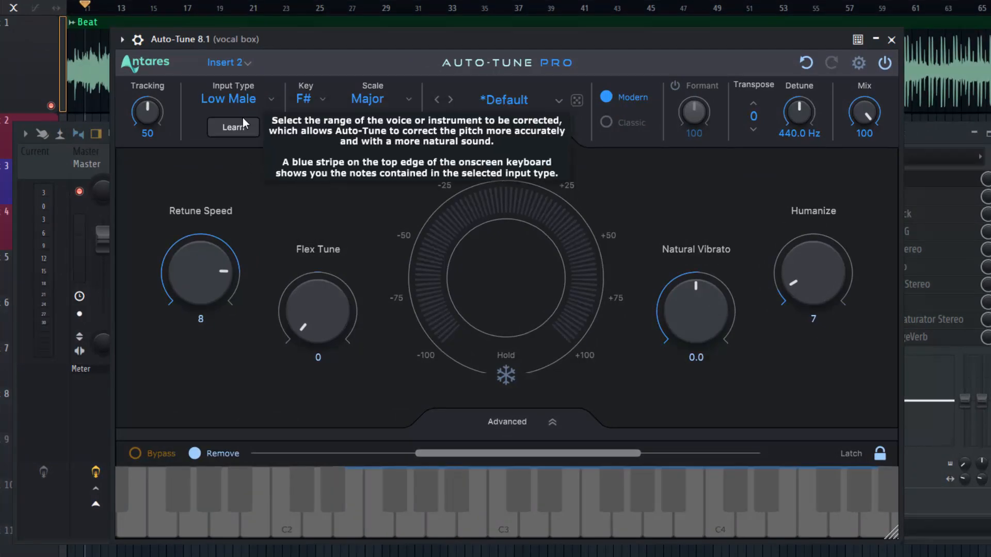
mouse_move(203, 250)
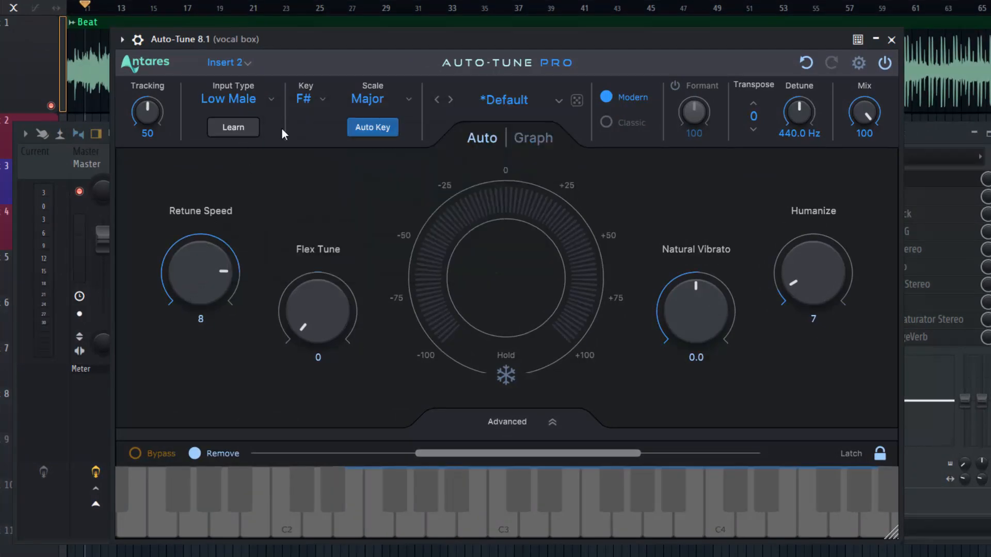
click(256, 105)
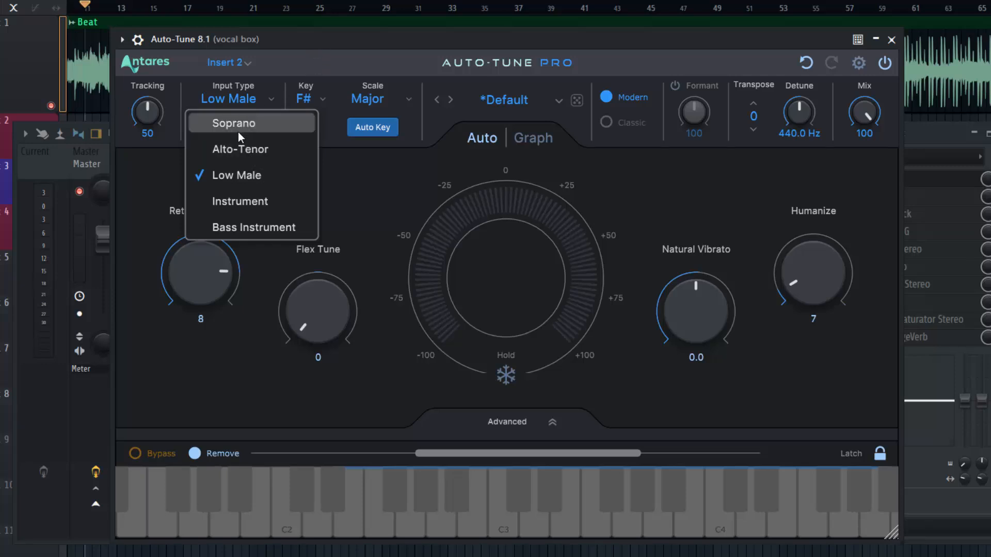
click(249, 151)
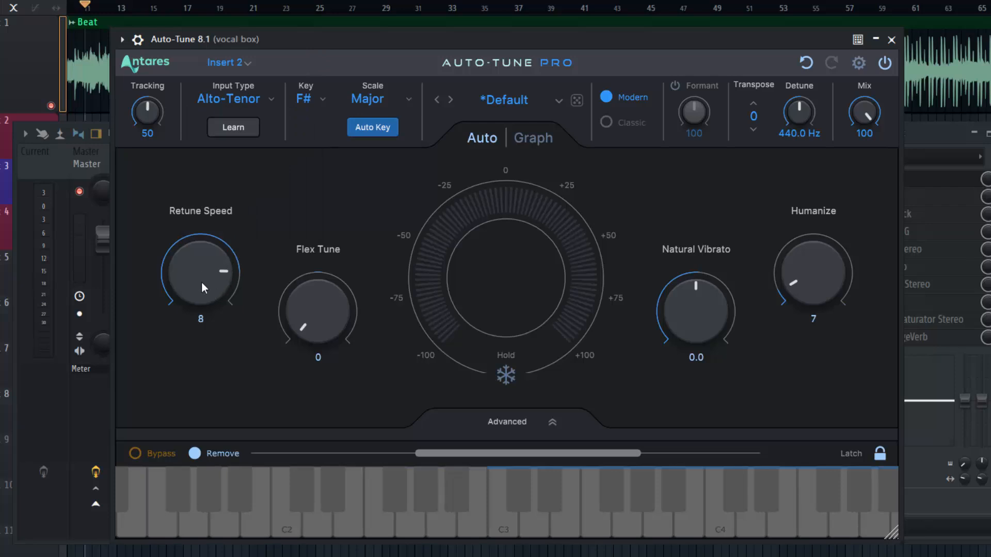
Play the vocals to hear the Auto-Tune pitch correction, and close the plugin window.
mouse_move(202, 288)
key(space)
mouse_move(628, 39)
mouse_down()
mouse_move(769, 18)
mouse_move(634, 29)
mouse_up()
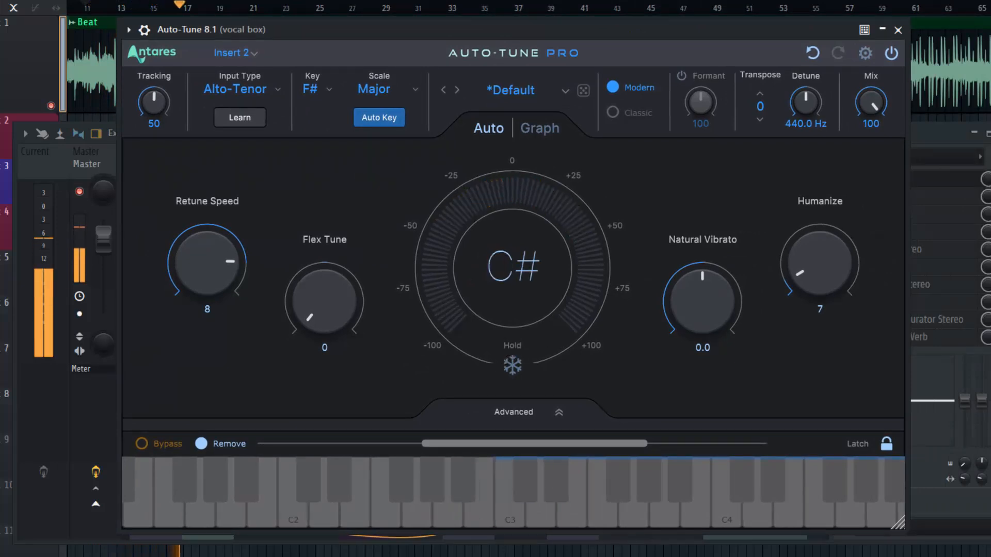
click(898, 30)
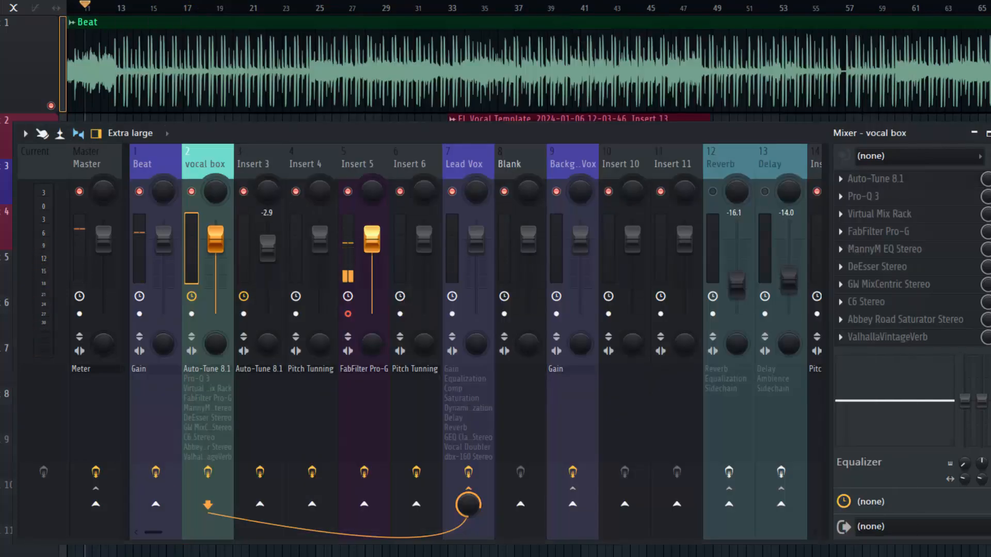
Set the playback position to about bar 35 and restart playback from there.
key(F9)
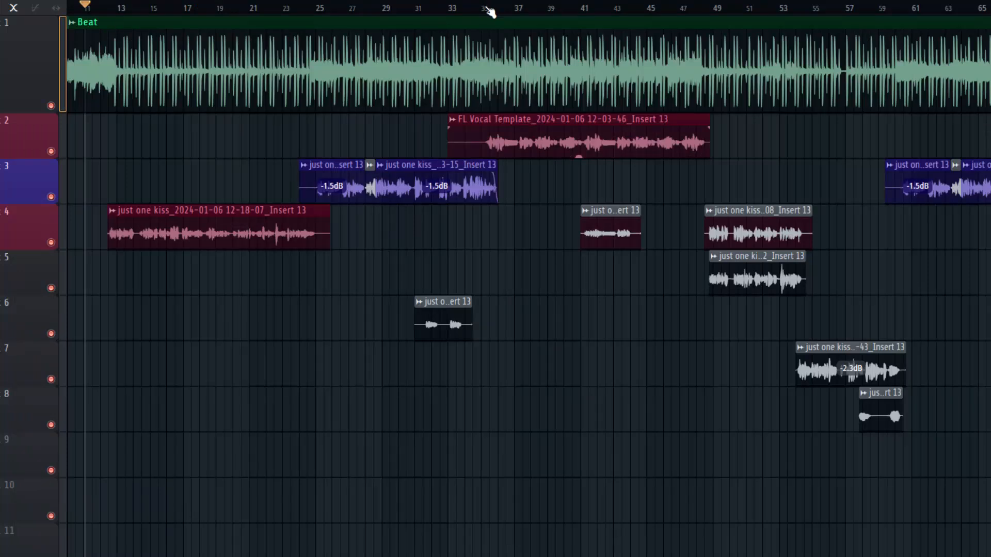
click(487, 9)
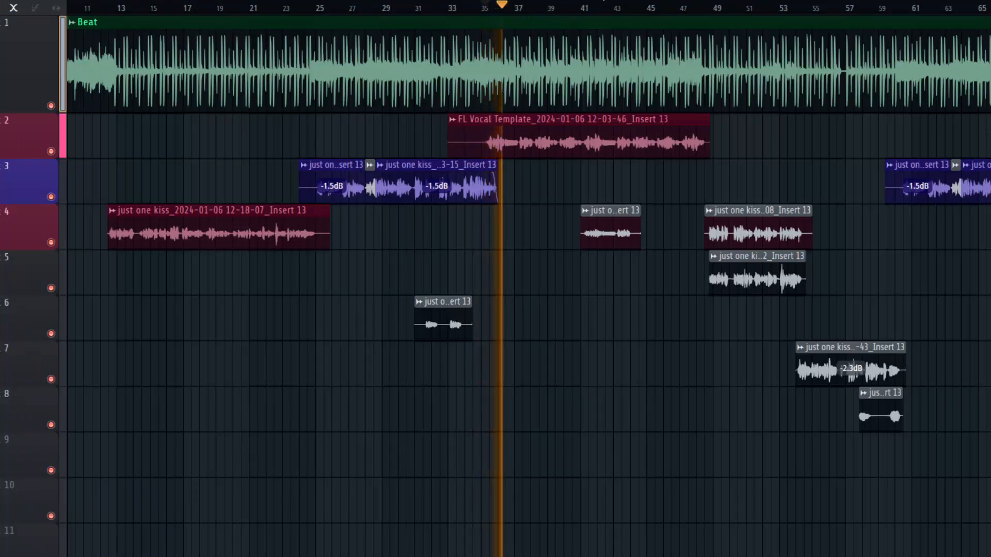
key(F9)
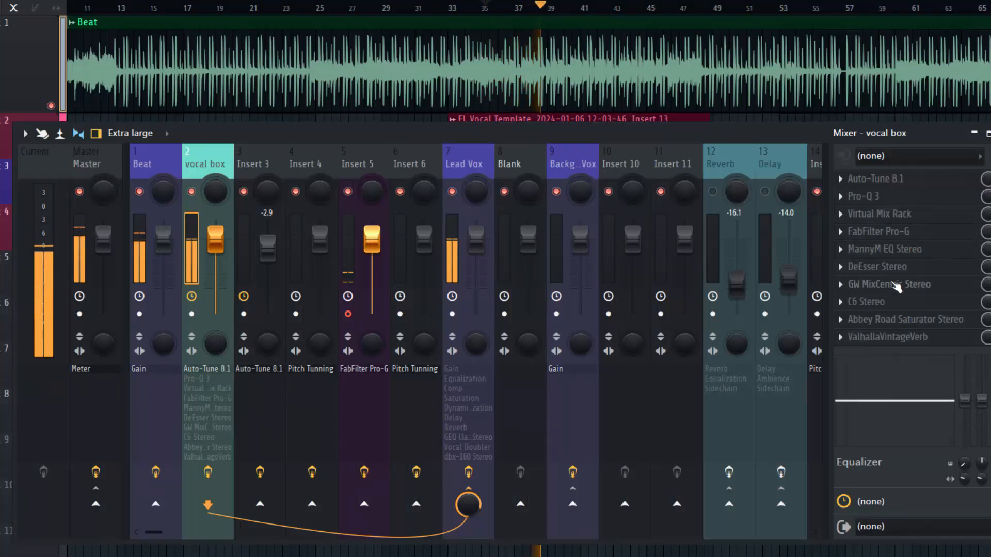
key(space)
key(space)
Mute Track 3 in the playlist and stop playback.
key(F9)
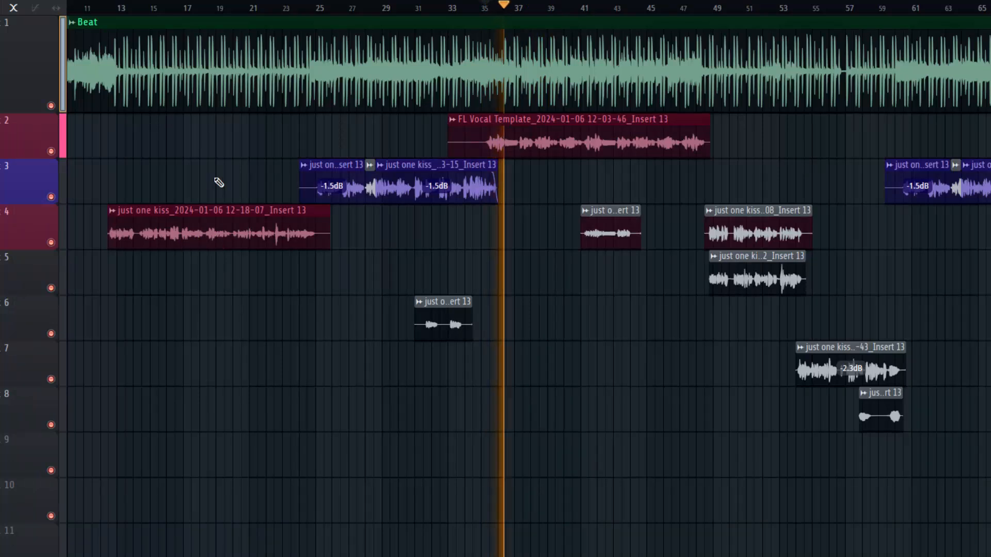
click(51, 196)
key(space)
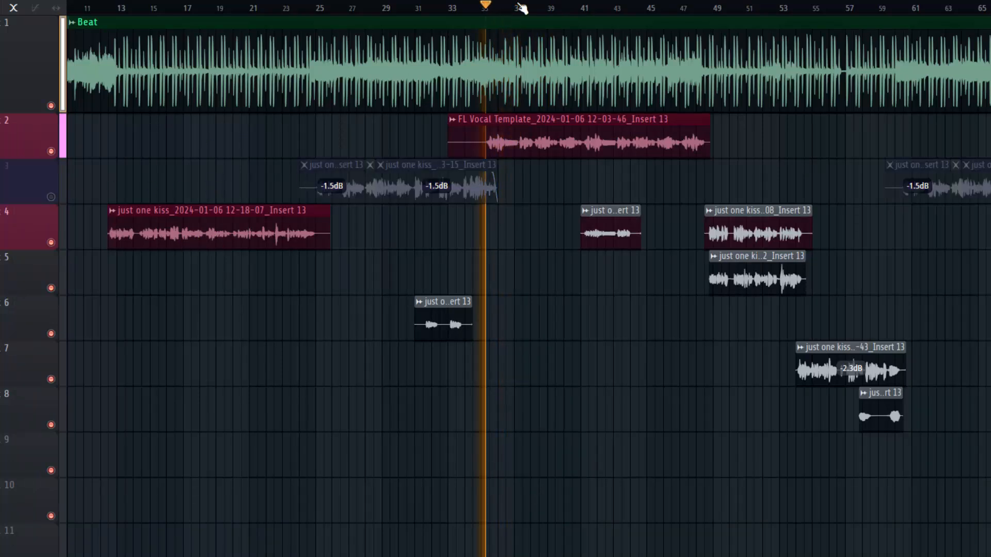
In Pro-Q 3 on the vocal box track, raise the low cut to about 141 Hz while soloing the band and set its slope to 24 dB/oct.
key(F9)
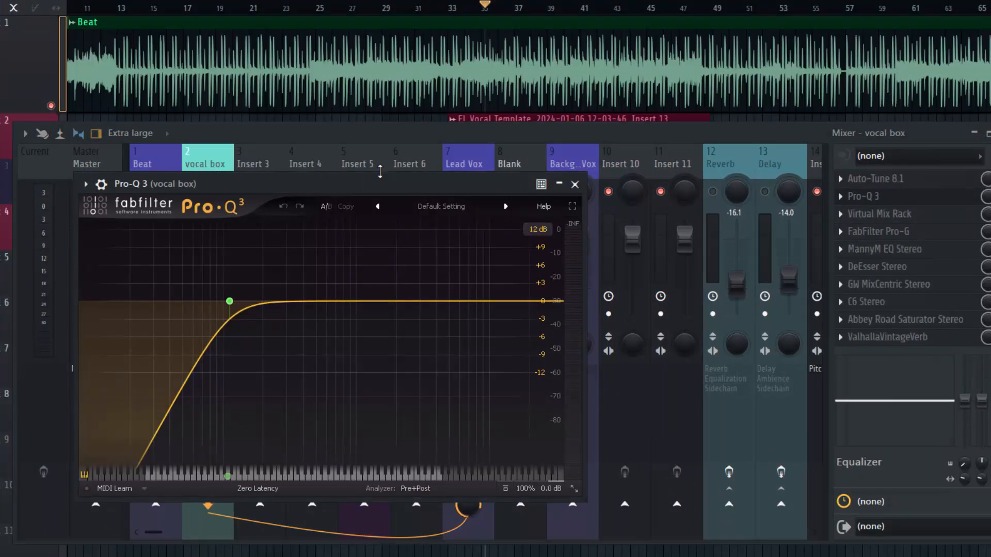
drag(382, 184, 473, 137)
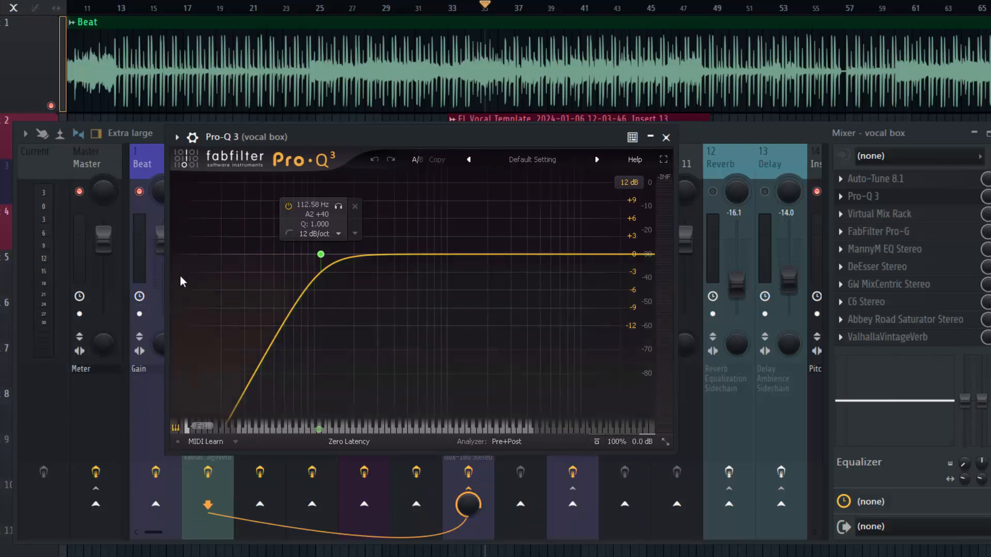
mouse_move(306, 263)
drag(338, 204, 420, 208)
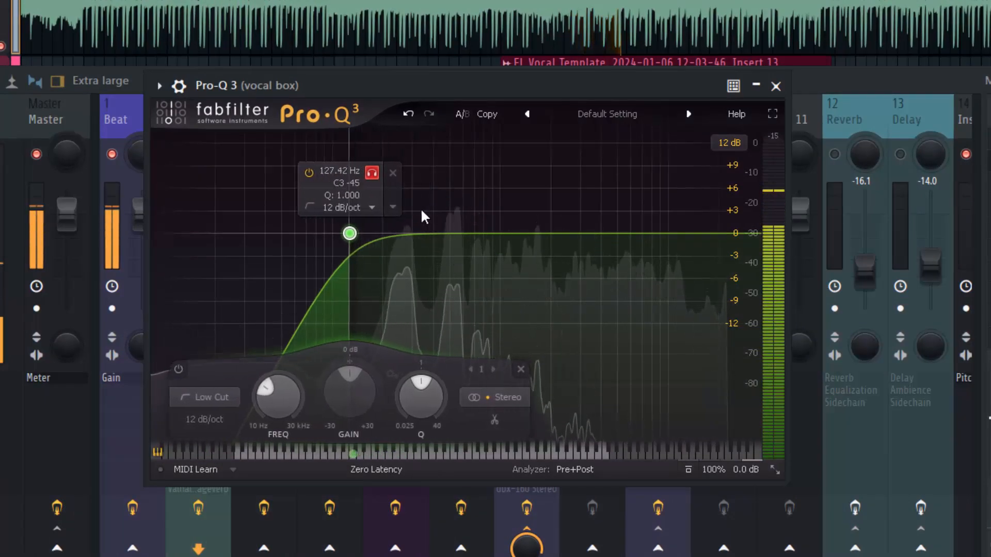
drag(419, 208, 429, 204)
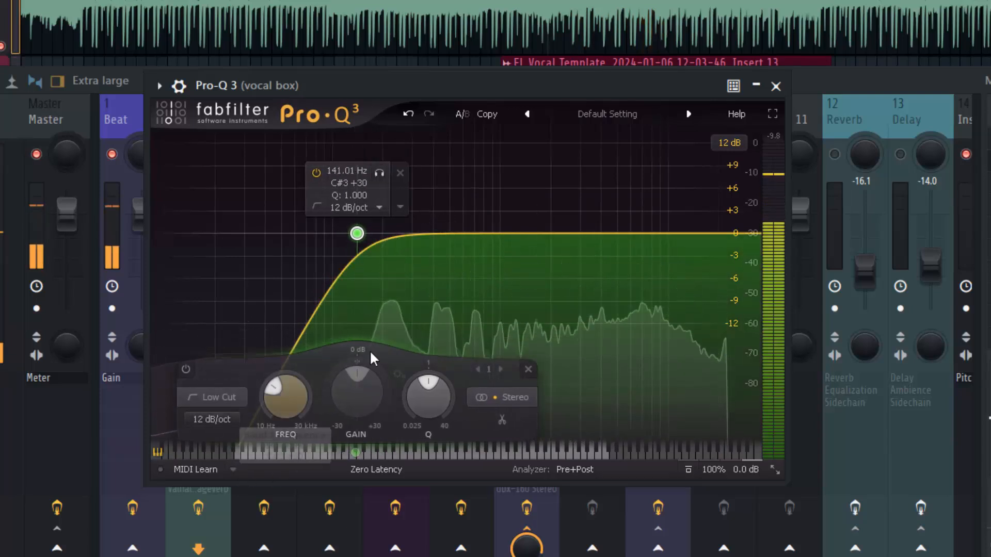
click(208, 421)
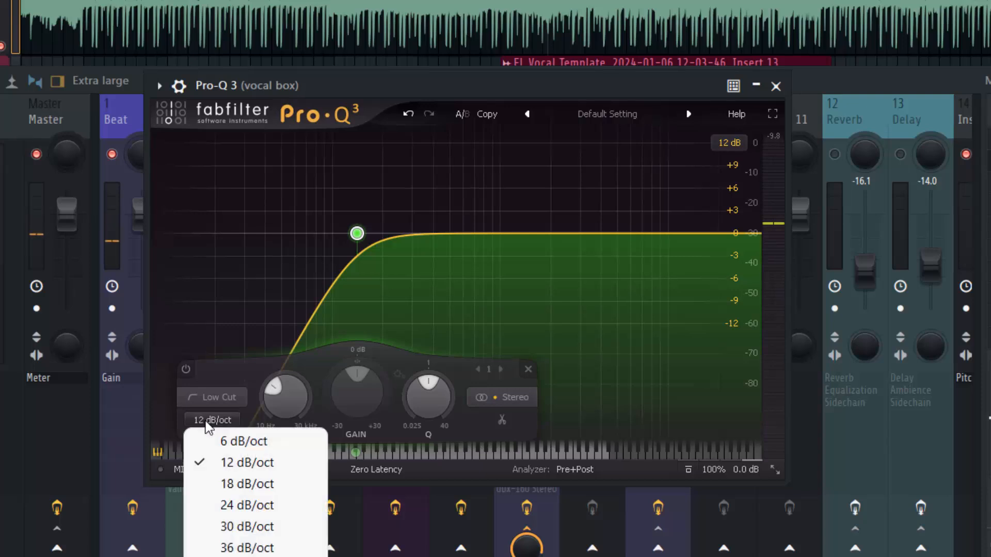
click(227, 504)
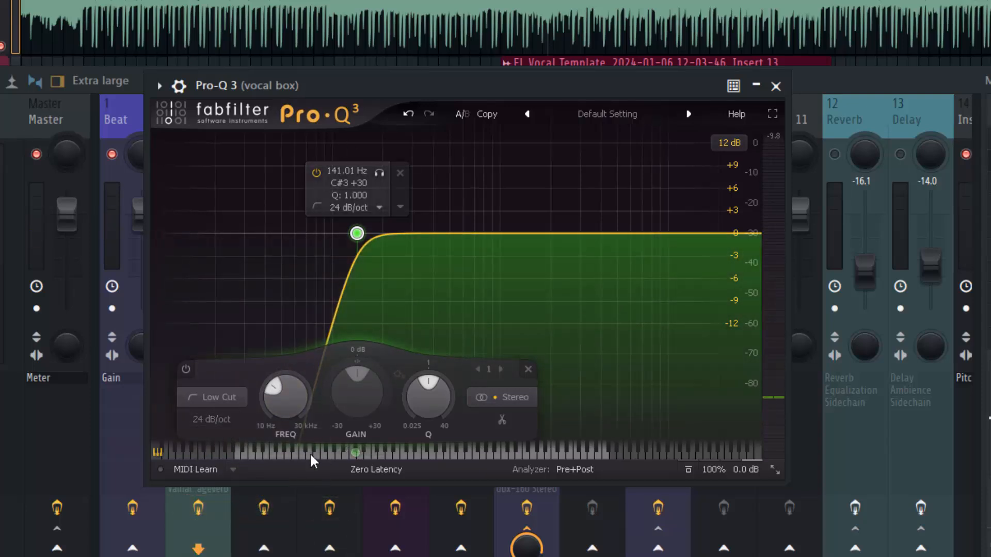
Solo the low-cut band during playback to hear the filtered-out frequencies, and turn the solo off again.
click(381, 174)
key(space)
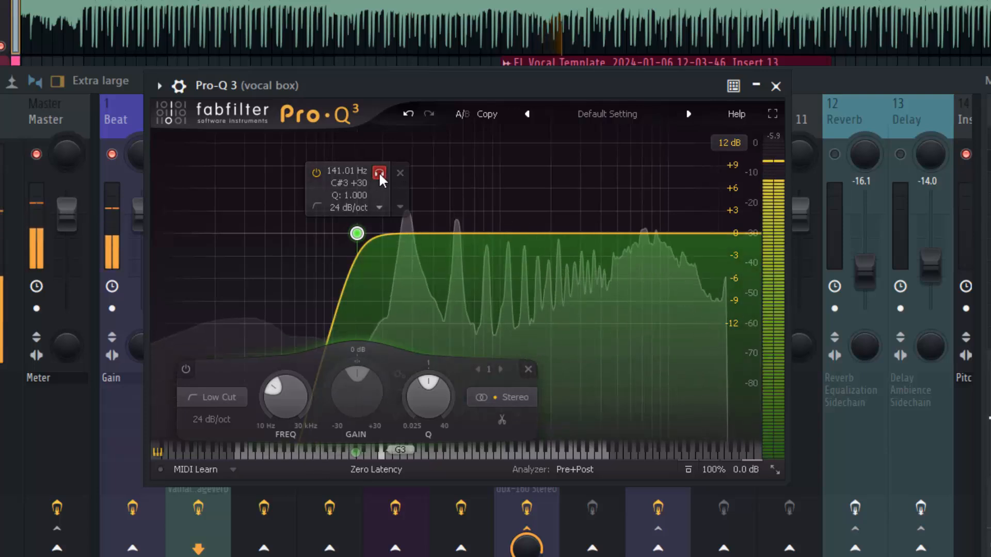
click(381, 176)
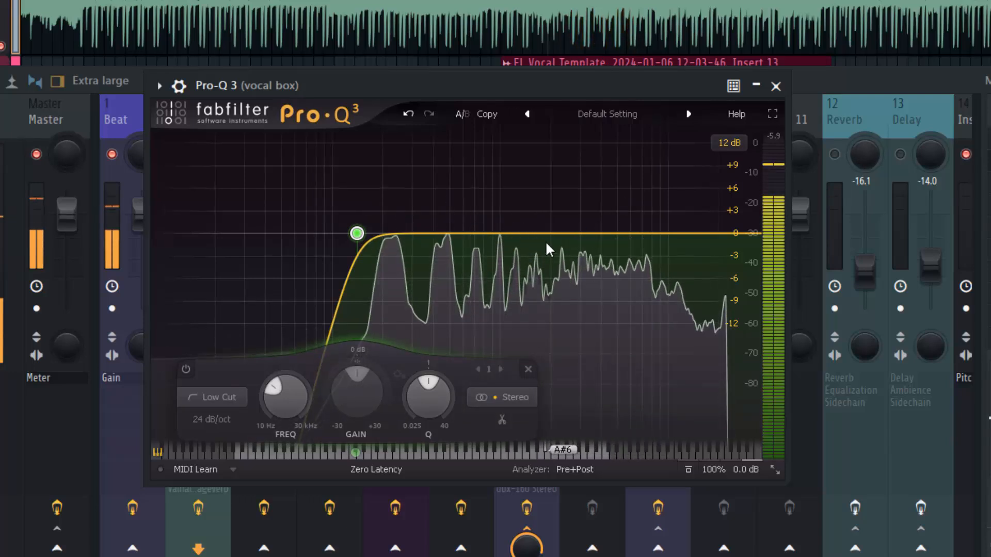
Mute the Beat track, sweep a boosted bell band with Q 6.688 while soloed, and set it to cut about 2.2 dB at 9.1 kHz.
drag(557, 234, 548, 191)
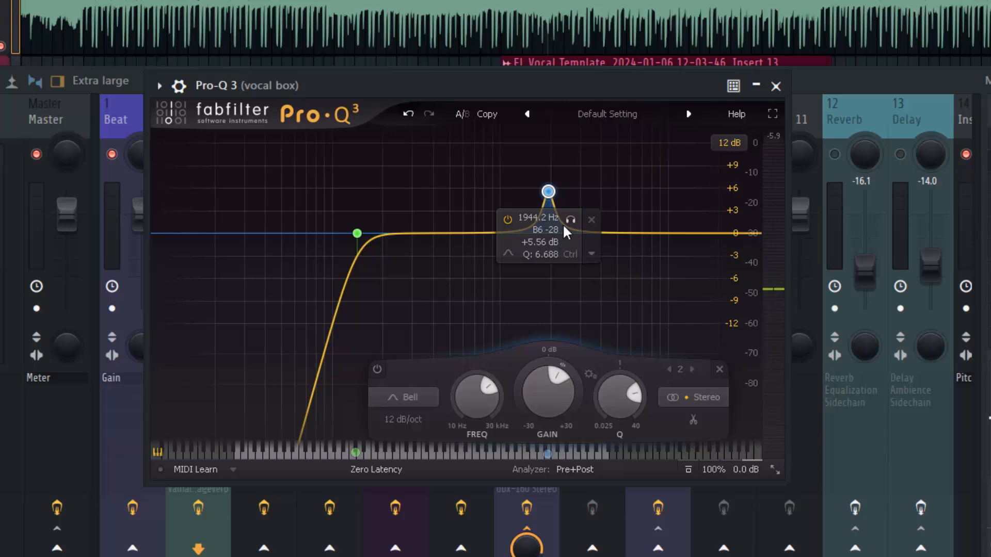
drag(570, 223, 537, 221)
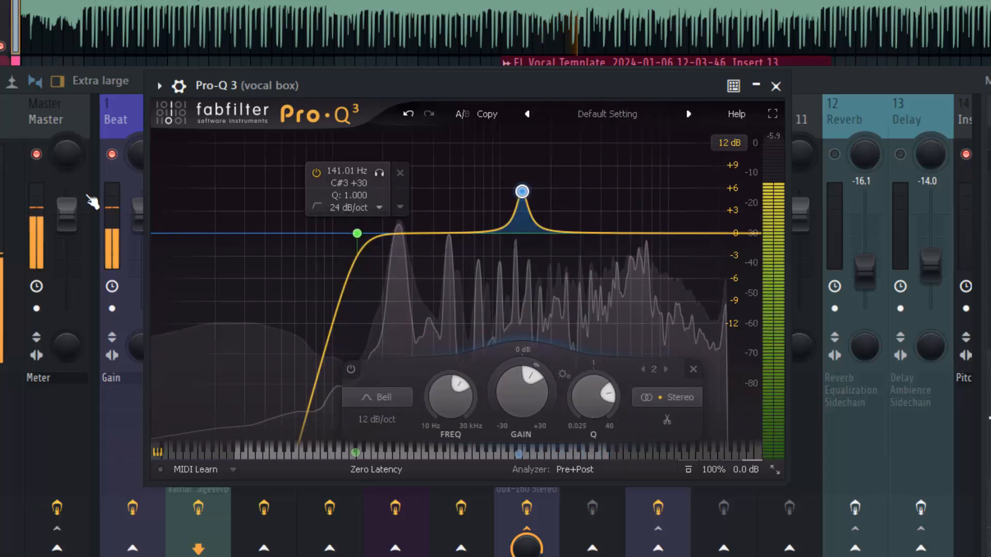
click(112, 154)
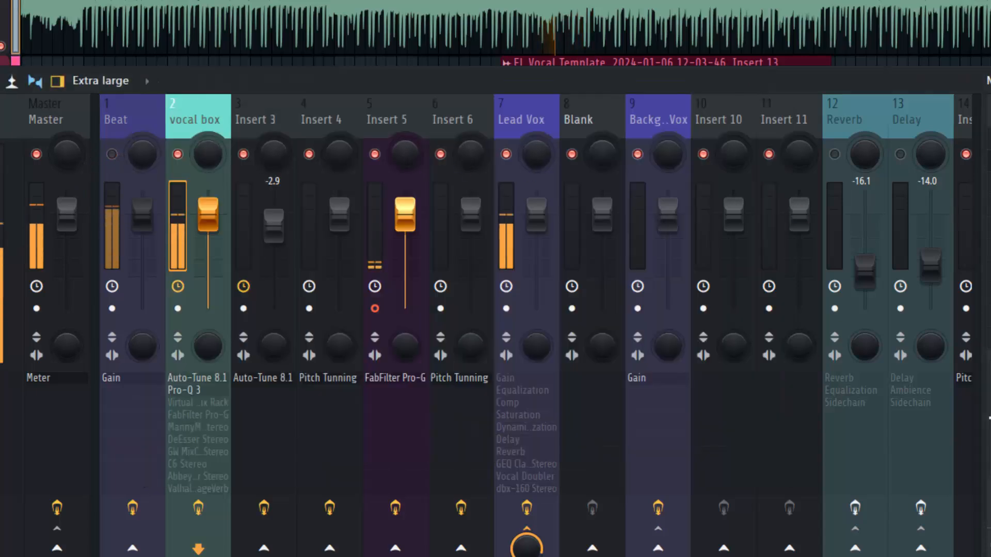
click(184, 390)
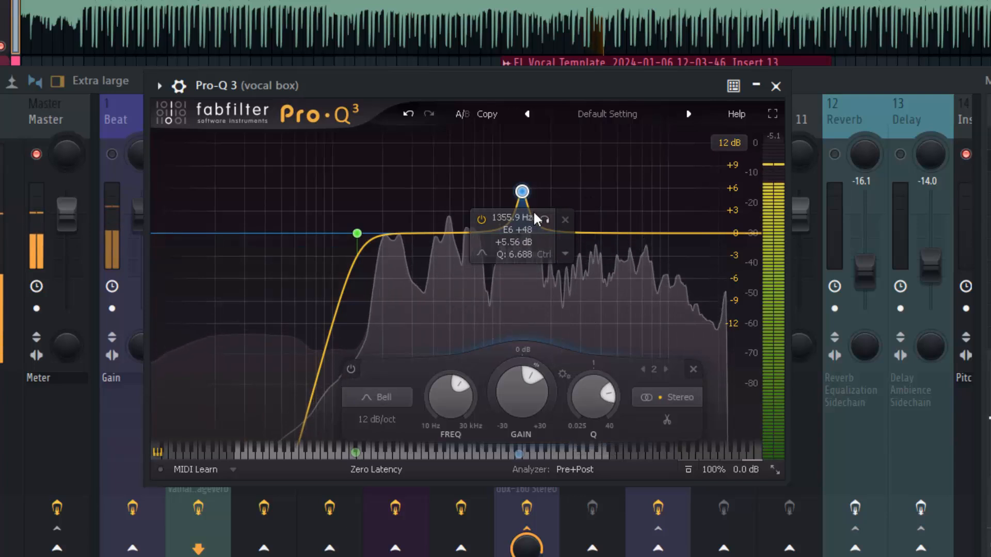
drag(543, 220, 704, 236)
drag(665, 195, 661, 256)
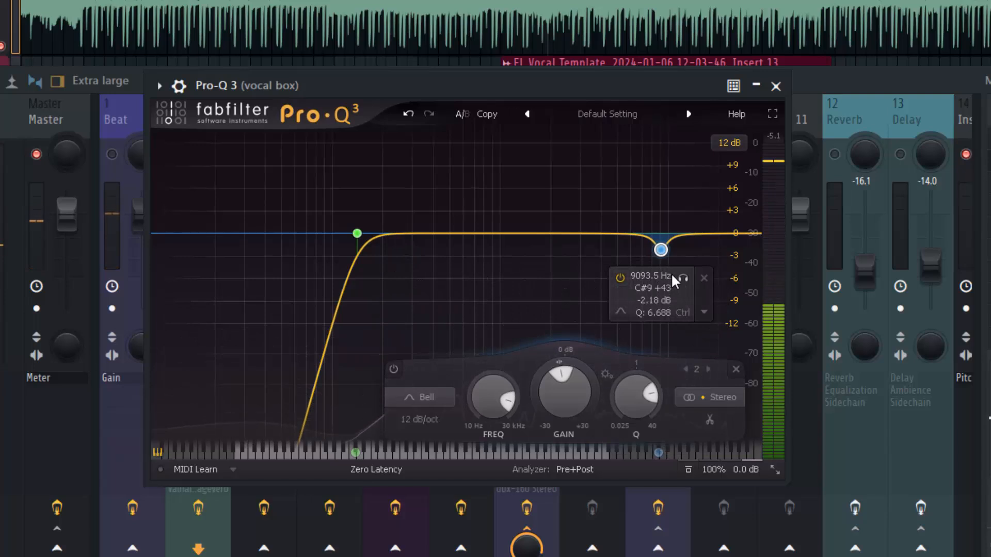
Add a bell band, audition it soloed around 317 Hz, and set it to cut about 1.75 dB at 290 Hz with Q 8.56.
drag(407, 242, 414, 195)
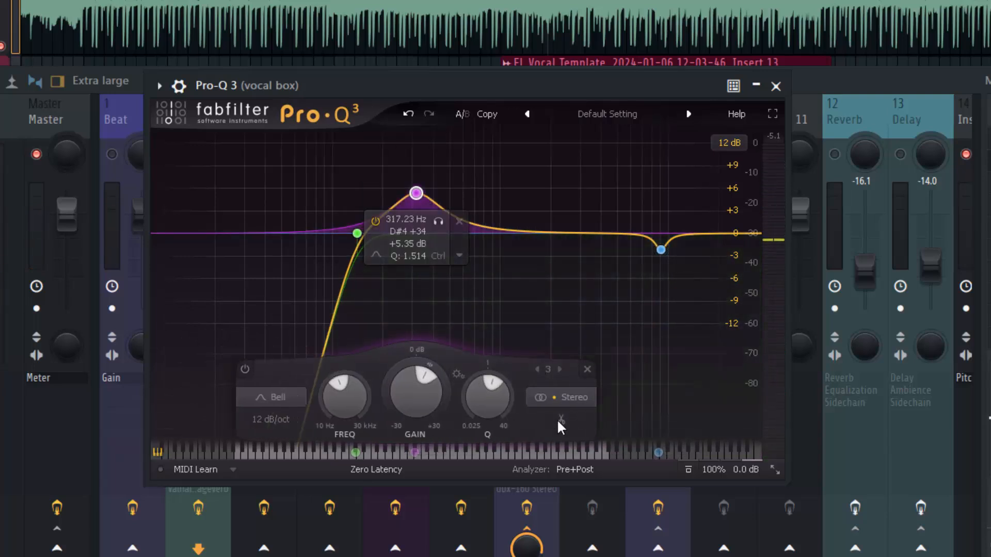
drag(485, 395, 480, 350)
click(439, 222)
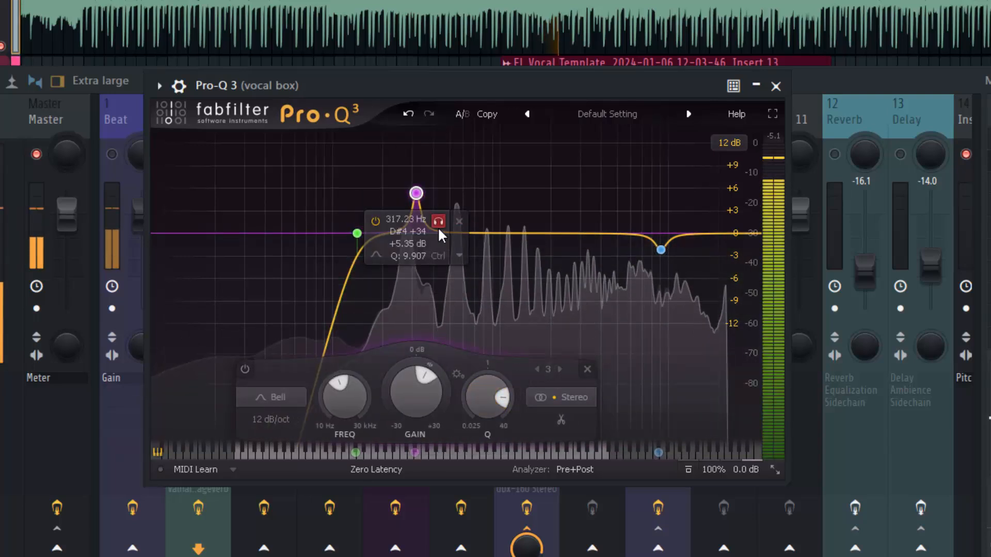
click(438, 221)
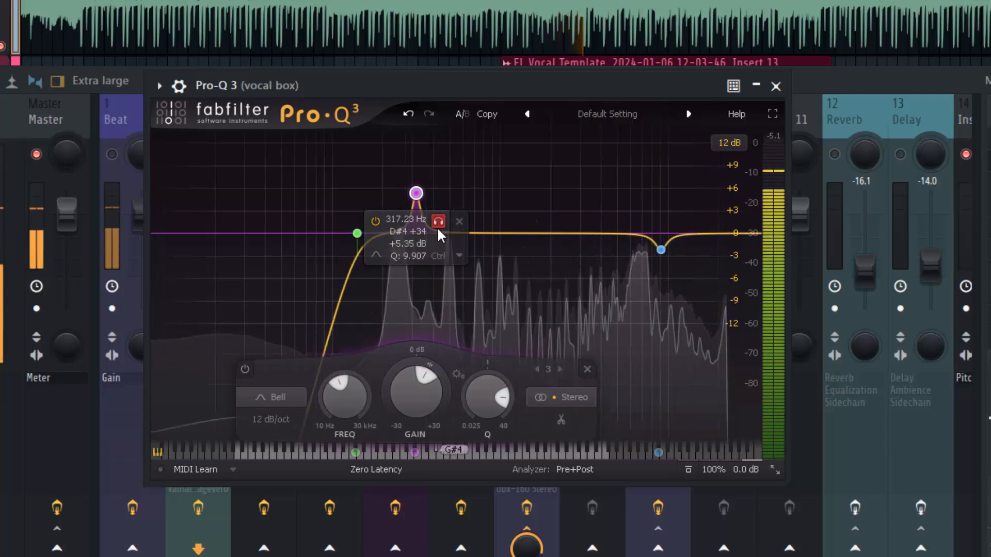
drag(414, 197, 408, 250)
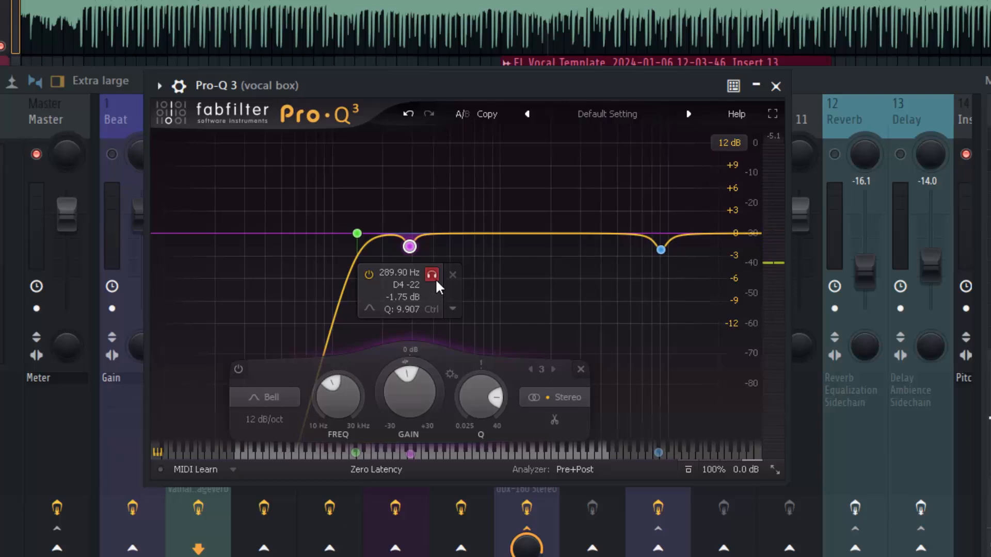
drag(466, 406, 465, 407)
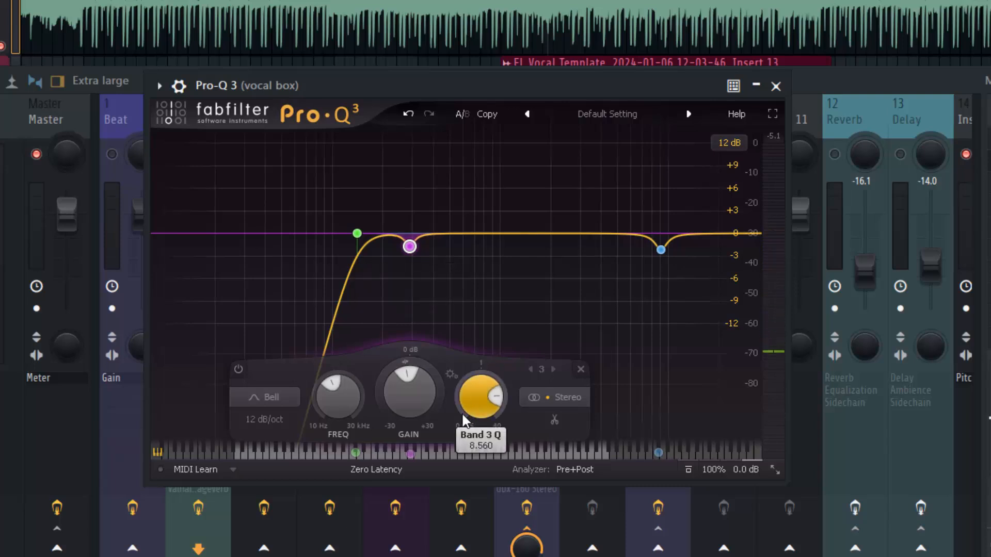
Make the 290 Hz band dynamic and set its gain to about -1.1 dB and its Q to about 6.58.
right_click(408, 246)
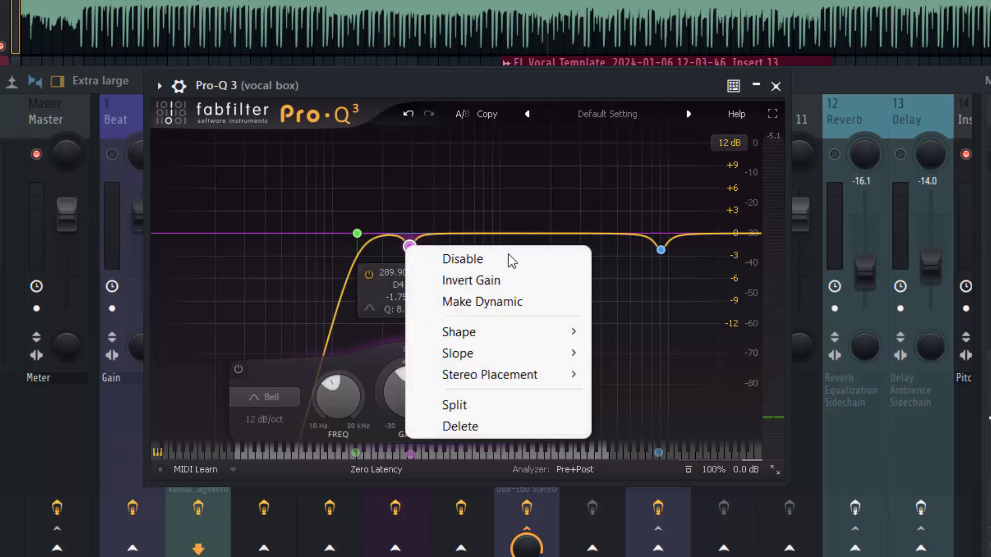
click(527, 313)
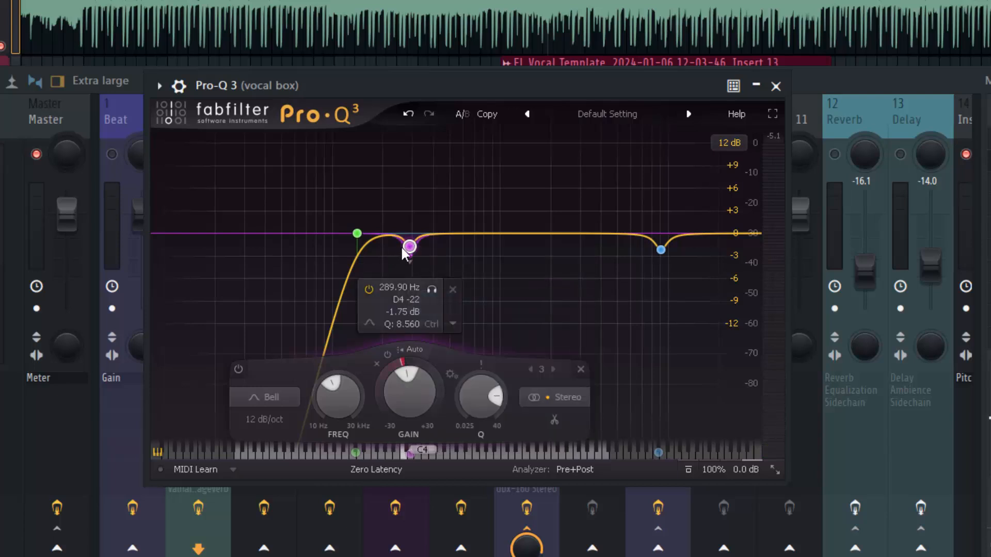
drag(408, 247, 408, 242)
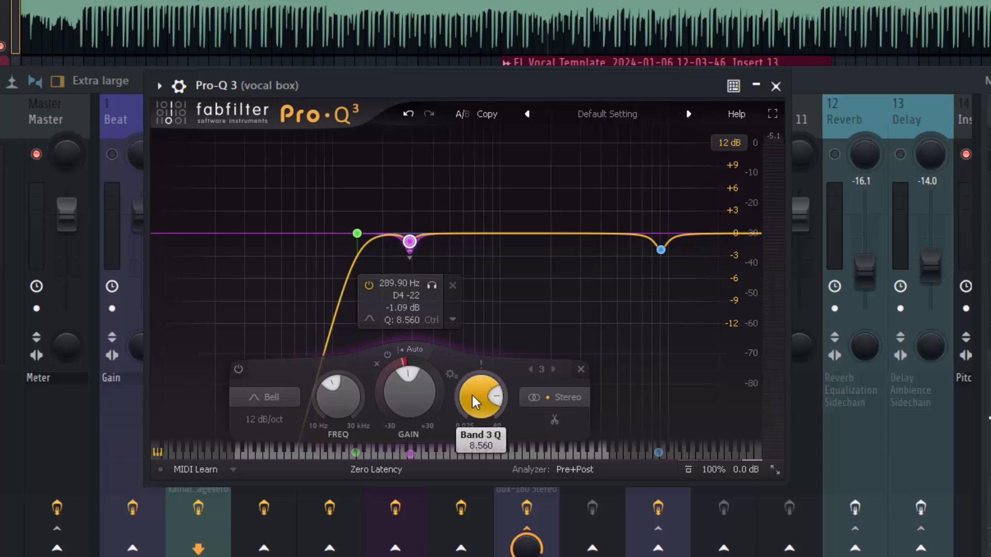
drag(472, 398, 466, 405)
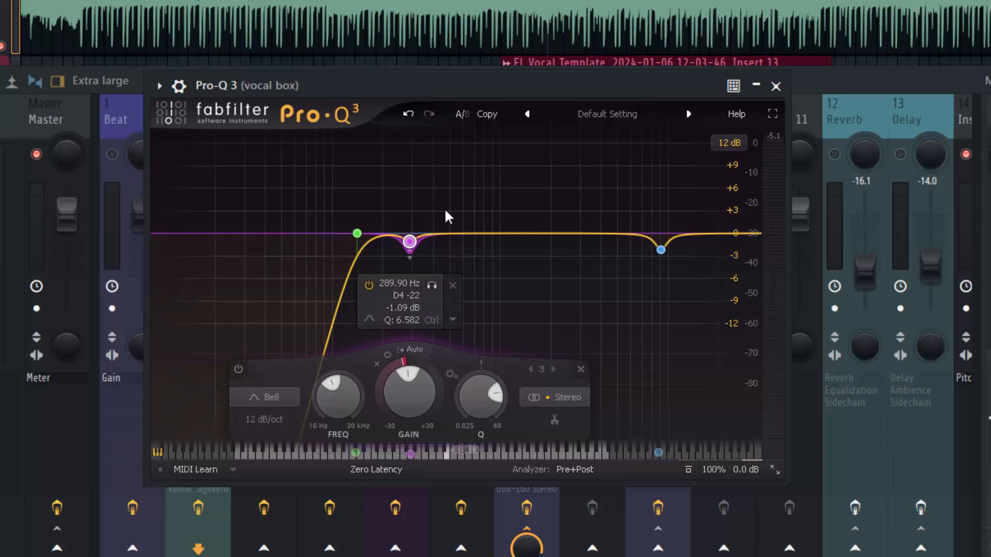
During playback, sweep a new narrow bell band with Q 8.802 and set it to cut about 1.85 dB at 10.9 kHz.
key(space)
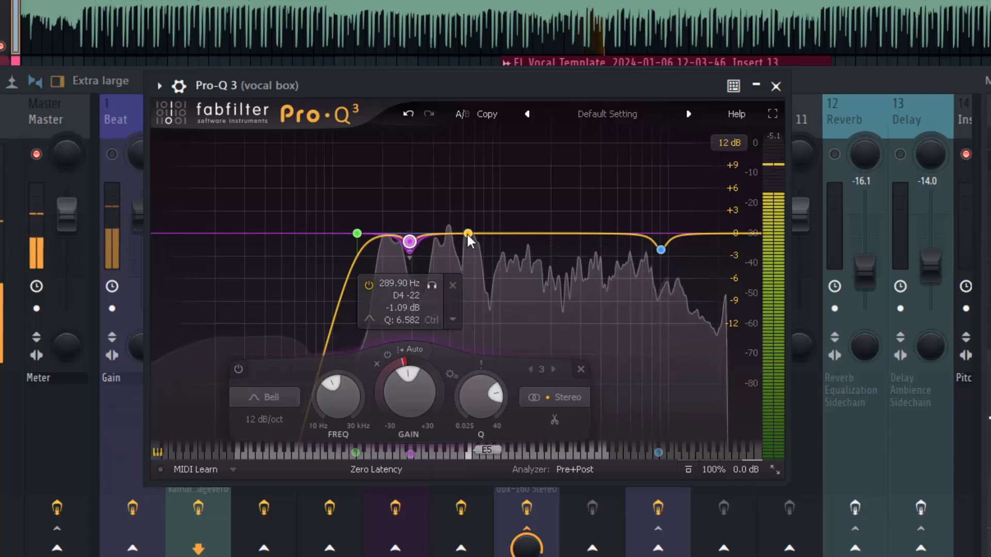
drag(473, 232, 498, 205)
drag(564, 416, 550, 350)
drag(519, 143, 683, 150)
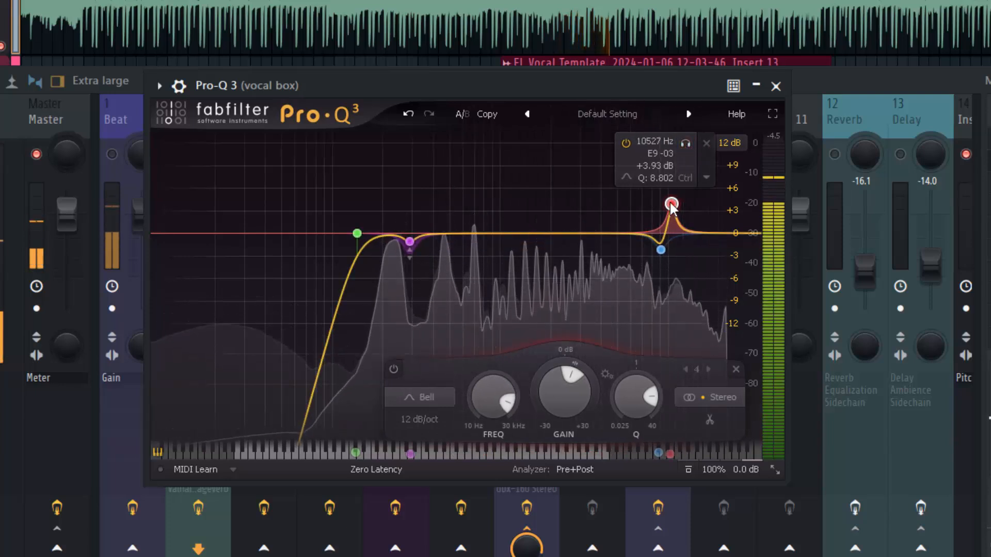
drag(671, 205, 674, 248)
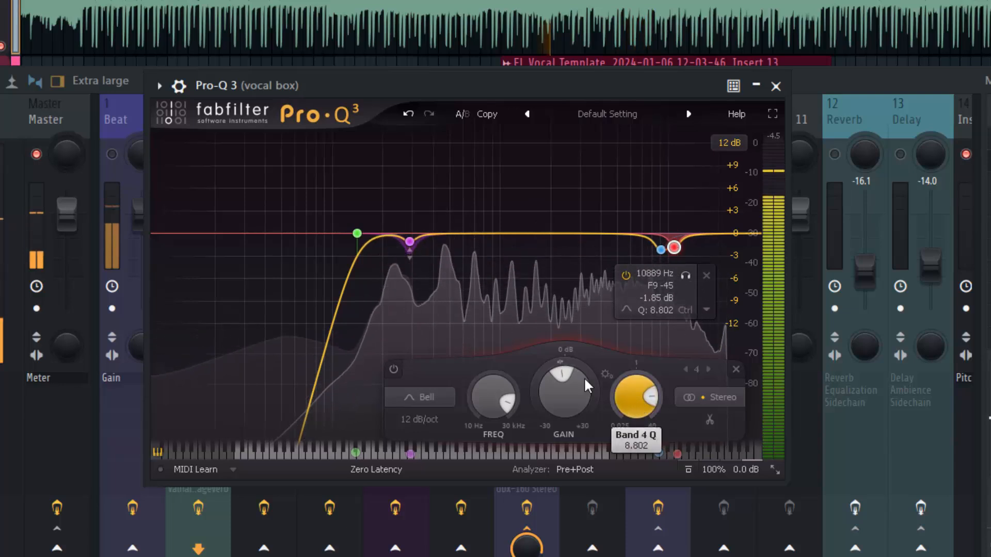
Add another narrow bell band, sweep it down to a slight cut just above the 290 Hz band, and unmute the Beat track.
drag(458, 232, 503, 207)
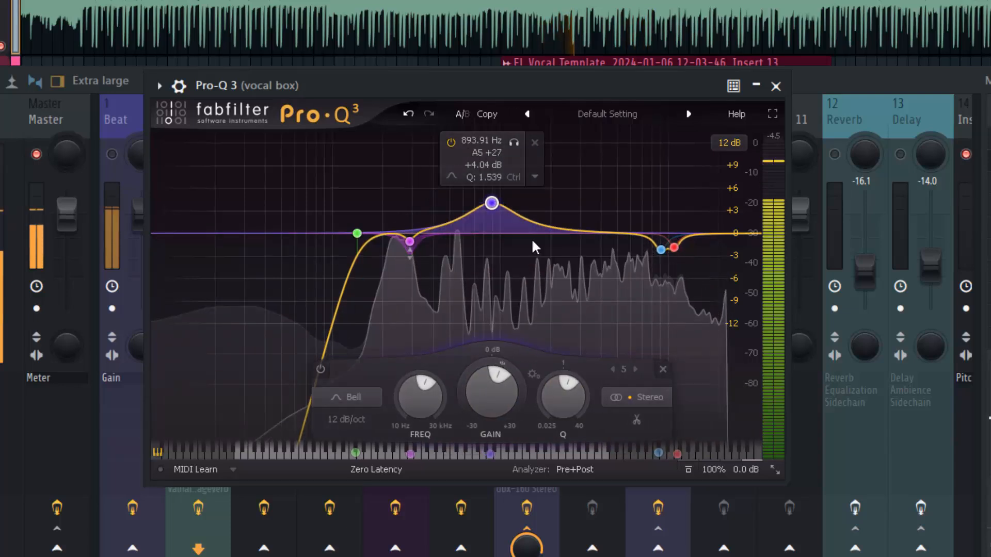
scroll(564, 394, up, 5)
drag(512, 158, 433, 170)
drag(417, 211, 417, 253)
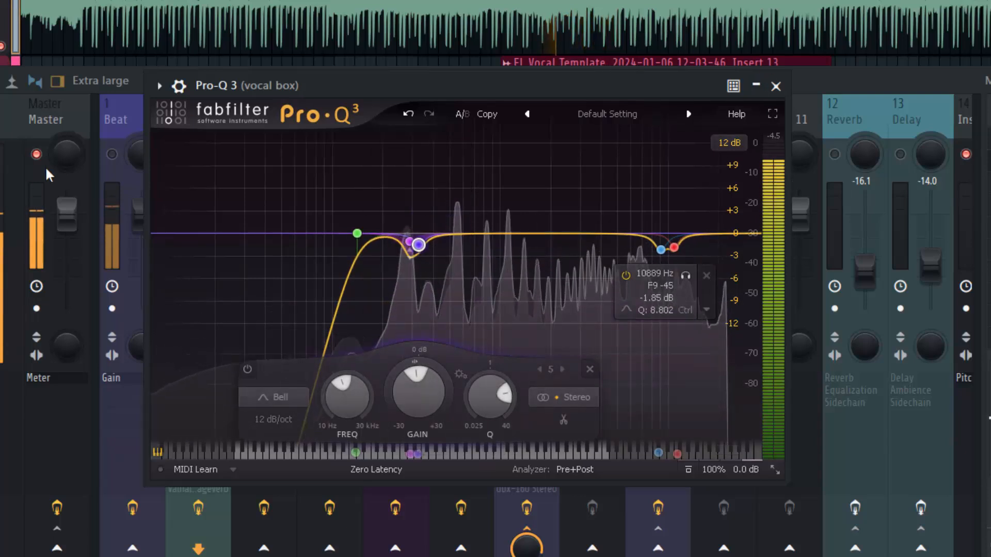
click(112, 154)
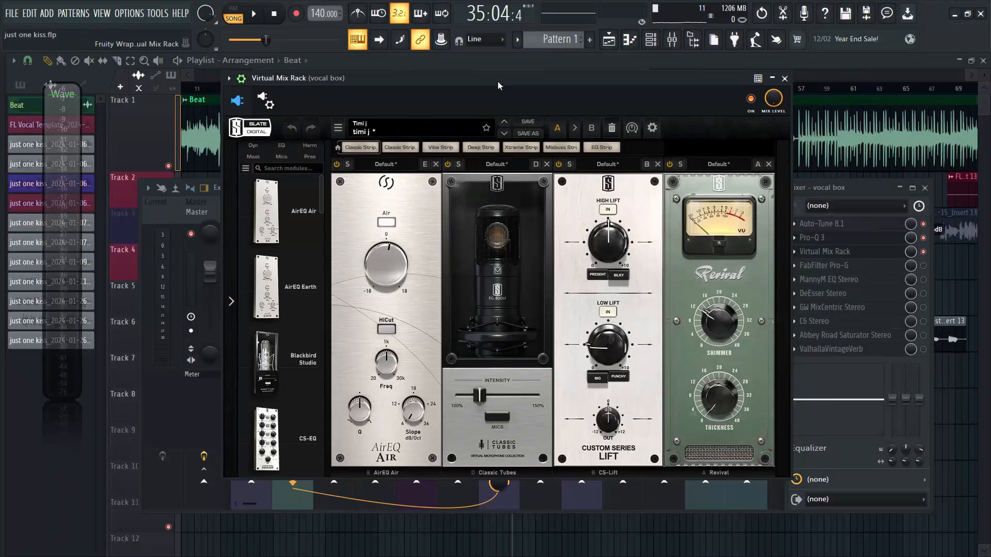
Bypass the Revival, CS-Lift and Classic Tubes modules in Virtual Mix Rack, leaving only AirEQ Air active.
drag(498, 81, 461, 83)
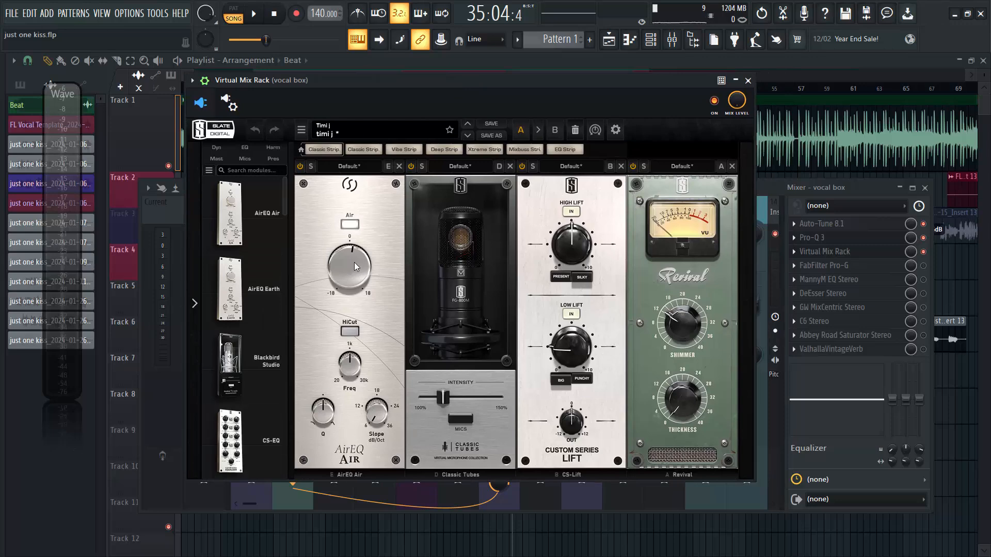
mouse_move(348, 262)
click(633, 167)
click(522, 166)
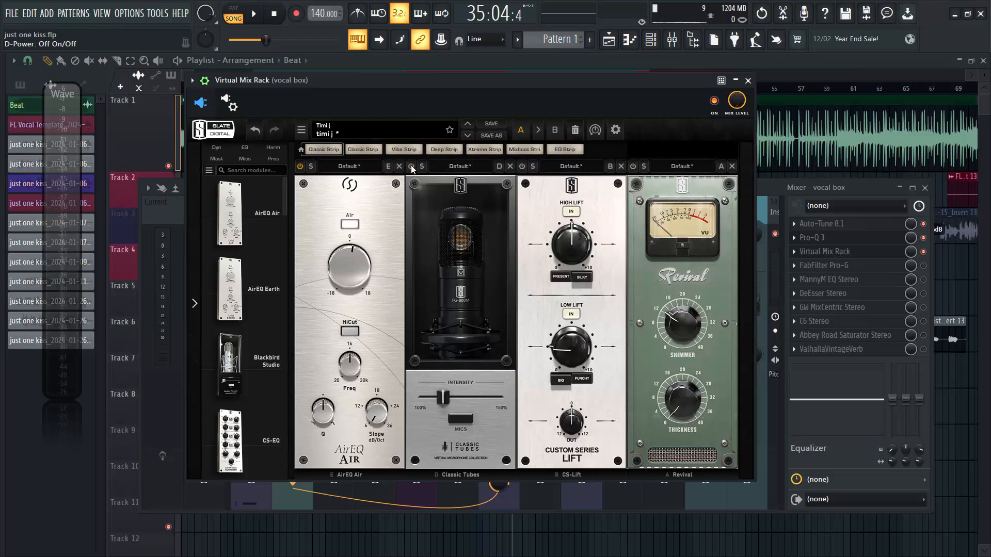
click(412, 167)
Audition AirEQ's Air gain at its maximum of 18 during playback, stop, and reset the gain to near 0.
key(space)
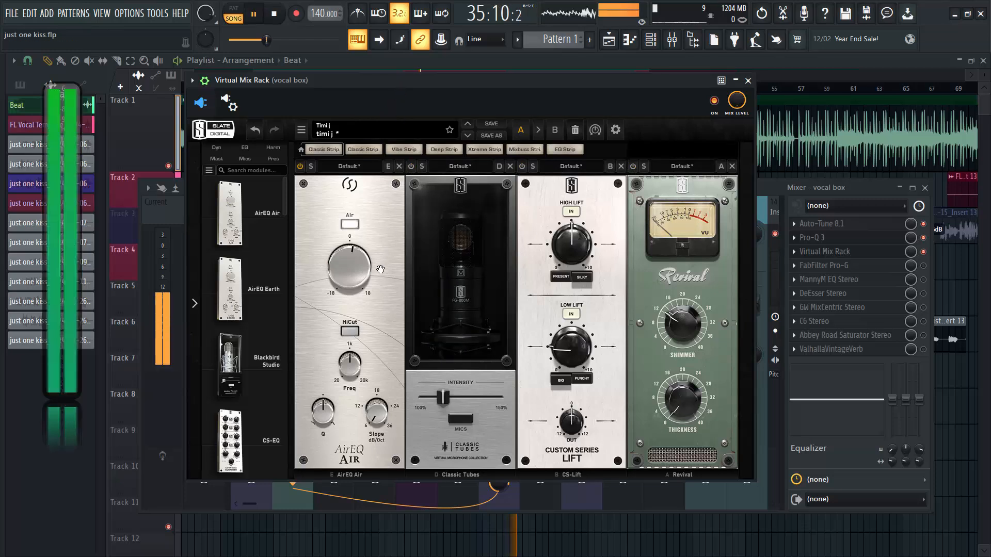
mouse_move(337, 279)
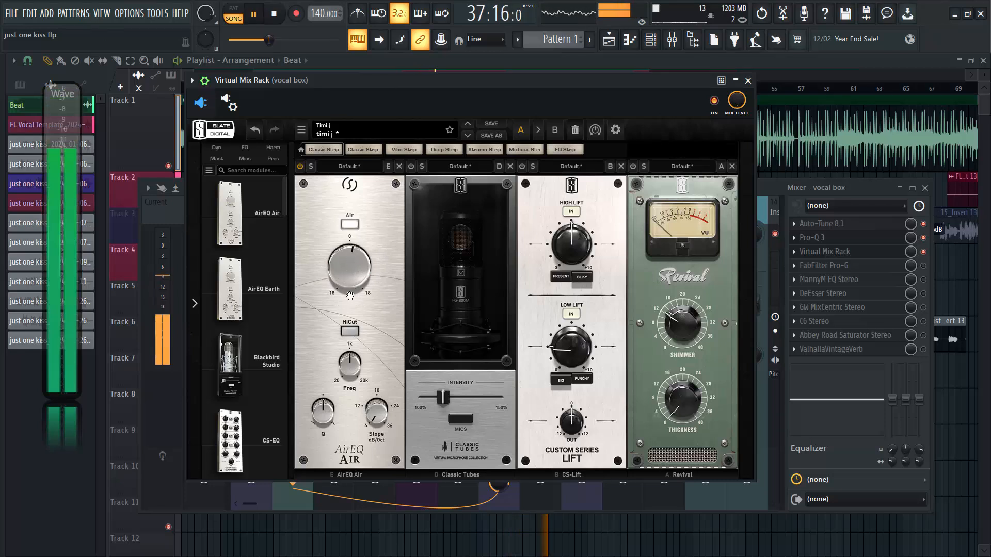
drag(349, 296, 359, 174)
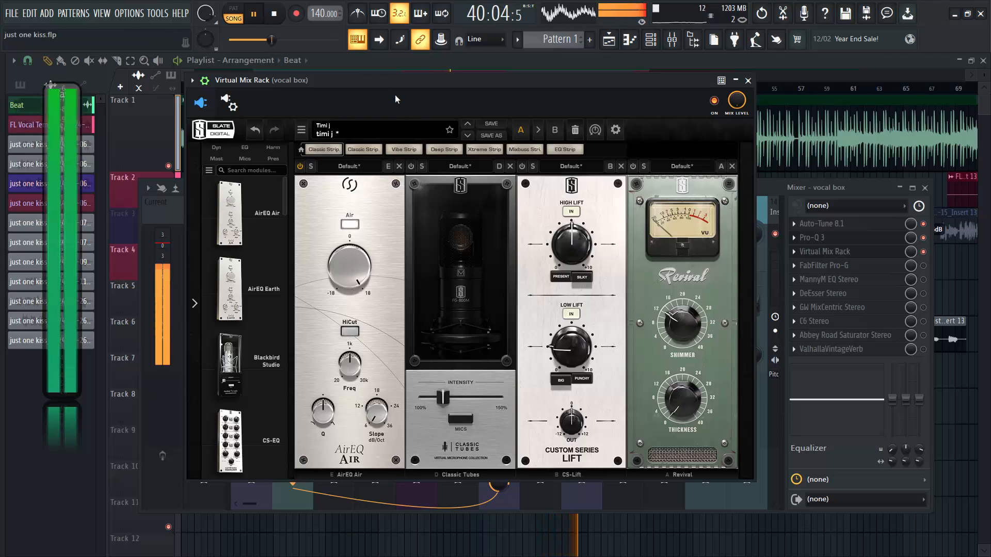
key(space)
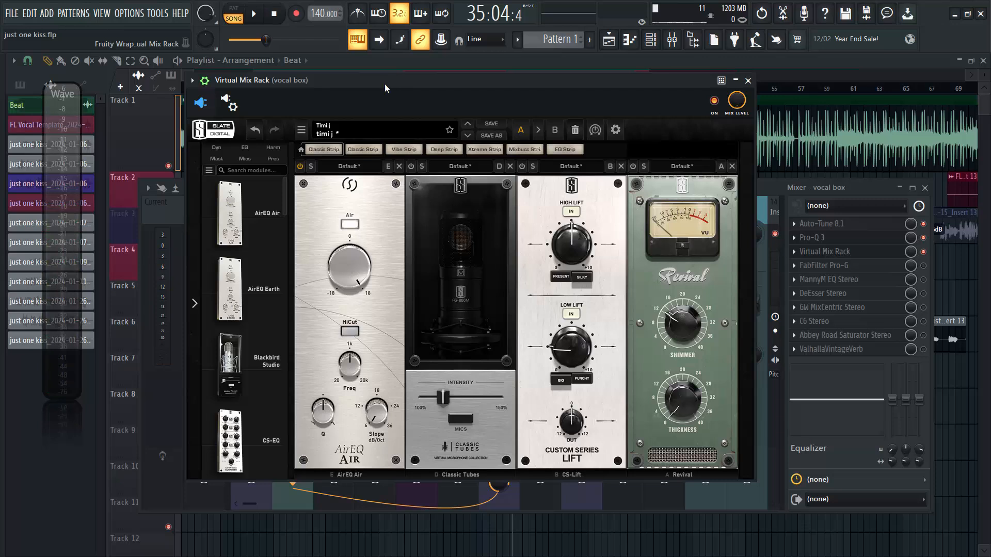
double_click(348, 261)
Choose the FG-800 microphone model in the Classic Tubes module and close the microphone list.
click(469, 426)
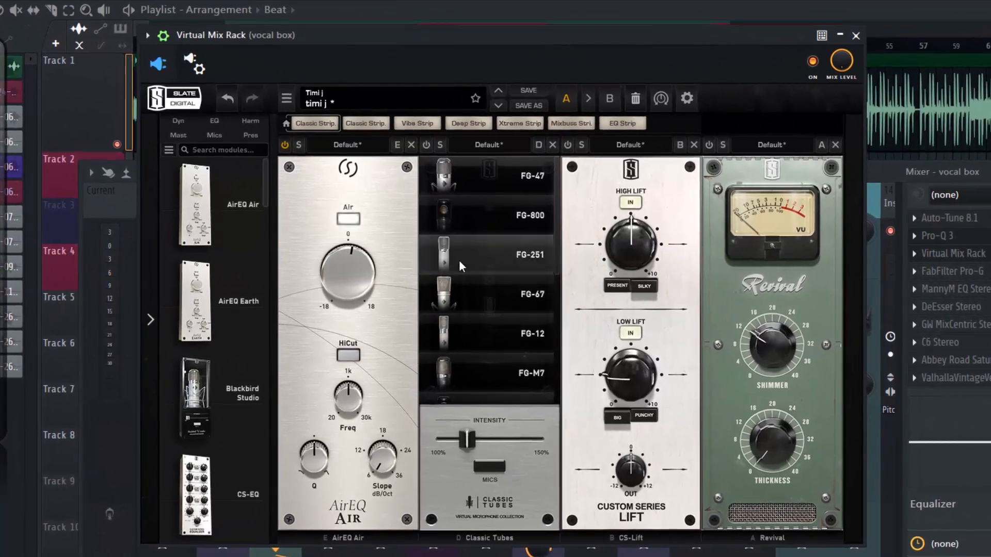
click(523, 225)
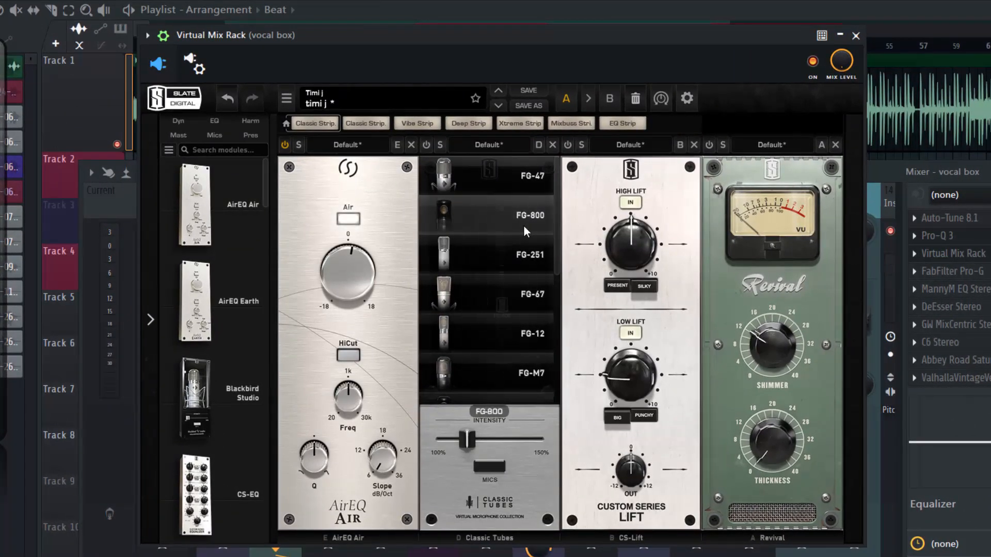
click(481, 472)
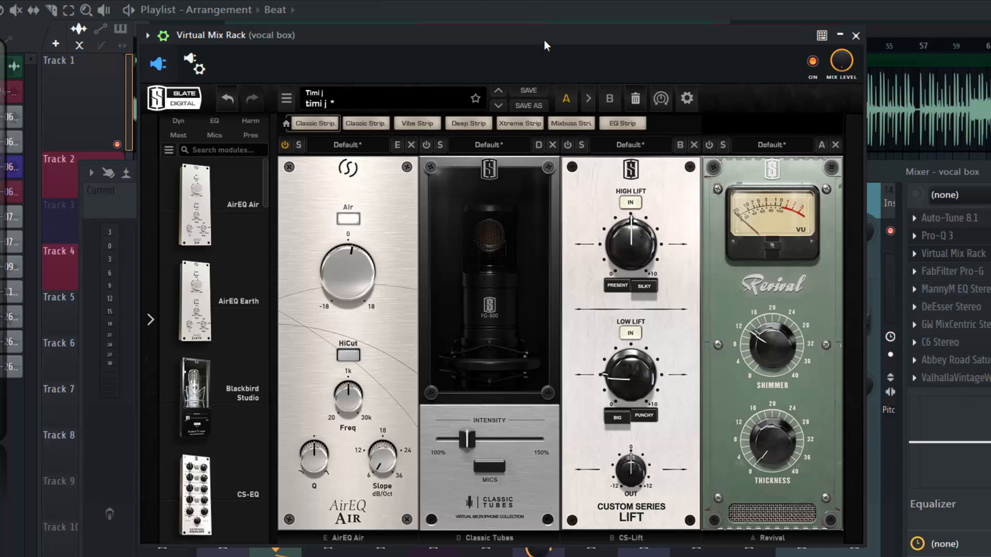
Turn the Classic Tubes module back on during playback to hear the FG-800 on the vocals, and stop playback.
key(space)
click(426, 144)
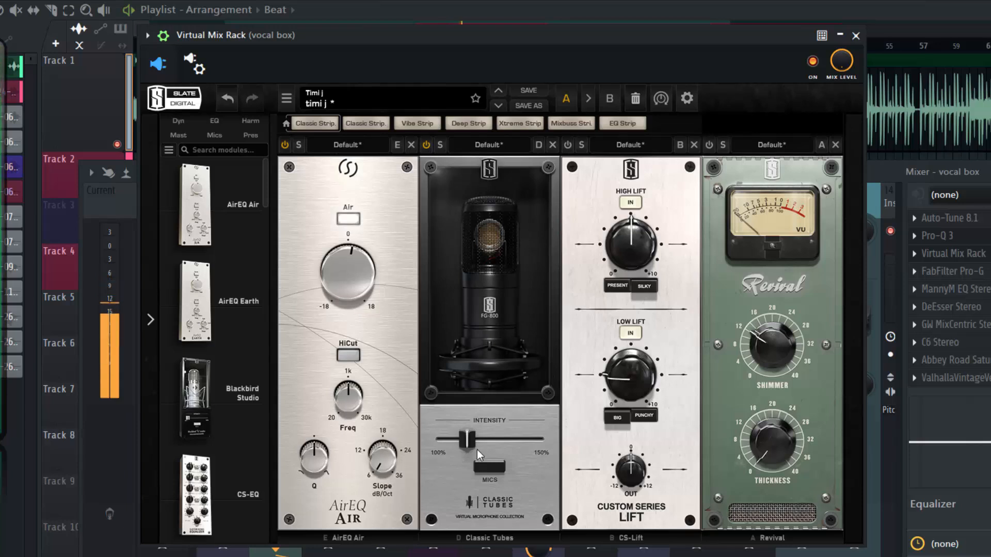
mouse_move(463, 451)
key(space)
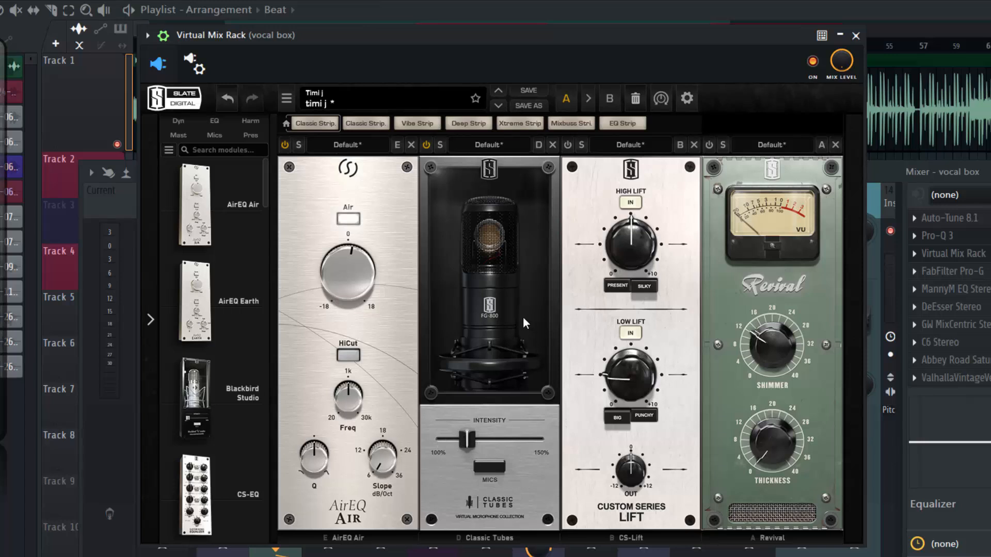
Browse the microphone models available in the Classic Tubes module and close the list, keeping the FG-800.
click(501, 473)
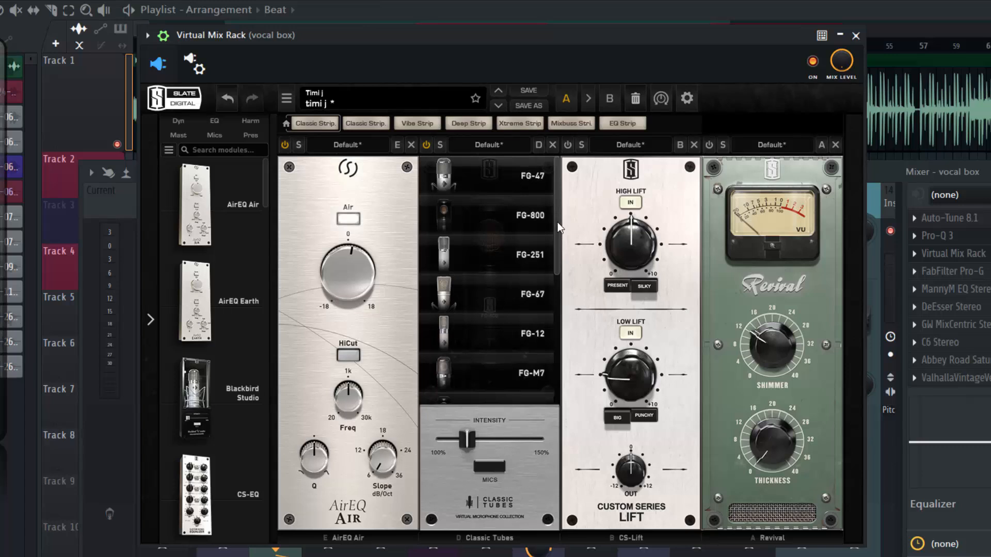
drag(559, 245, 545, 193)
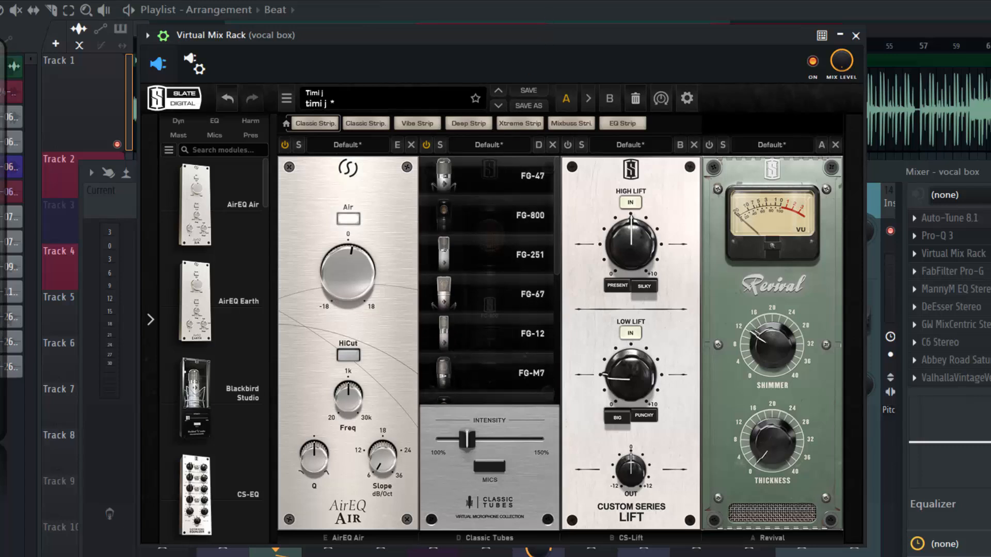
click(492, 465)
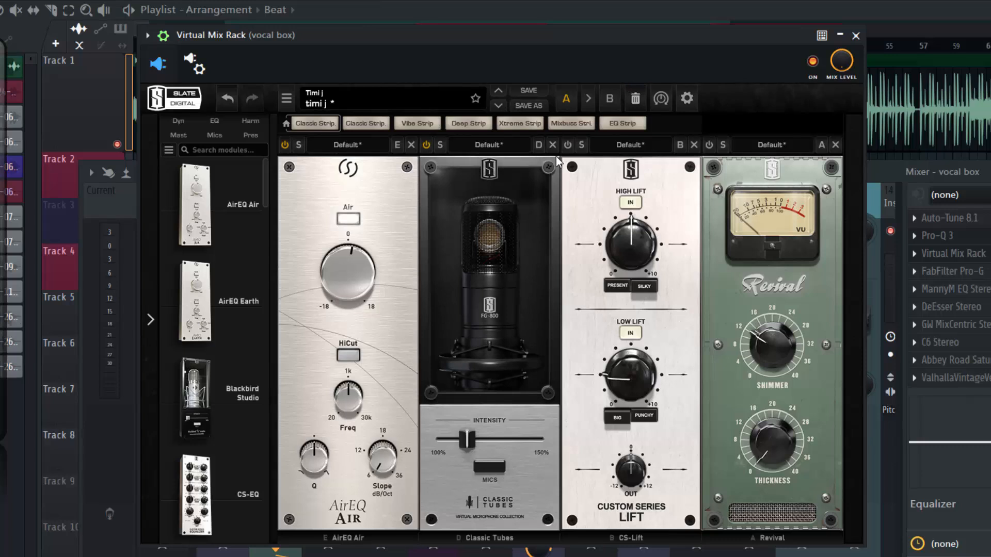
Turn on the CS-Lift module, raise its High Lift slightly, and play the vocals briefly to hear it.
click(567, 143)
mouse_move(627, 374)
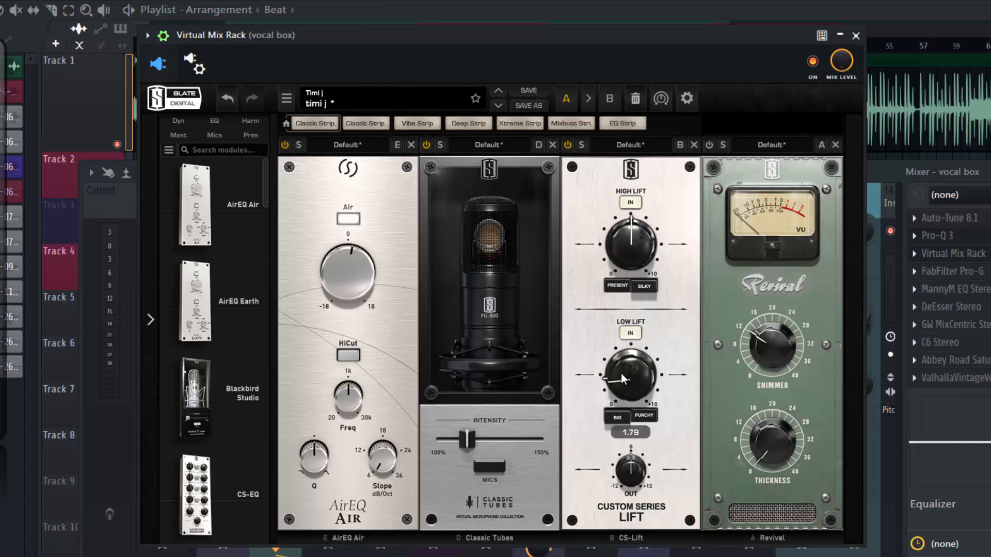
mouse_move(621, 244)
mouse_down()
mouse_move(623, 228)
mouse_move(621, 238)
mouse_up()
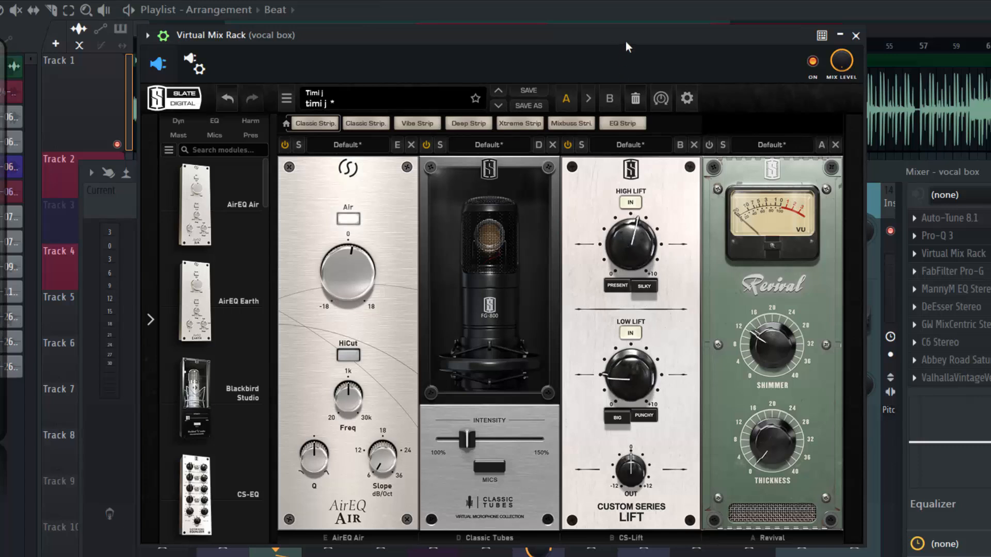
key(space)
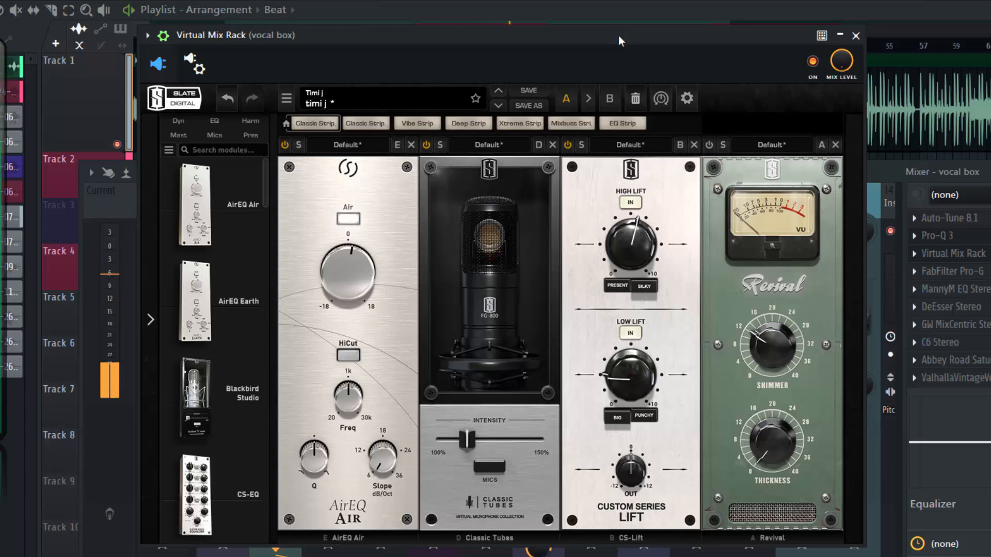
key(space)
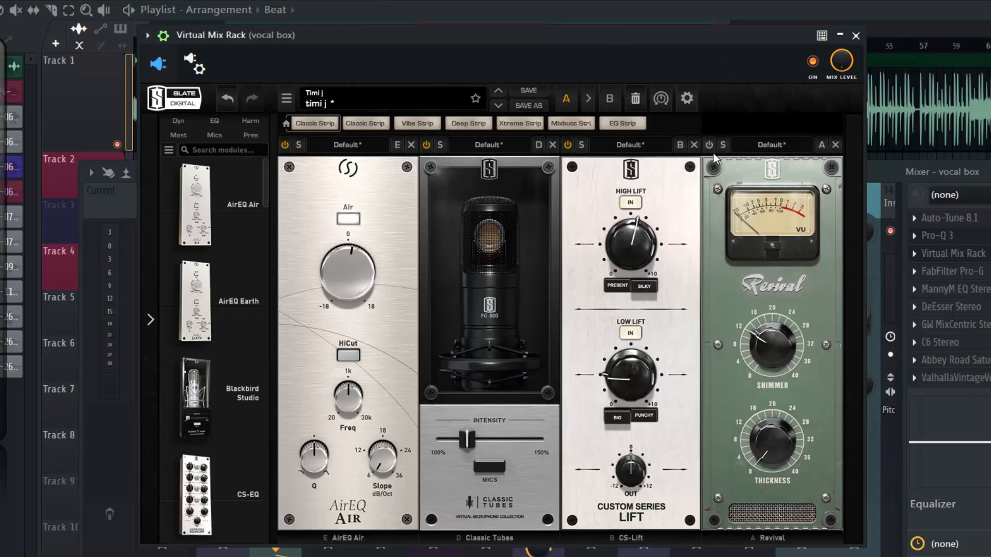
Turn on the Revival module, audition the full rack on the vocals, and close Virtual Mix Rack.
click(709, 145)
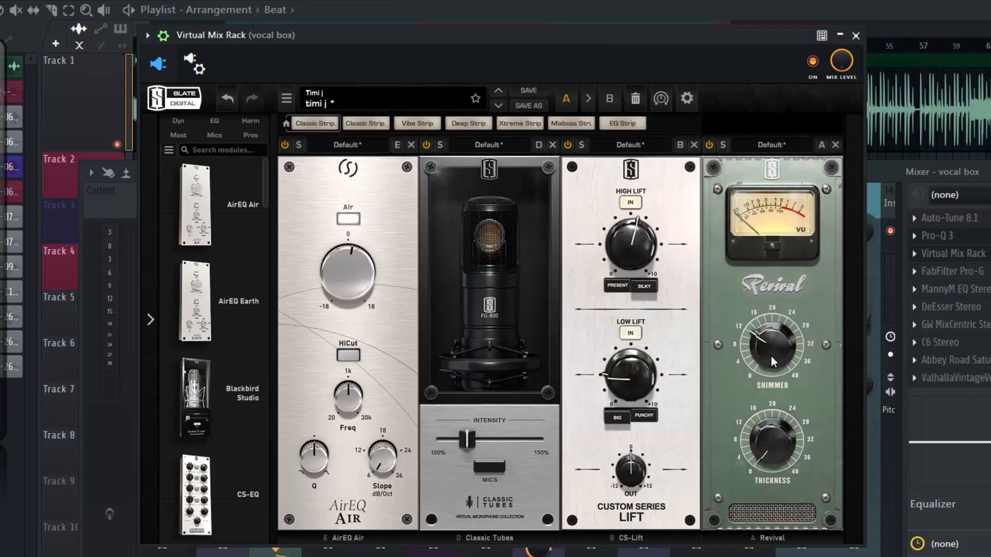
mouse_move(771, 356)
key(space)
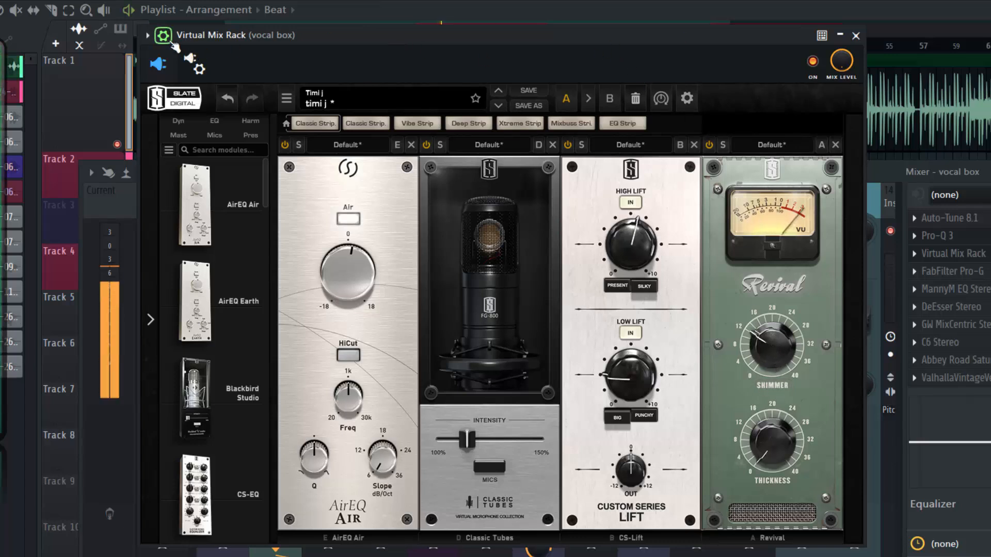
drag(516, 35, 532, 35)
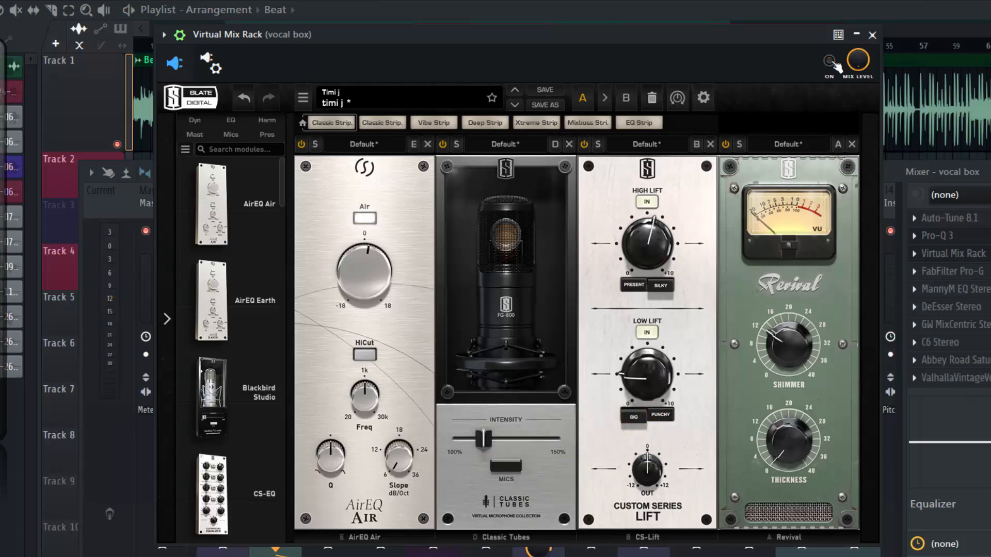
key(space)
click(876, 34)
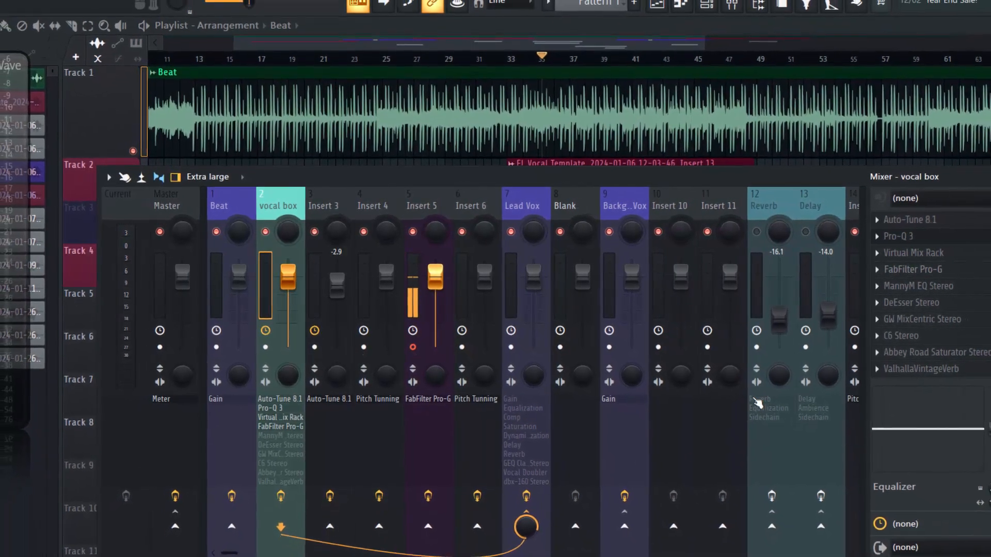
Raise the FabFilter Pro-G gate's threshold slightly on the vocal box track, audition it during playback, and close the plugin.
click(935, 272)
drag(259, 203, 471, 198)
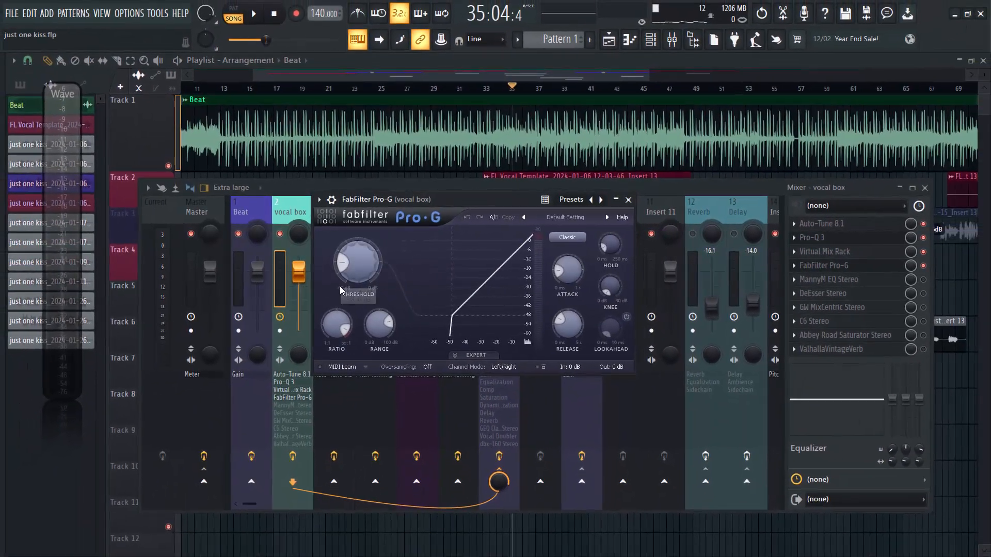
mouse_move(372, 283)
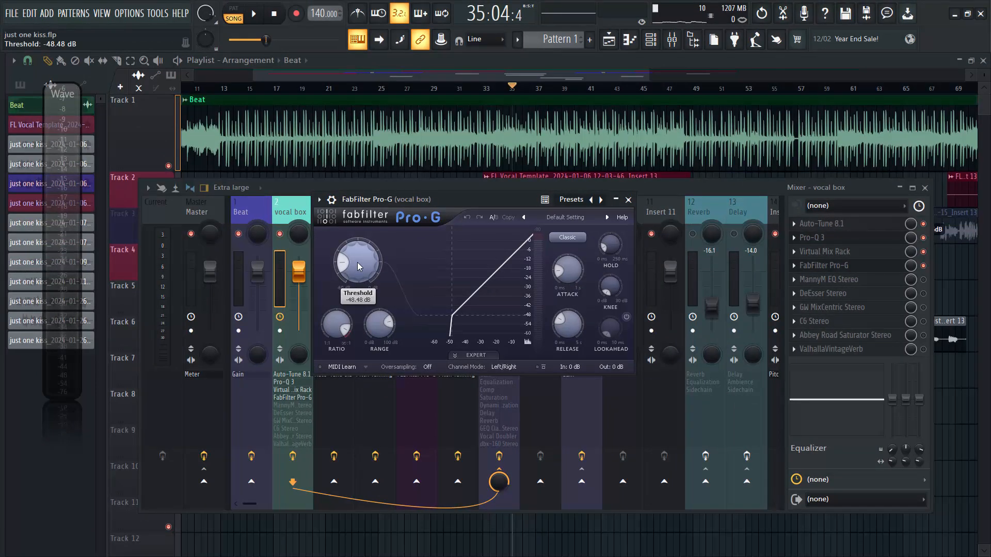
drag(360, 264, 359, 259)
key(space)
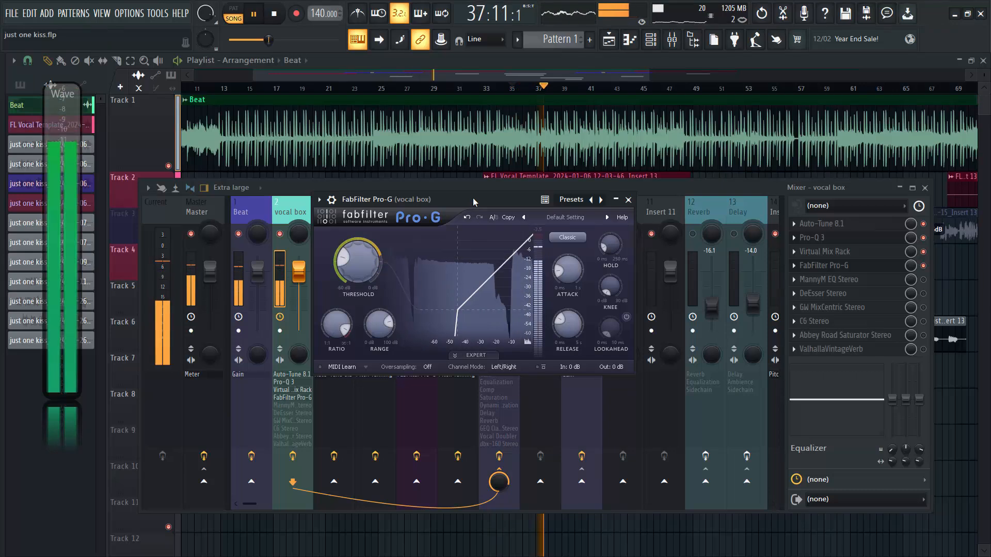
drag(504, 199, 520, 198)
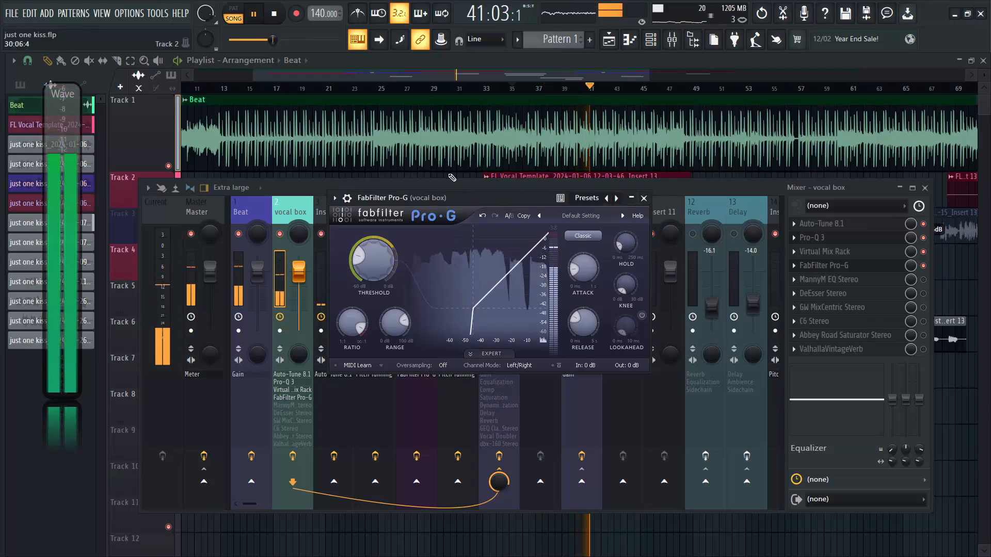
key(space)
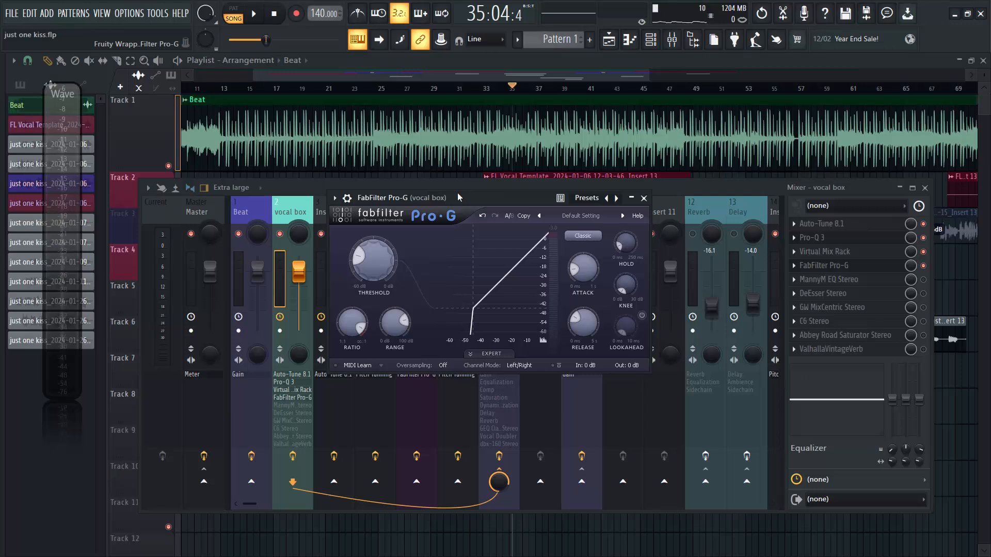
click(644, 199)
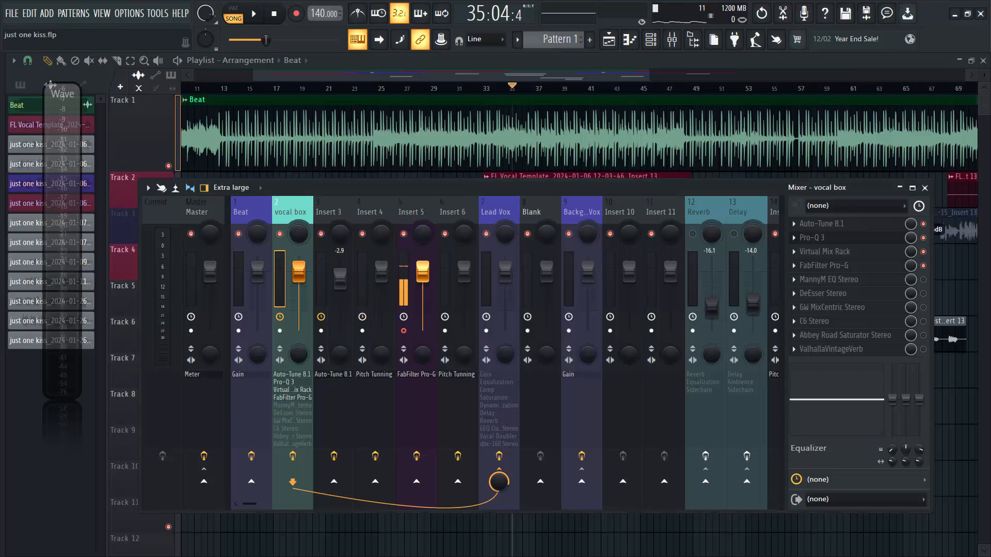
Enable MannyM EQ Stereo on the vocal box track, open it, and set its band 4 type to Shelf.
click(924, 281)
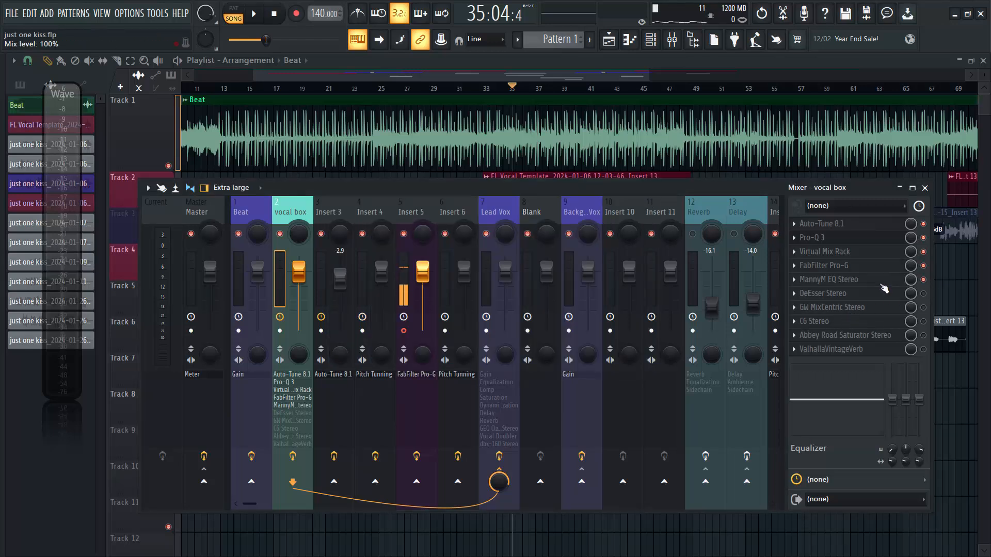
click(843, 284)
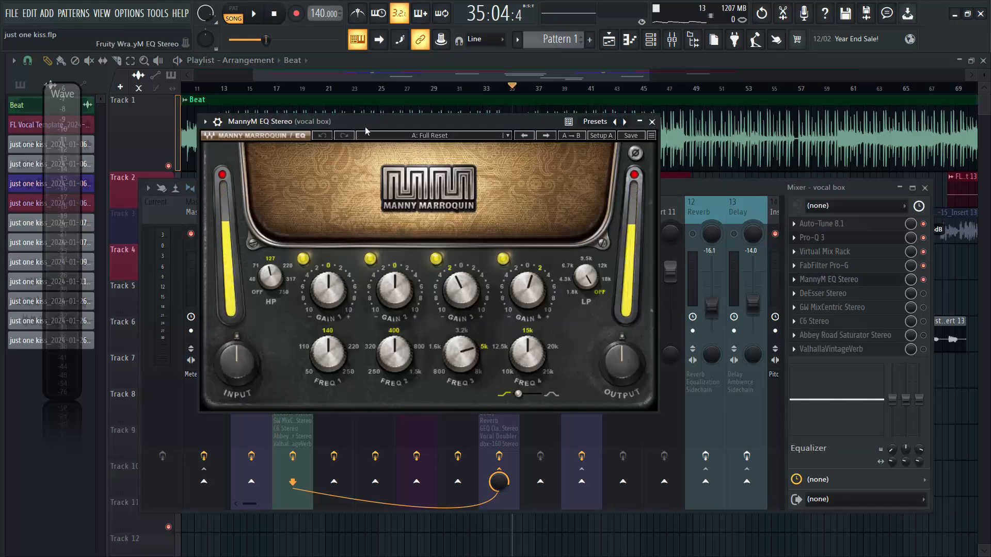
drag(369, 124, 442, 153)
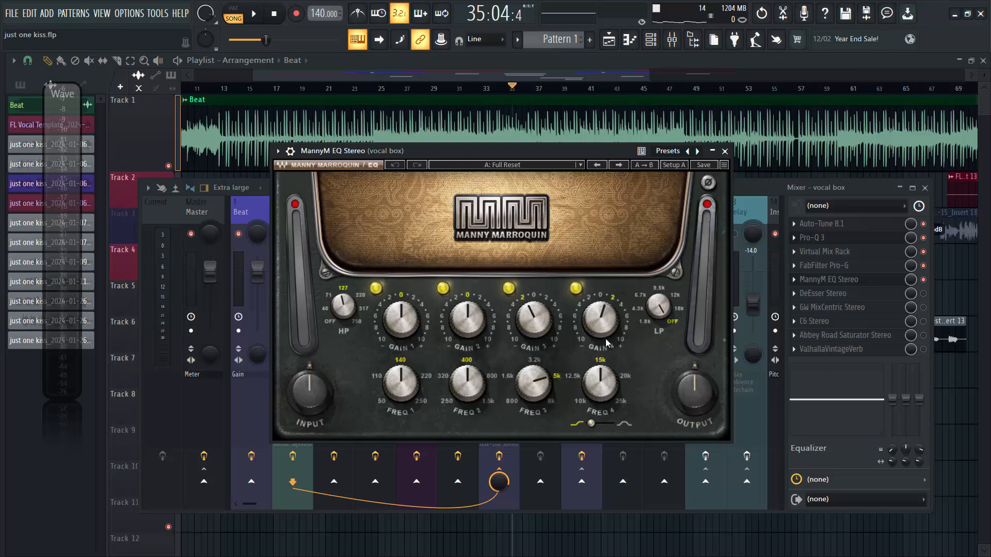
mouse_move(605, 327)
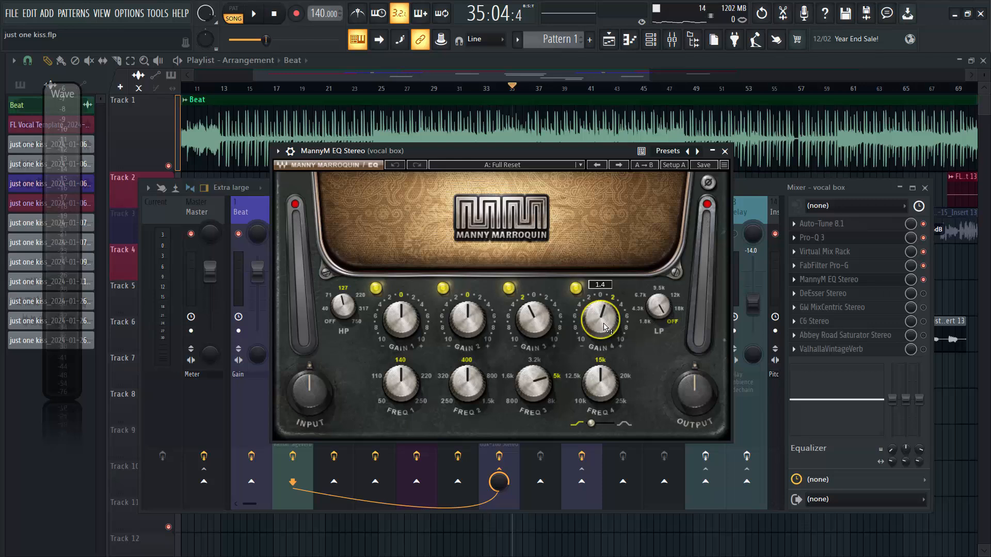
click(591, 424)
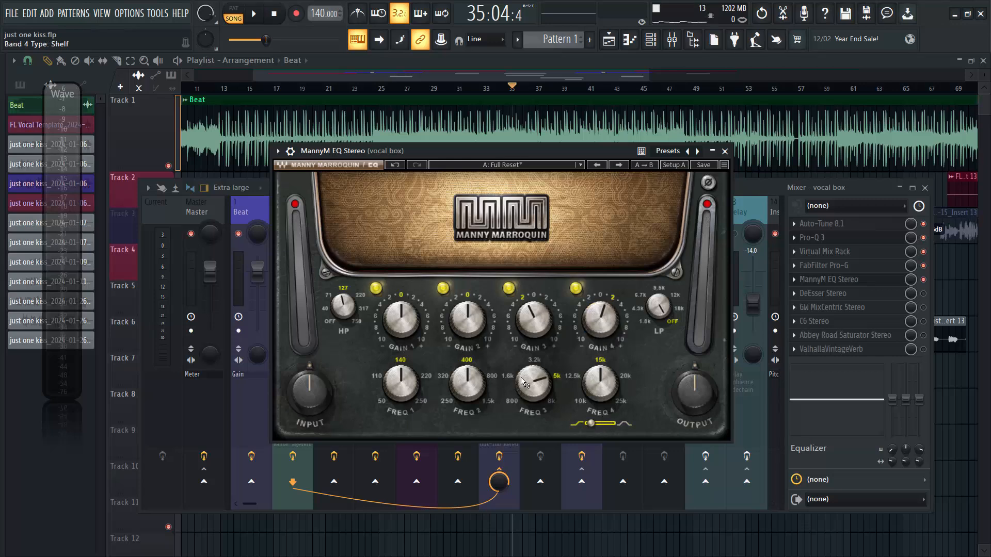
mouse_move(546, 388)
mouse_move(531, 316)
Compare the vocals with MannyM EQ bypassed and active during playback, leave it active, and close the plugin.
key(space)
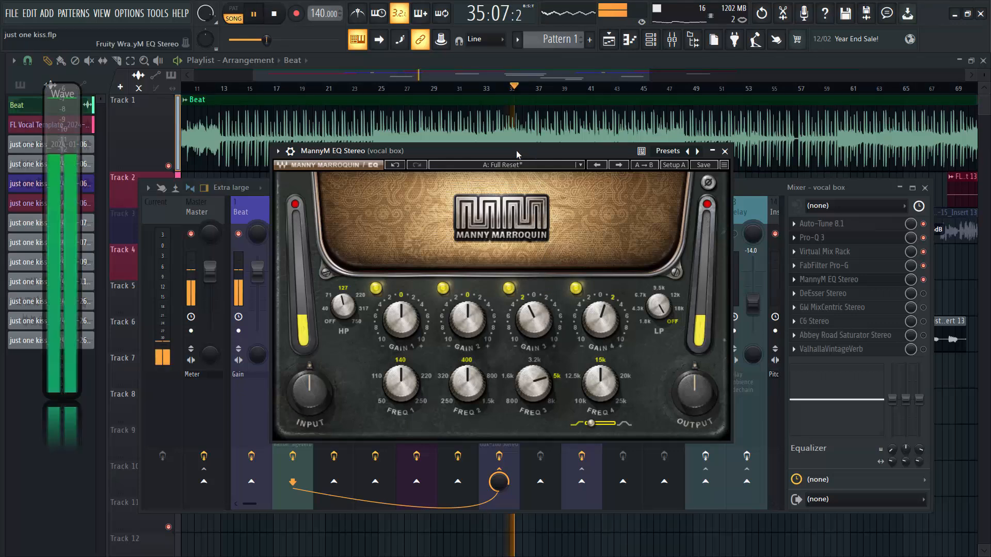
click(290, 150)
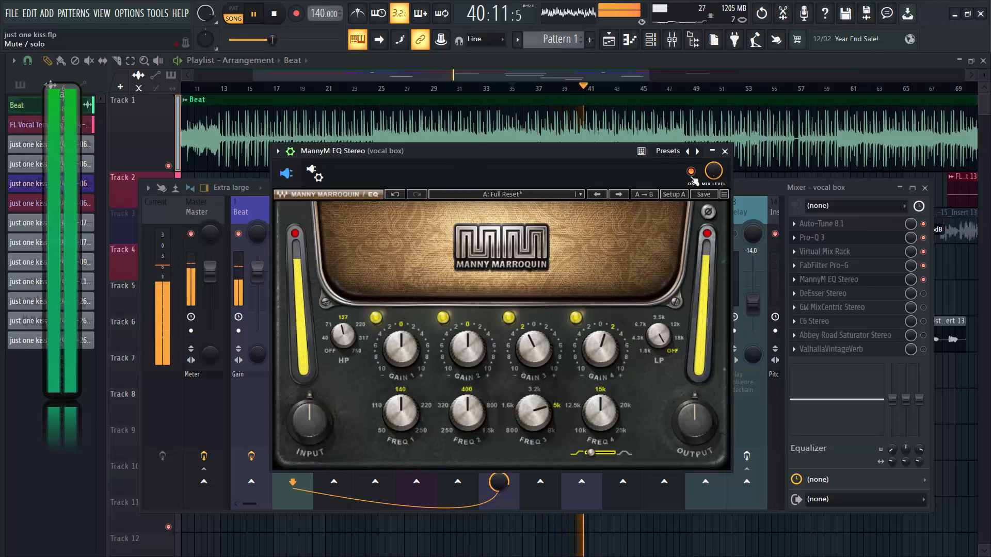
key(space)
click(691, 171)
key(space)
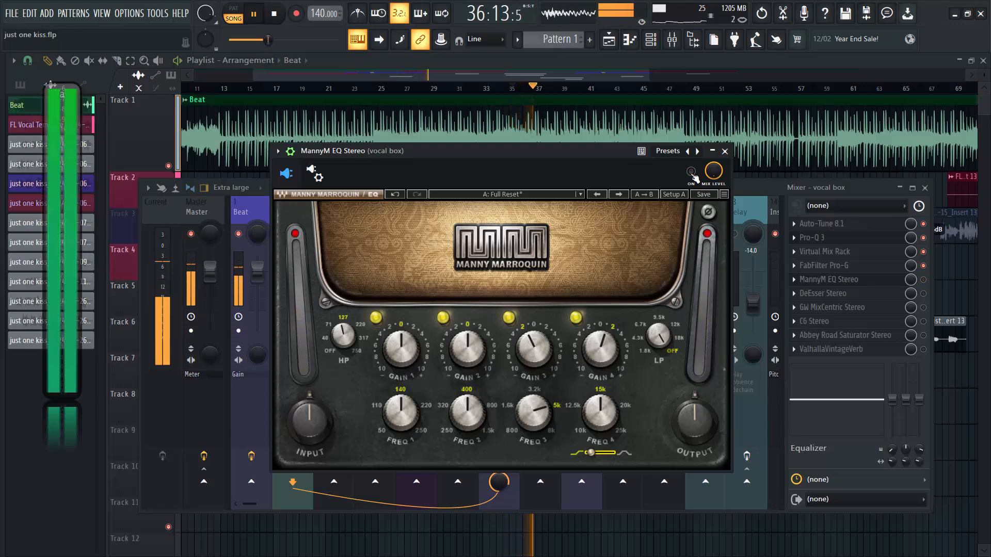
key(space)
click(691, 171)
key(space)
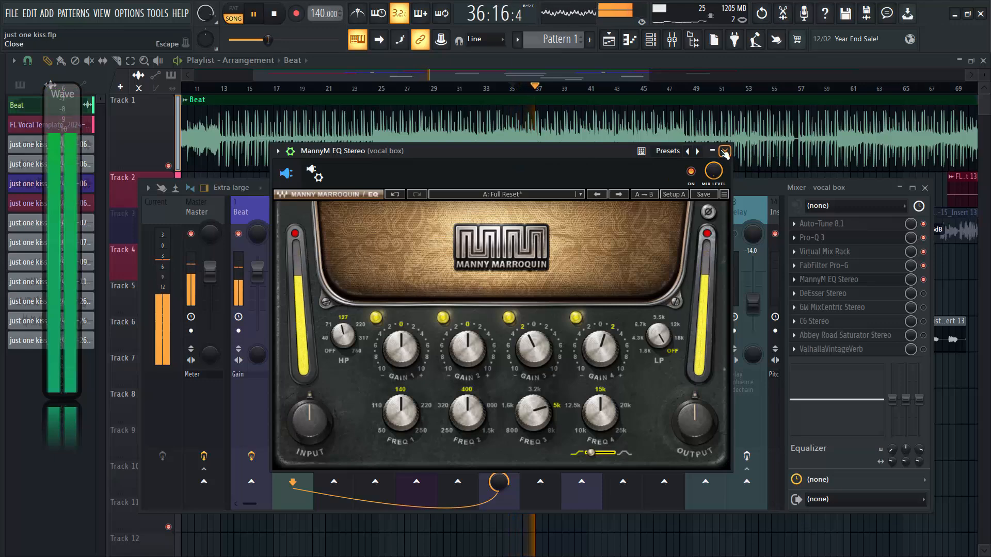
click(290, 151)
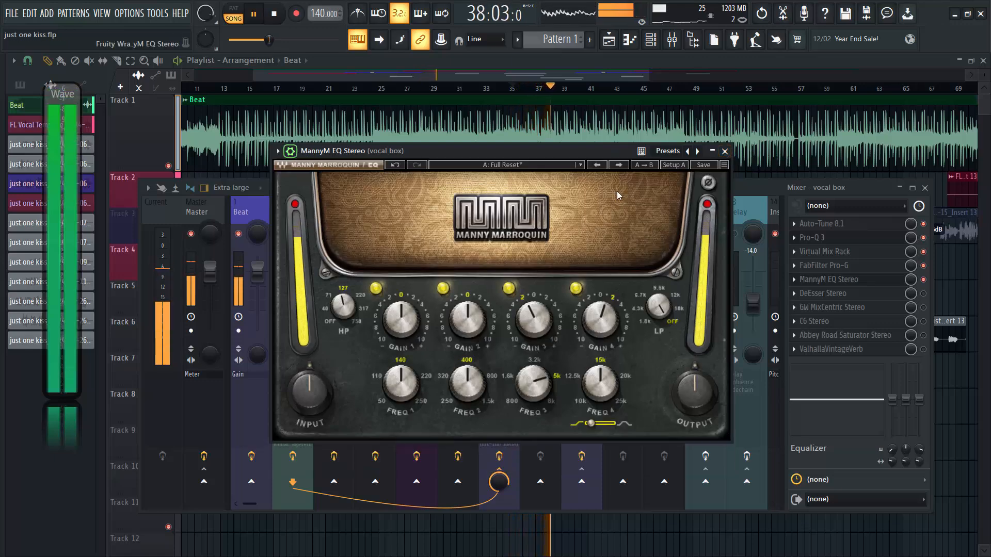
click(725, 152)
key(space)
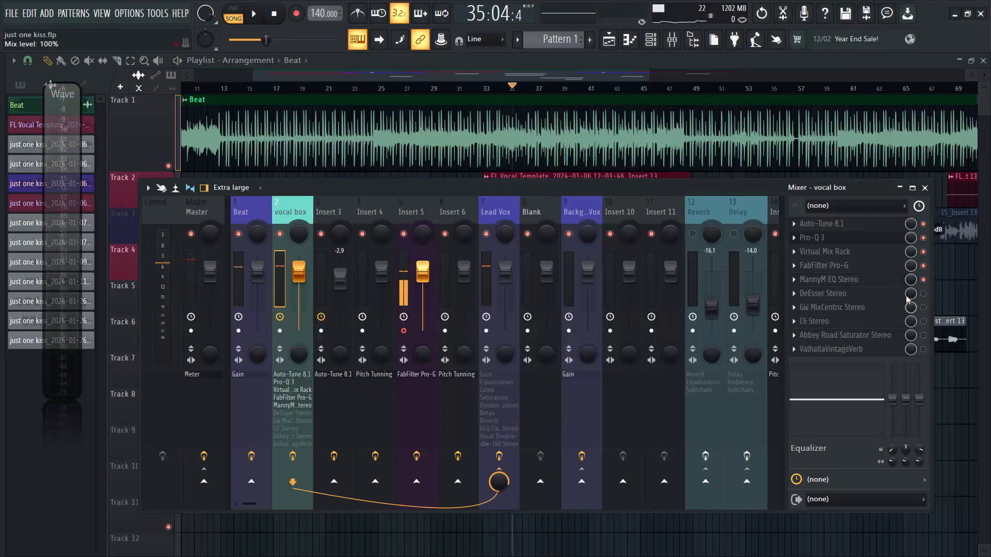
Enable DeEsser Stereo on the vocal box track, check its threshold and attenuation during playback, and close it.
click(924, 293)
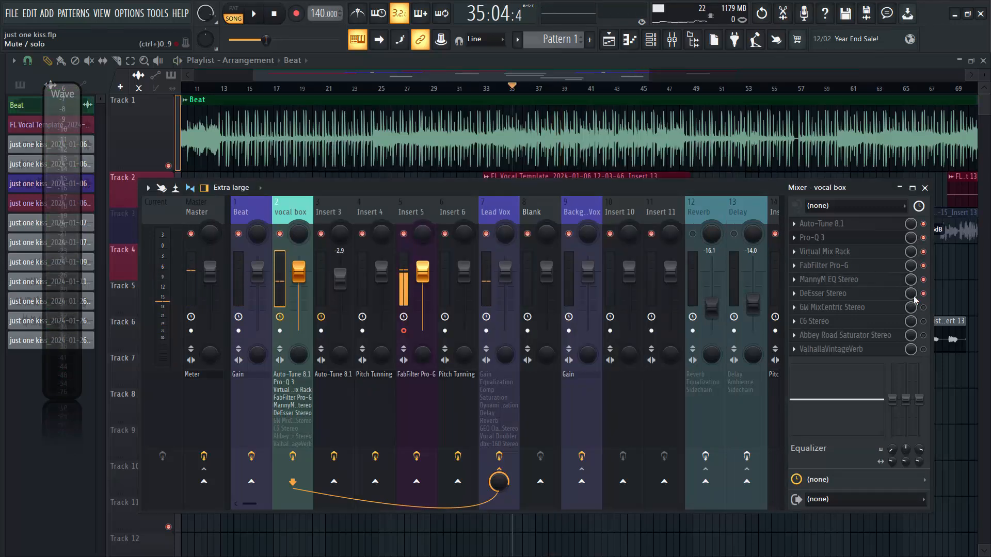
click(835, 297)
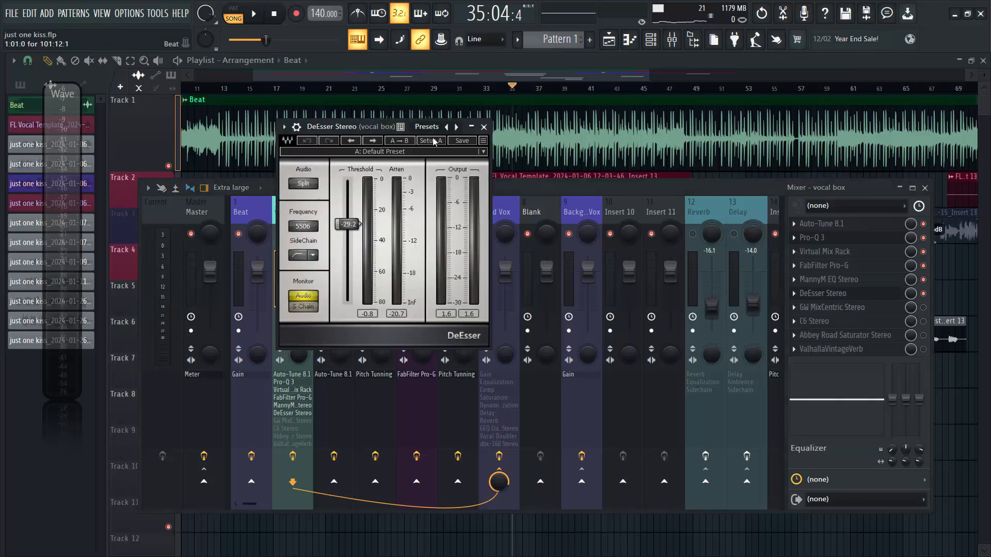
drag(365, 132, 505, 178)
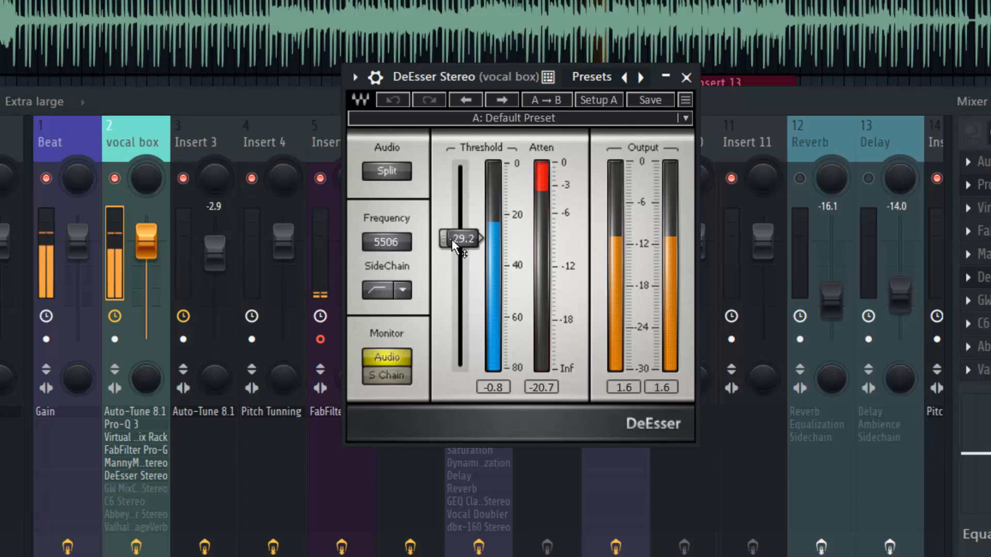
click(687, 78)
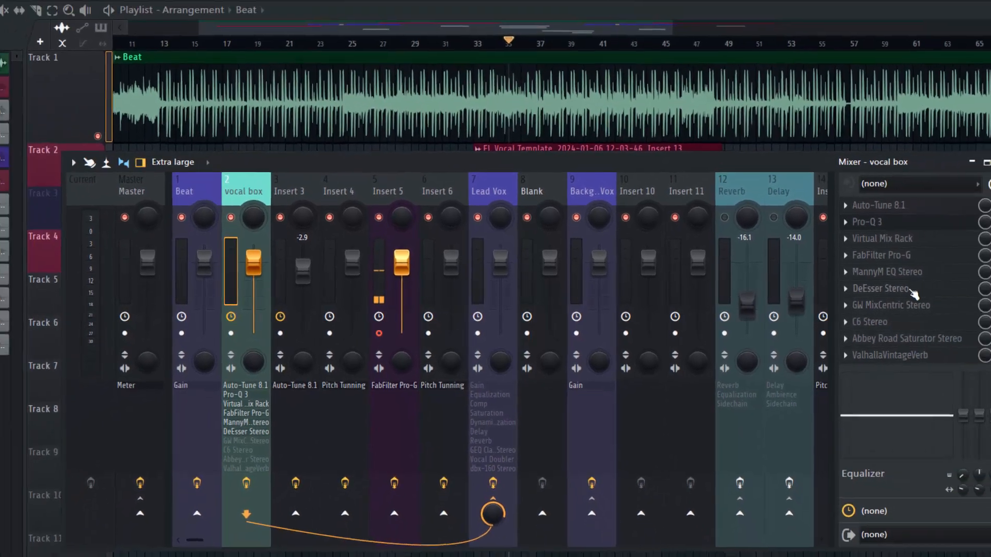
click(884, 288)
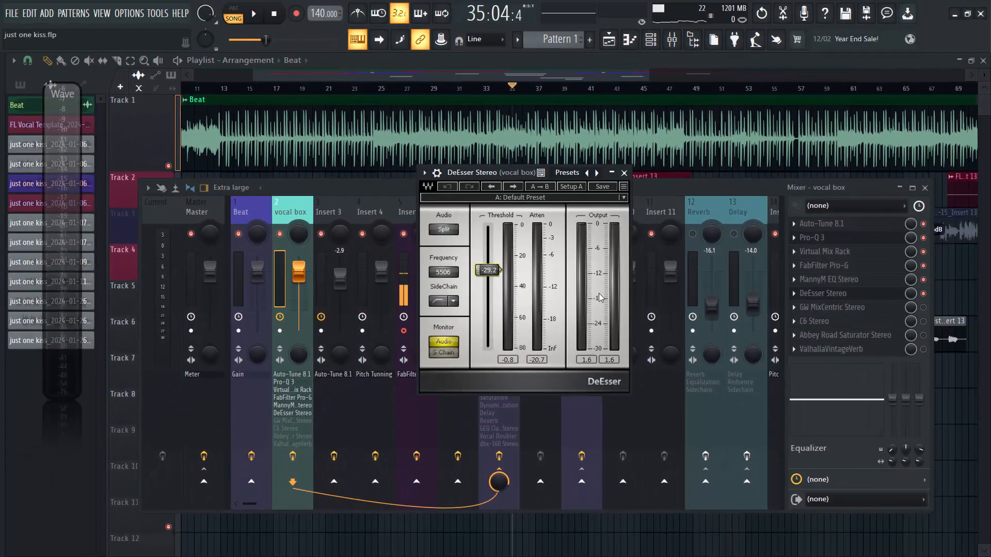
click(625, 172)
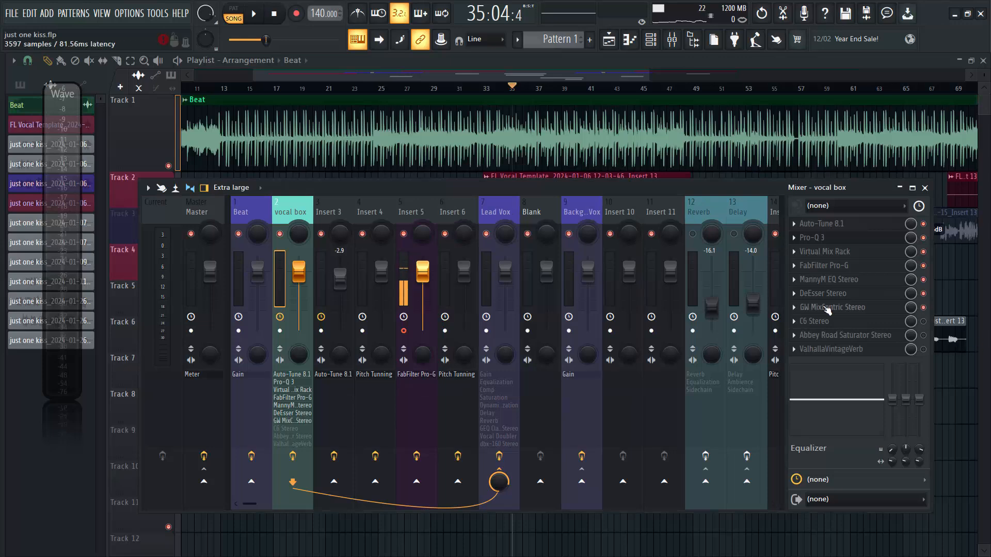
Open GW MixCentric Stereo on the vocal box track, set its intensity to 3.3, and audition it during playback.
click(827, 308)
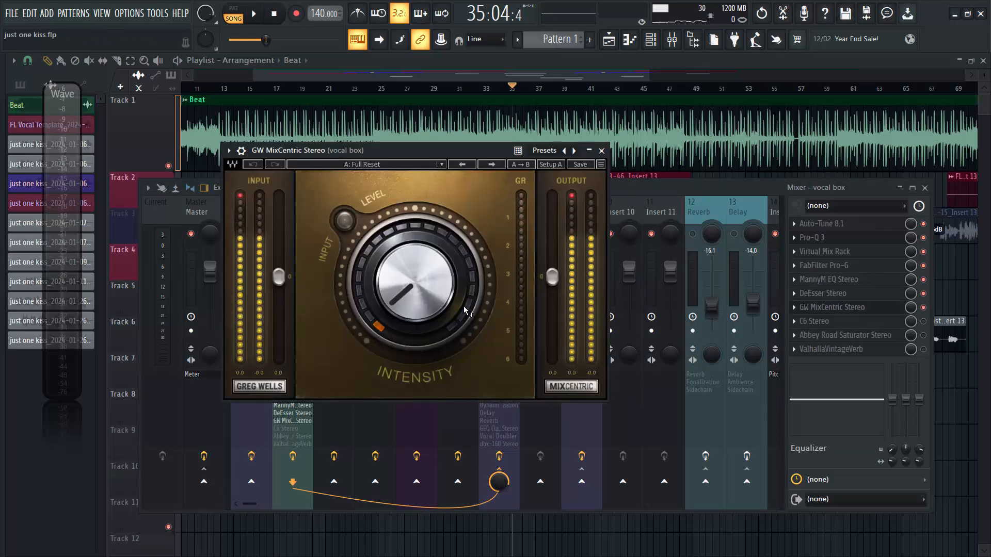
drag(430, 154, 513, 160)
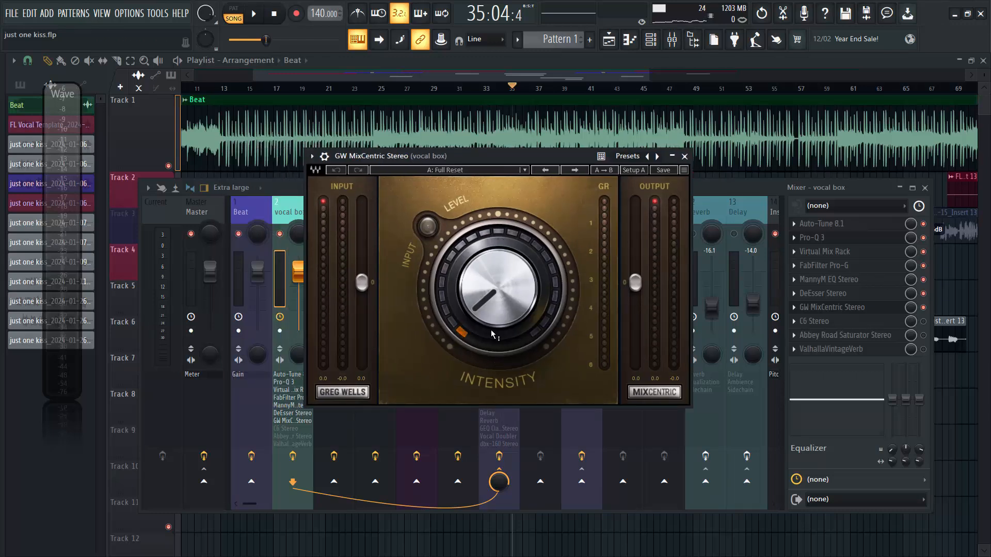
drag(477, 309, 478, 308)
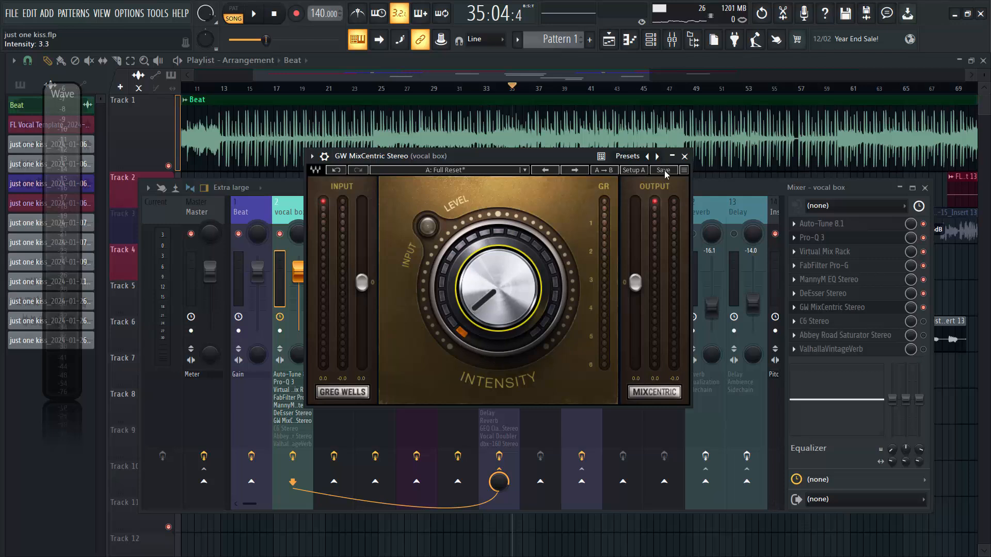
key(space)
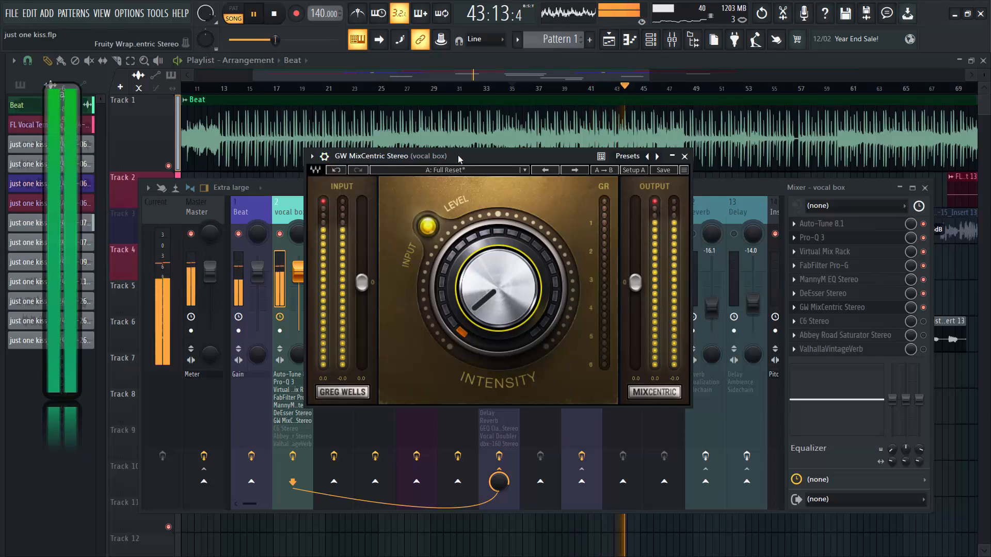
key(space)
Compare the vocals with GW MixCentric bypassed and active during playback, leave it active, and close the plugin.
click(324, 157)
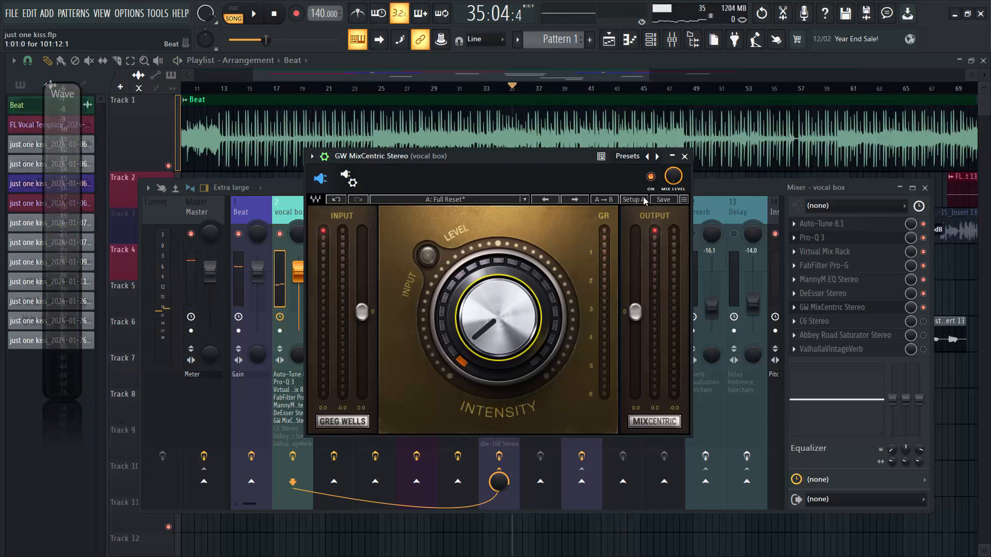
click(652, 177)
key(space)
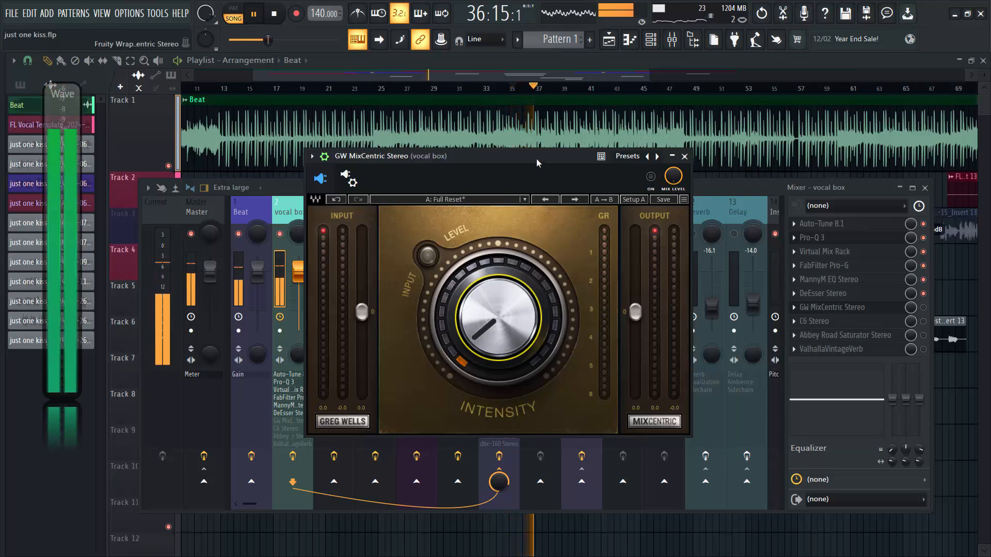
key(space)
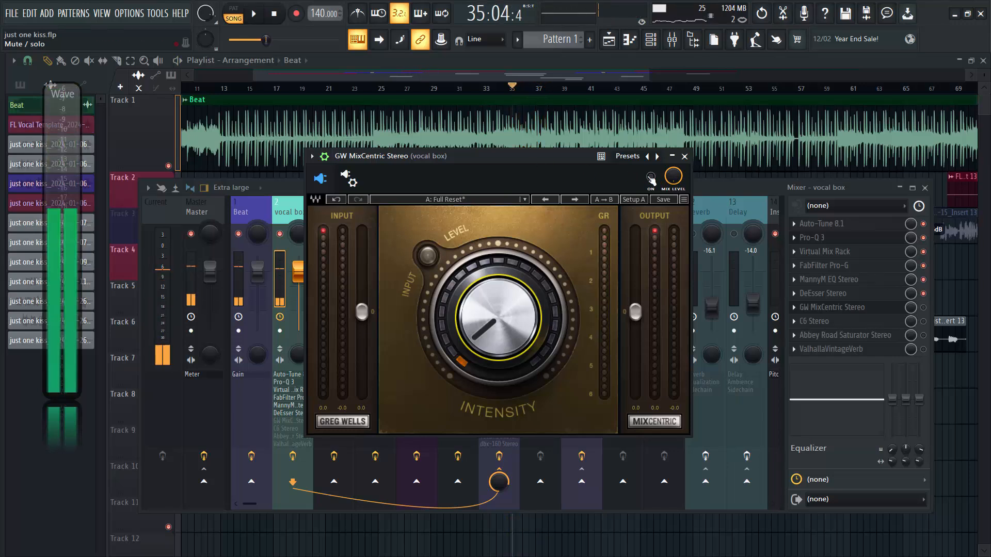
click(651, 177)
key(space)
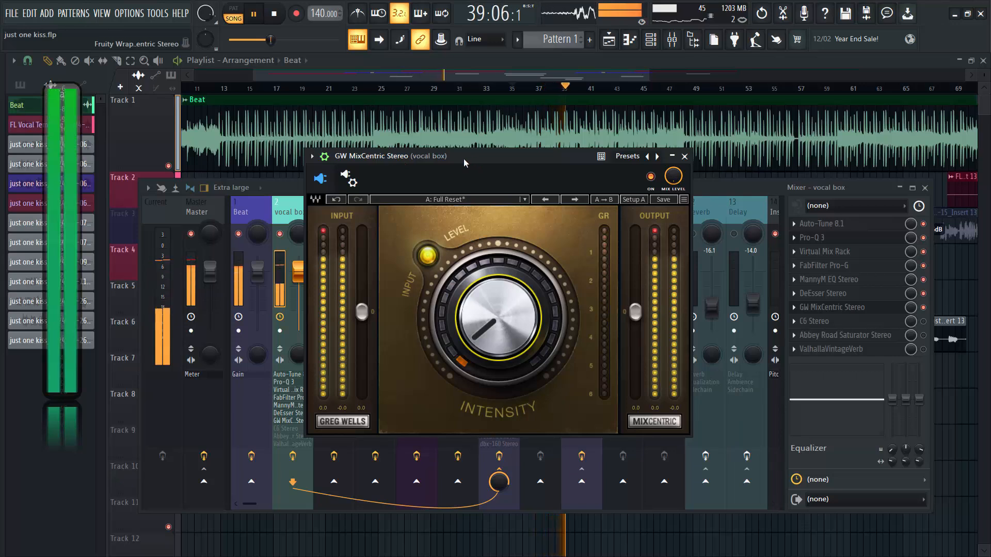
key(space)
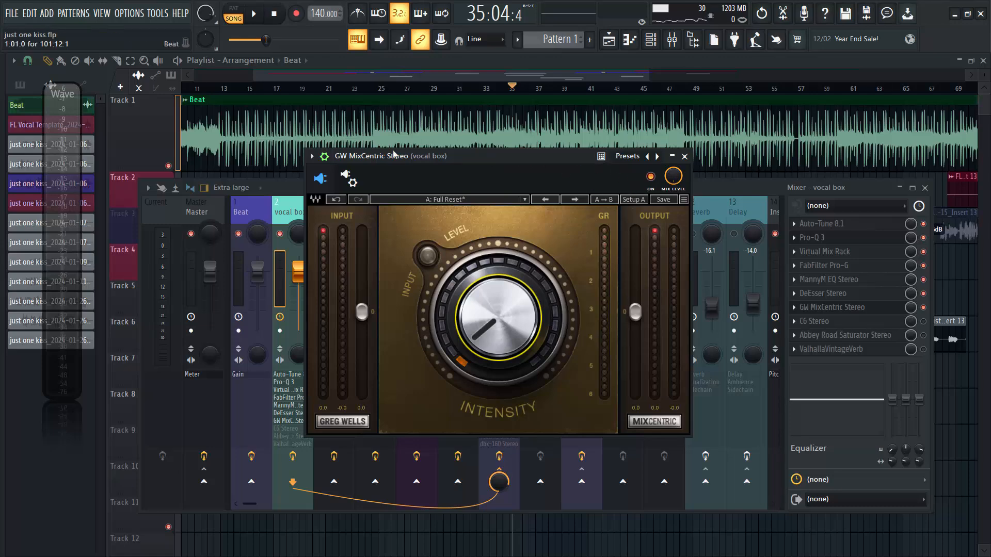
click(684, 156)
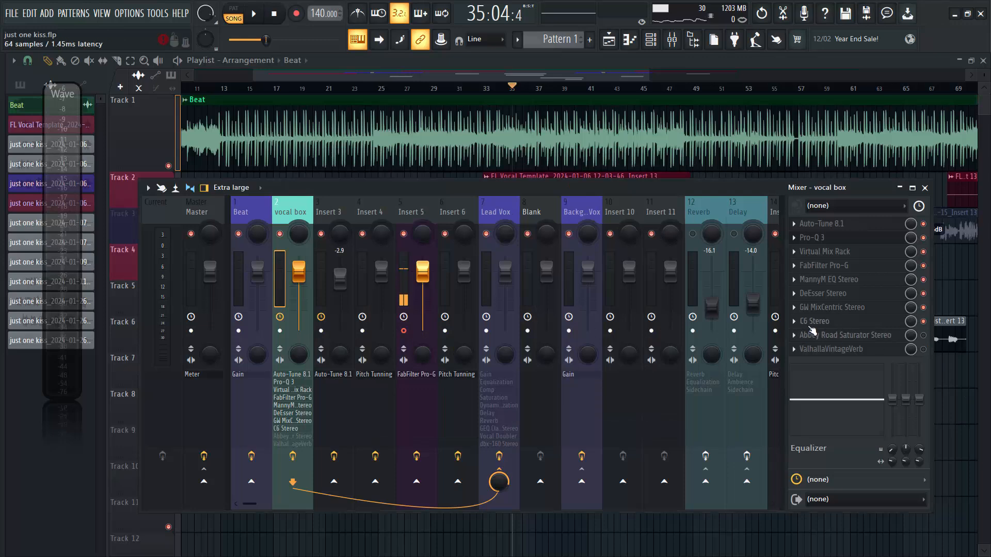
Open C6 Stereo on the vocal box track and set the band 5 threshold to -80.0 dB.
click(811, 324)
drag(505, 135, 461, 131)
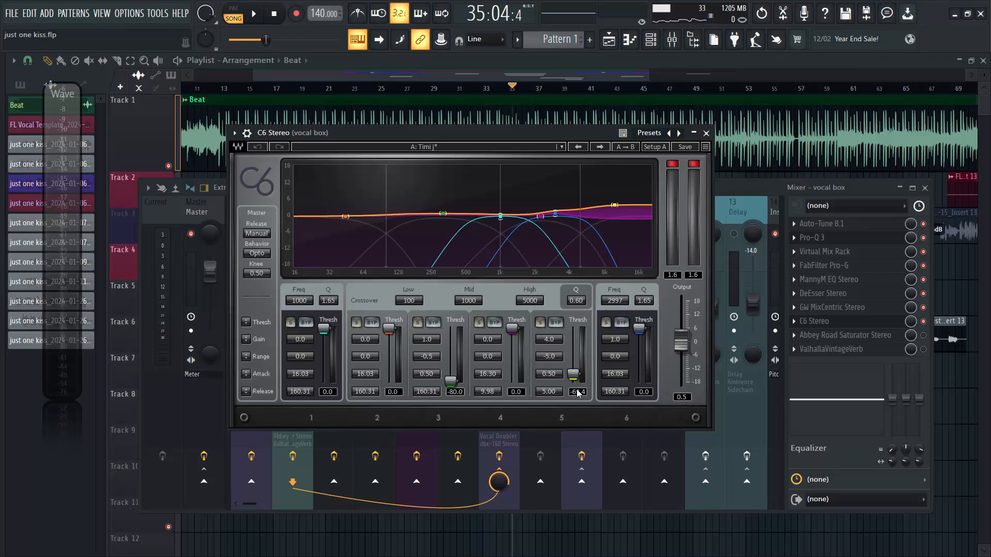
drag(574, 377, 574, 392)
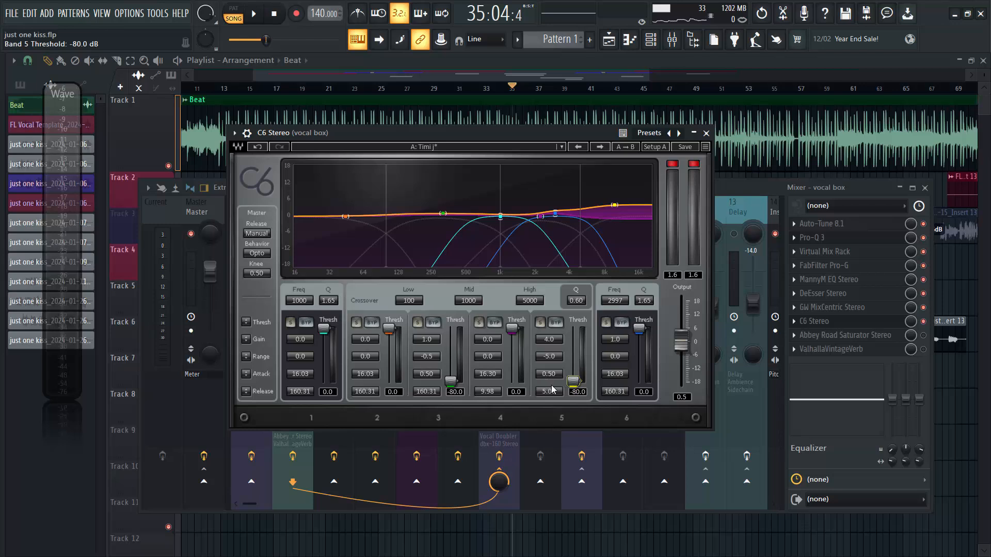
drag(573, 382, 573, 382)
click(545, 341)
mouse_move(454, 382)
mouse_down()
mouse_move(451, 340)
mouse_move(451, 381)
mouse_up()
Solo band 3 in C6 Stereo, audition it during playback, and turn the solo off.
click(417, 322)
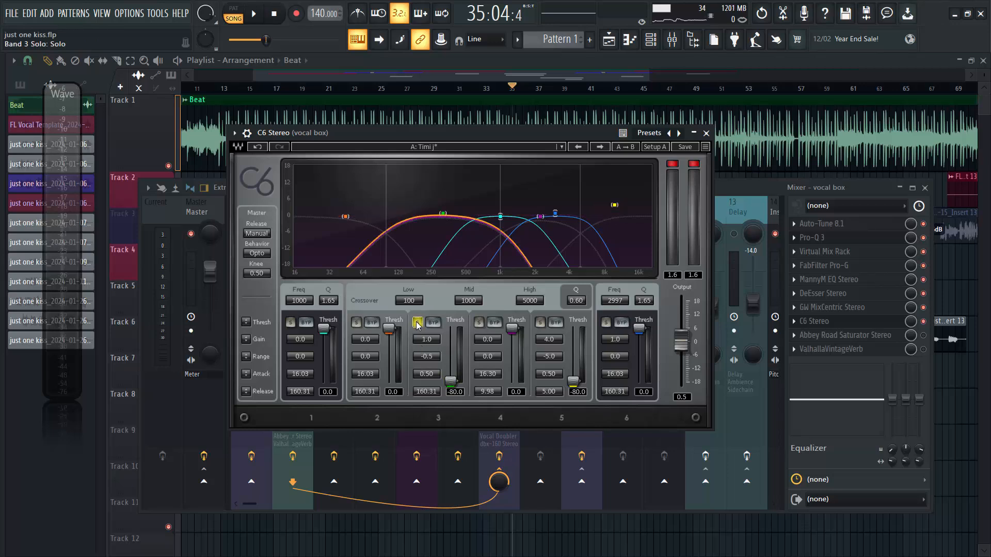
key(space)
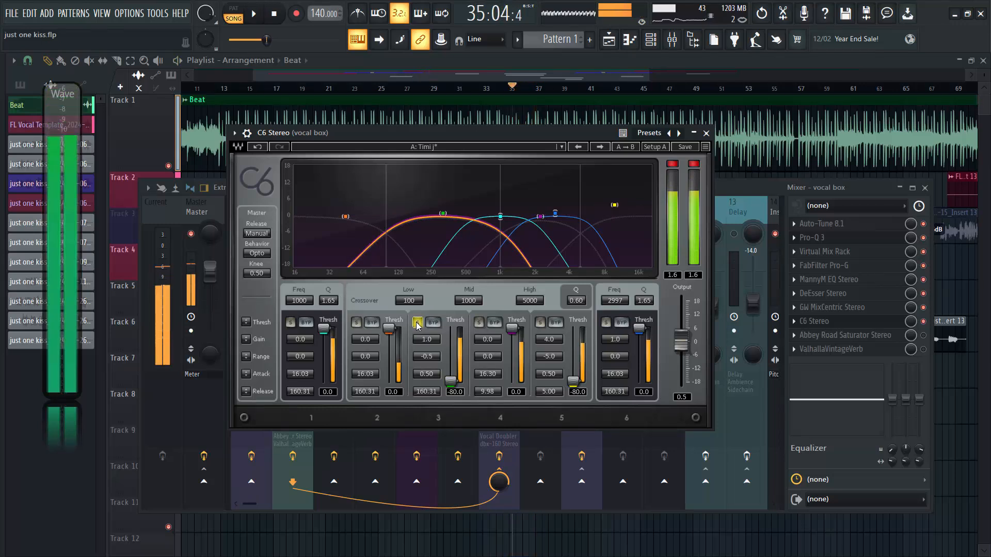
key(space)
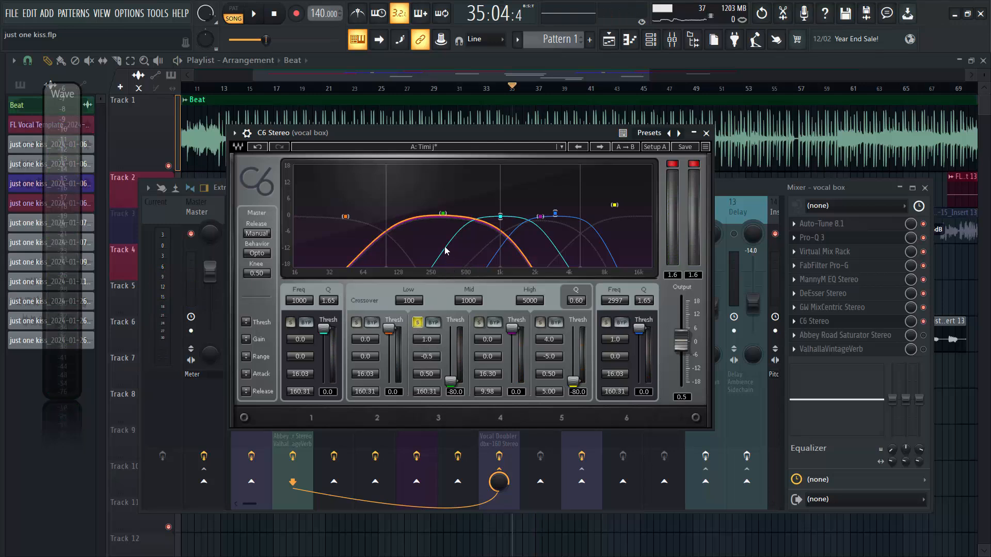
click(417, 322)
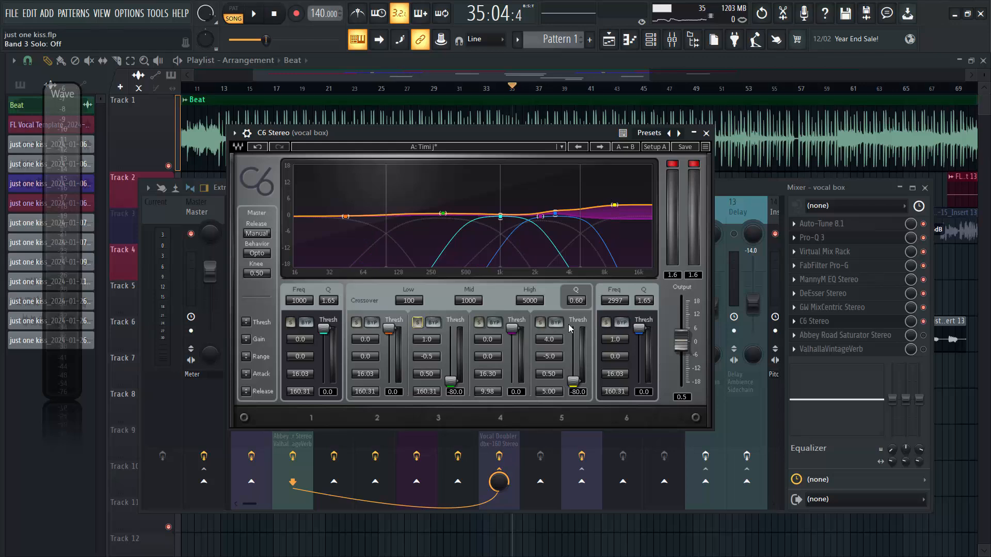
Solo band 5 in C6 Stereo, audition it during playback, and turn the solo off.
click(539, 324)
key(space)
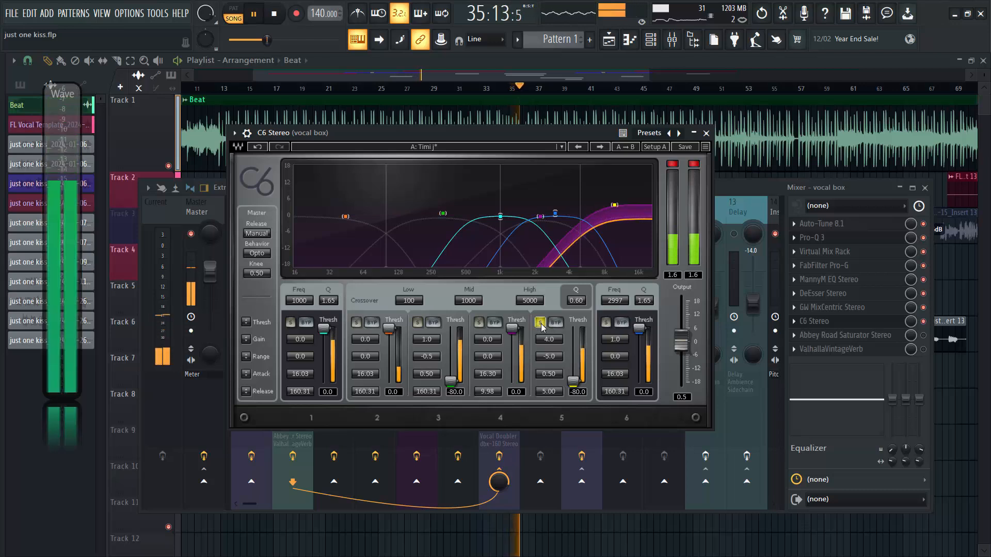
key(space)
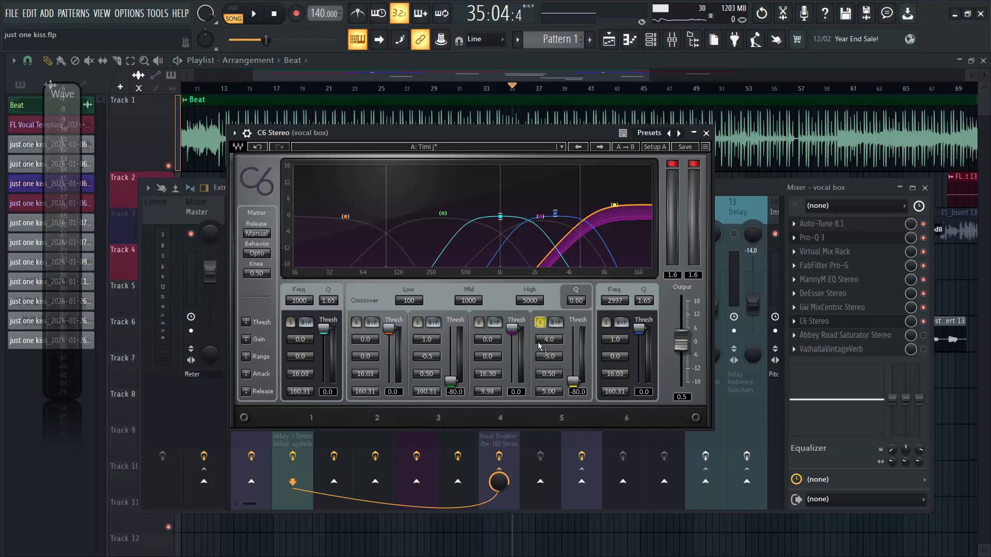
click(540, 323)
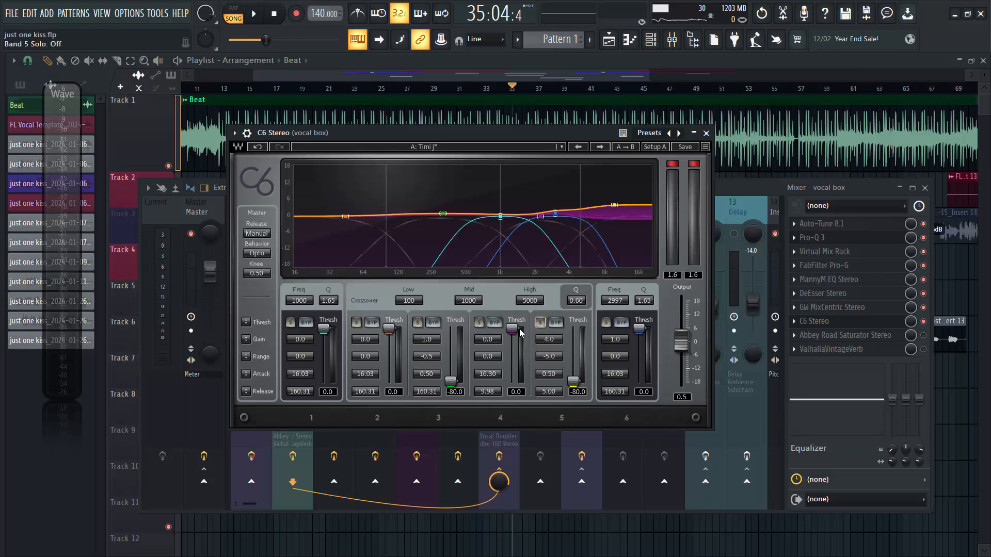
Check C6 bands 4 and 2 in solo, restore all bands, and close the plugin while the full vocal plays.
click(479, 323)
key(space)
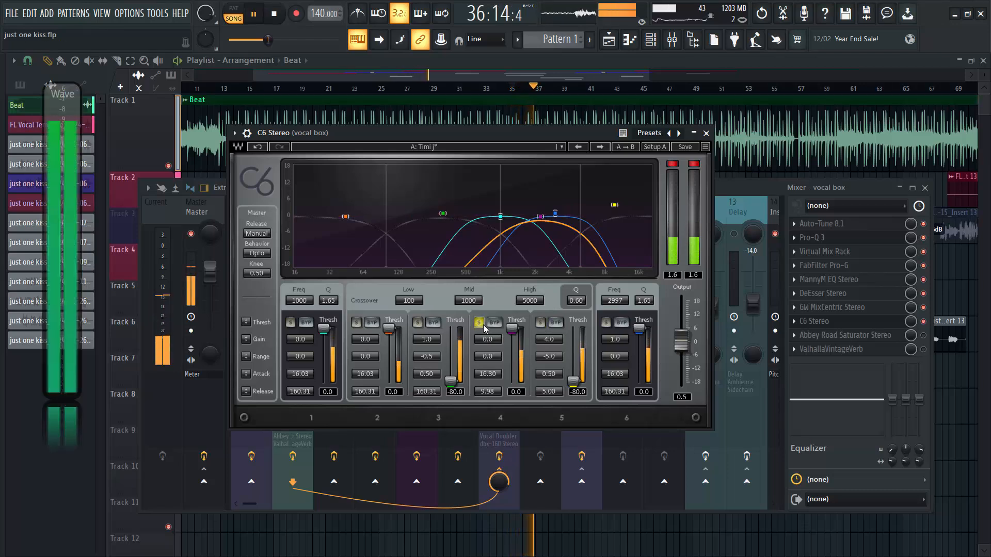
key(space)
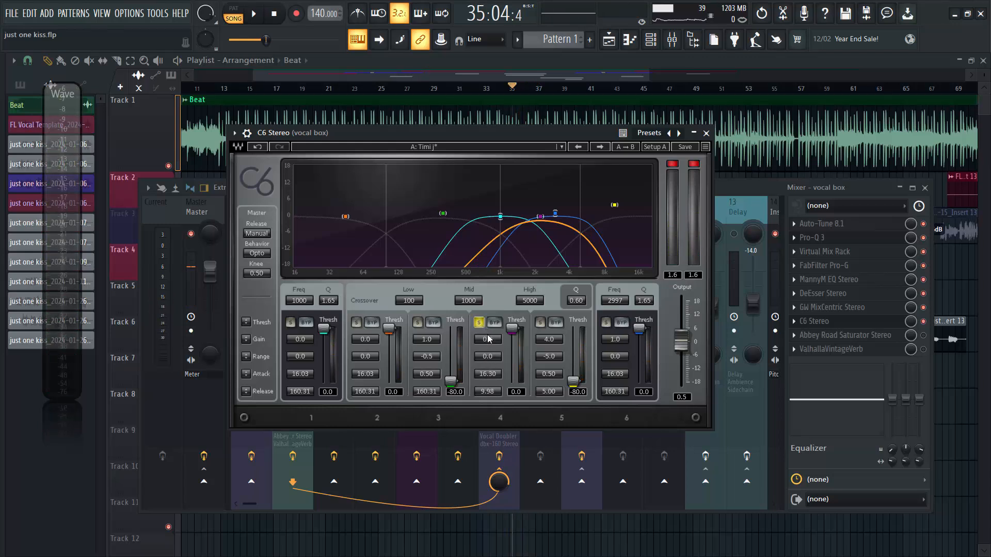
click(355, 323)
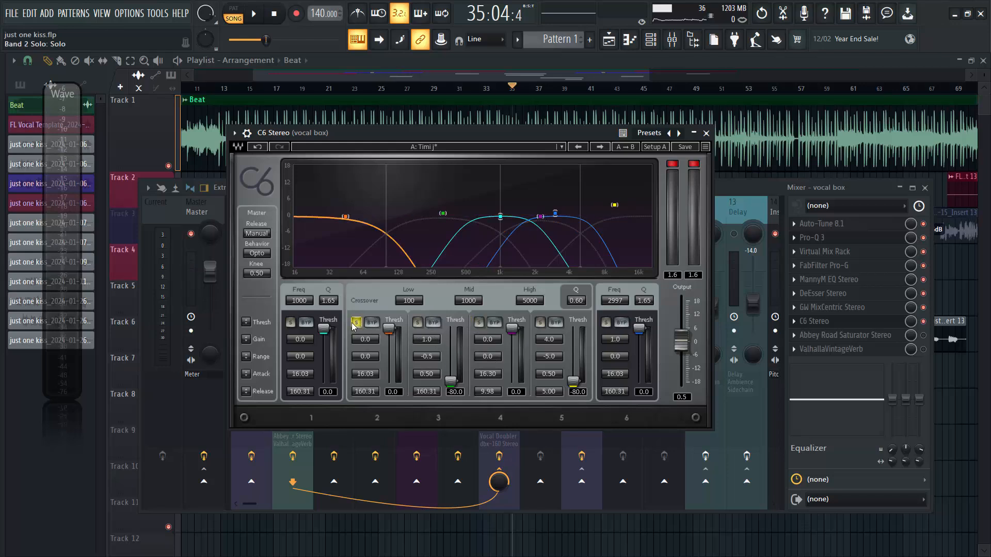
click(355, 322)
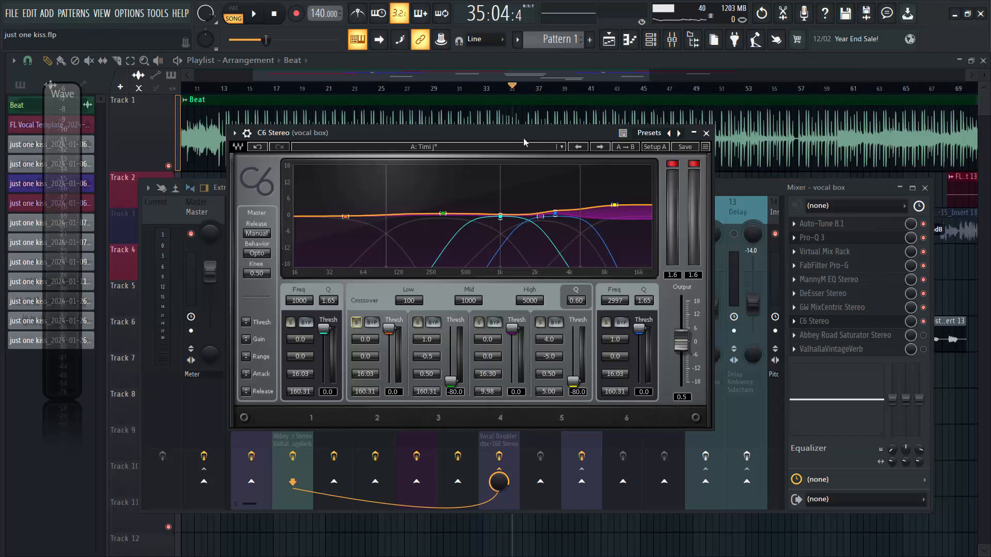
key(space)
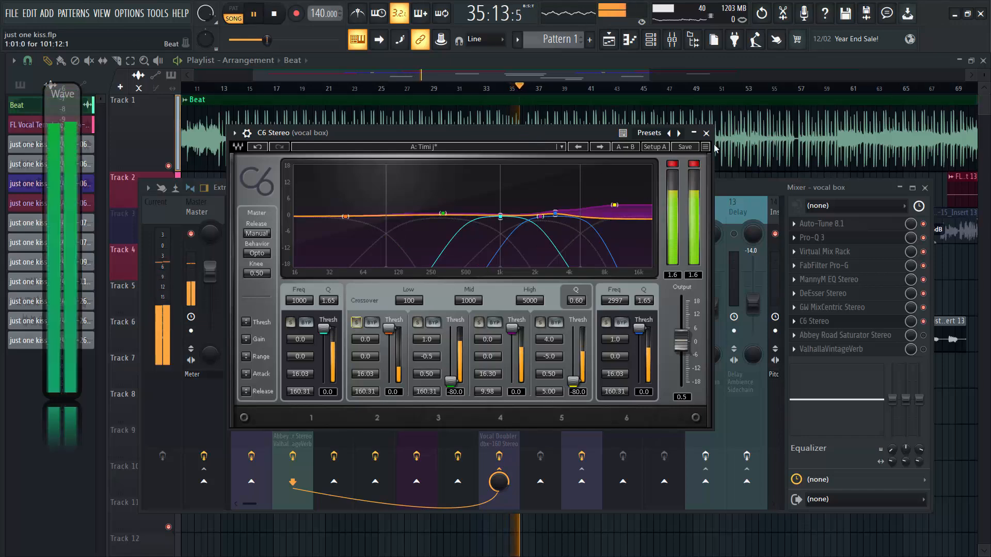
click(706, 133)
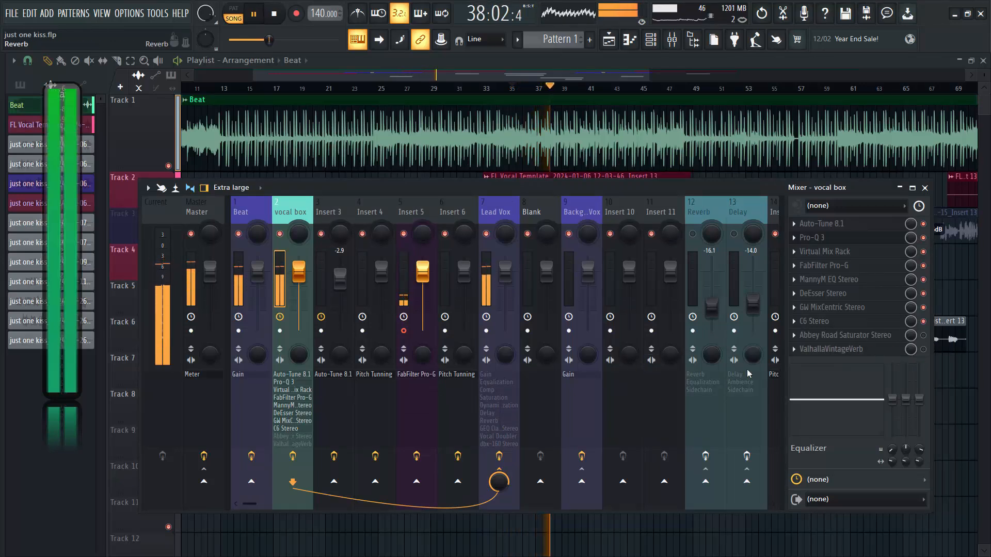
Enable Abbey Road Saturator Stereo on the vocal box track, compare it on and off during playback, and open it.
click(924, 336)
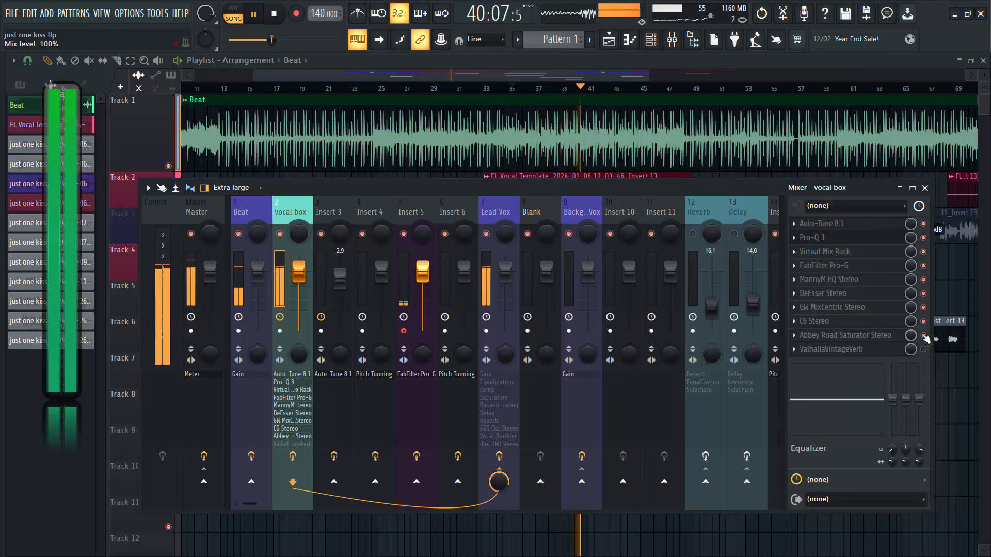
click(923, 335)
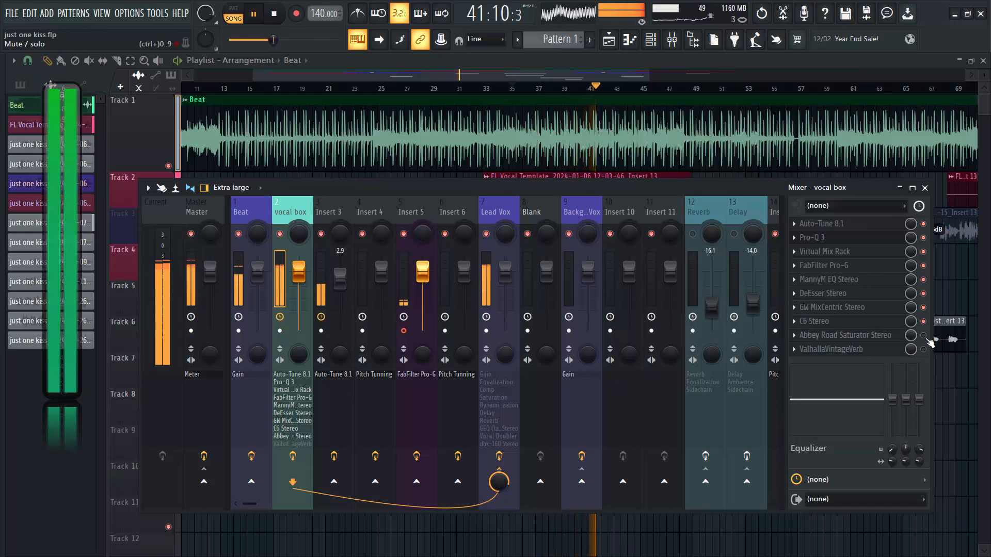
click(869, 335)
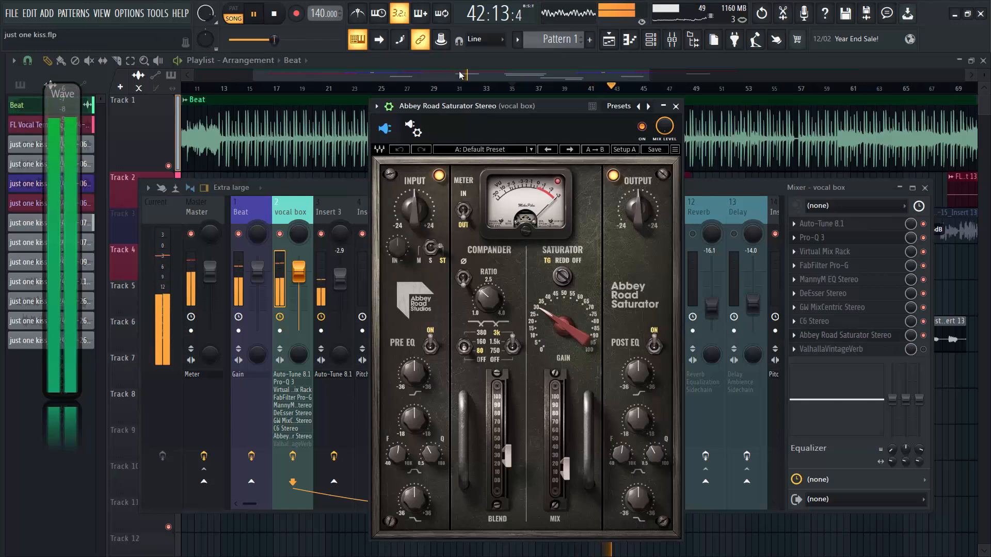
drag(470, 106, 338, 103)
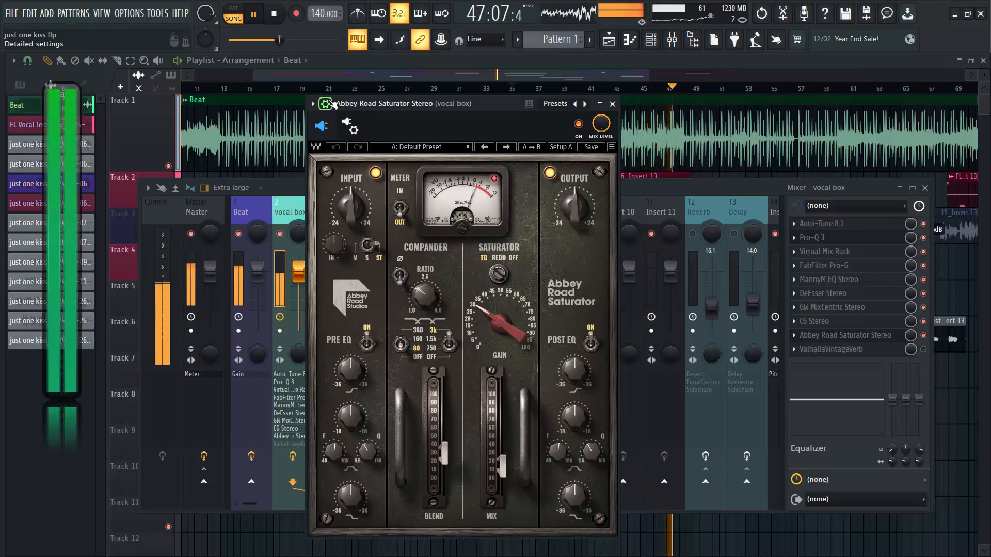
click(326, 104)
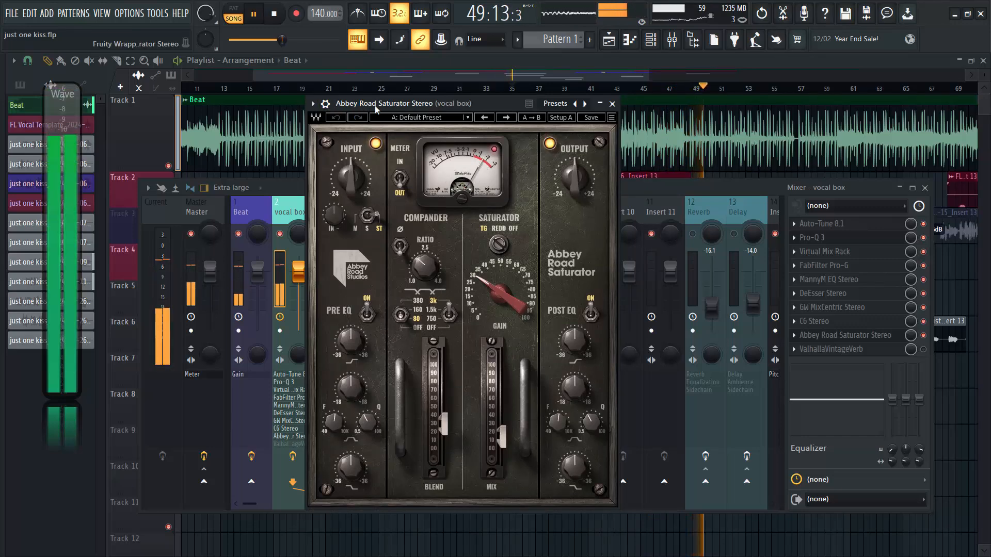
key(space)
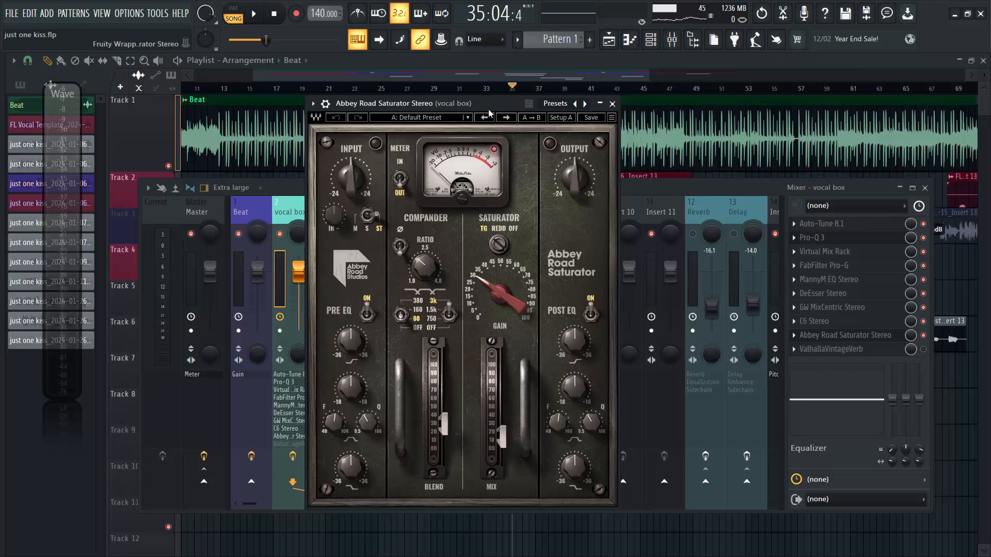
Audition the vocals through Abbey Road Saturator with its detailed wrapper settings shown, and stop playback.
key(space)
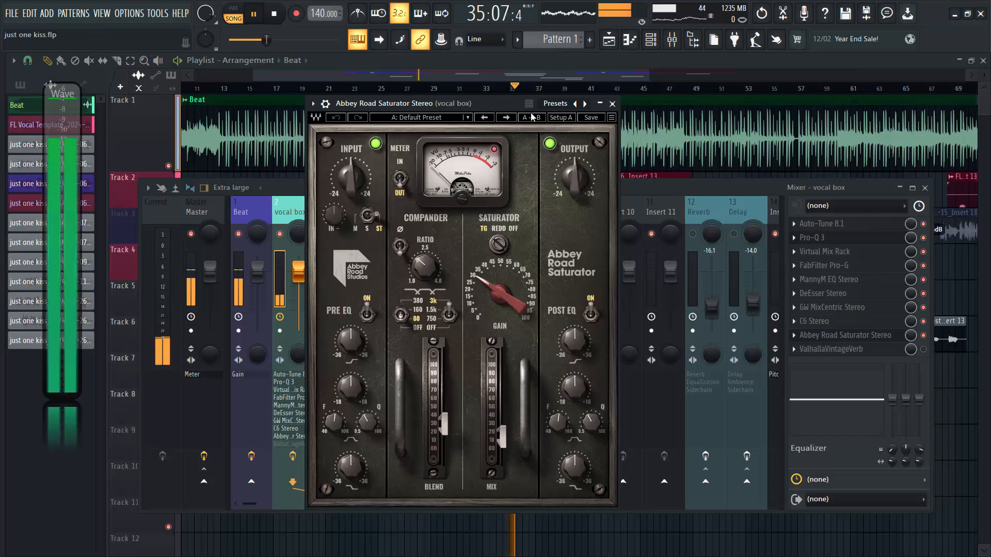
click(326, 105)
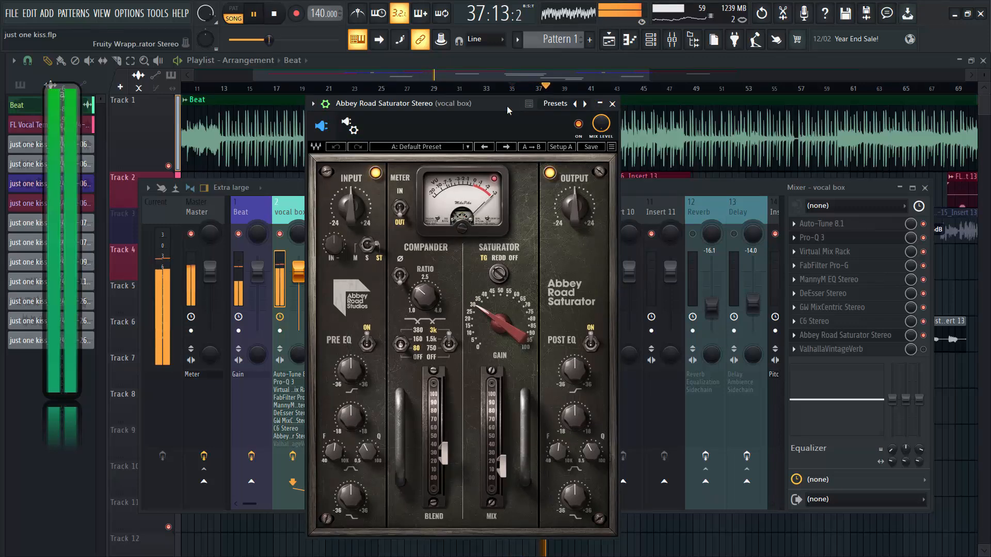
drag(490, 107, 502, 101)
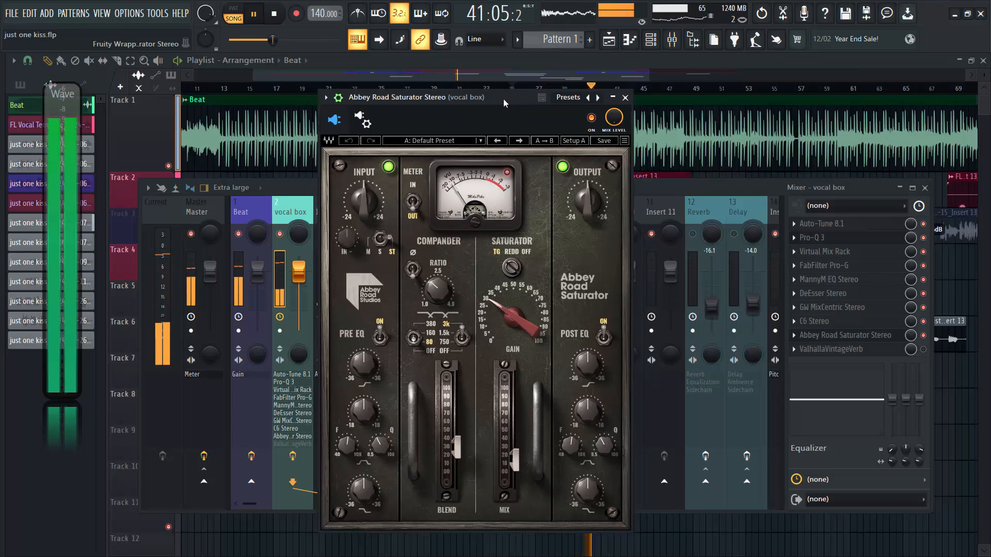
key(space)
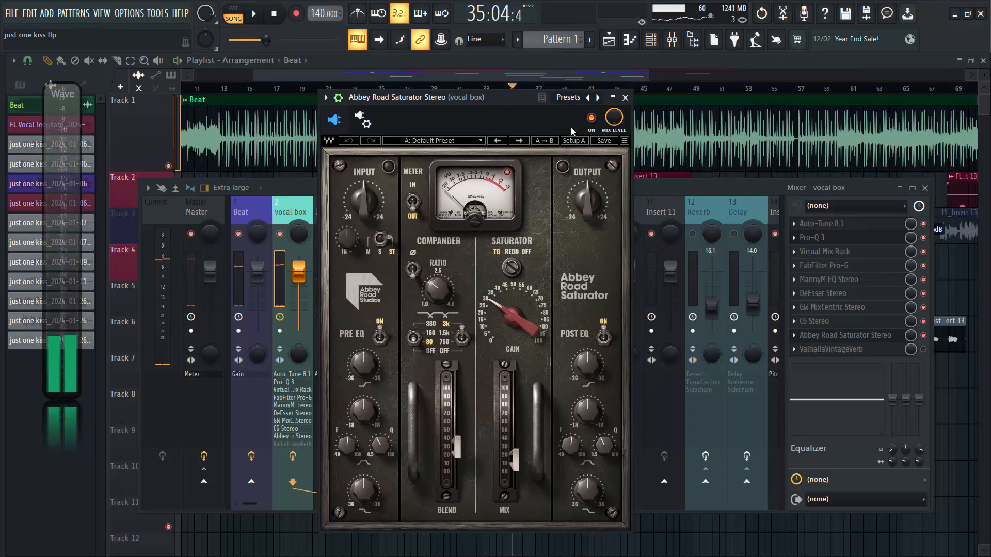
Compare the vocals with Abbey Road Saturator bypassed and re-enabled during playback, close the plugin, and stop playback.
click(591, 118)
key(space)
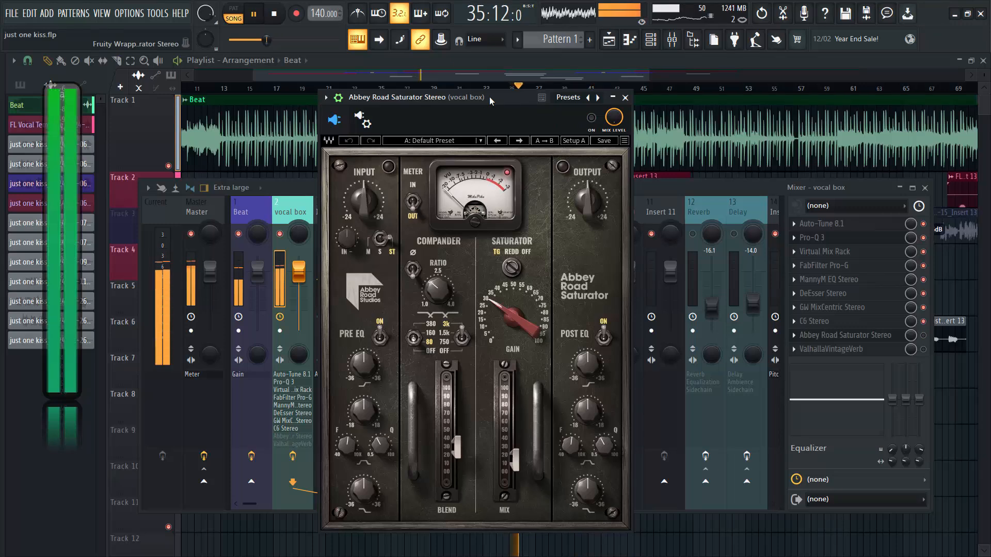
key(space)
click(592, 123)
key(space)
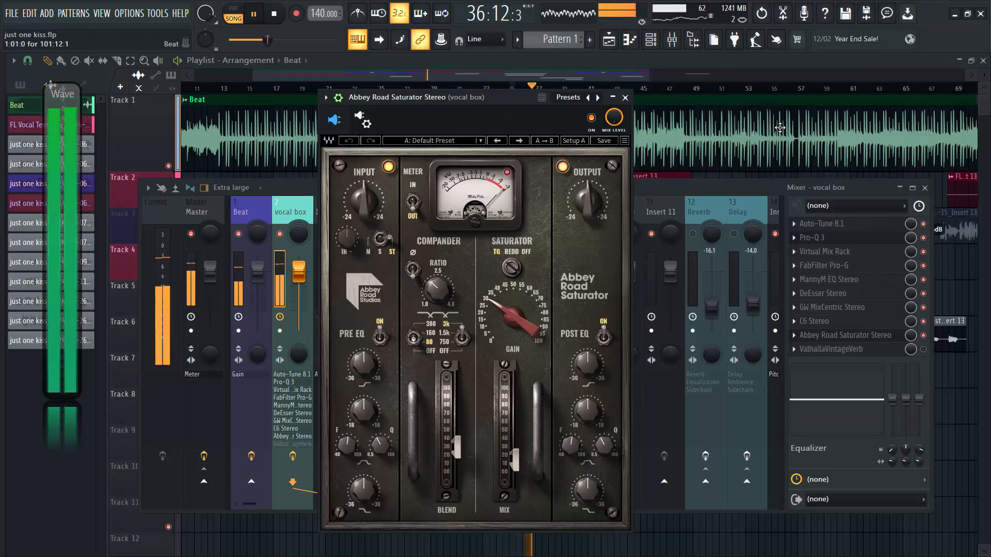
click(625, 97)
key(space)
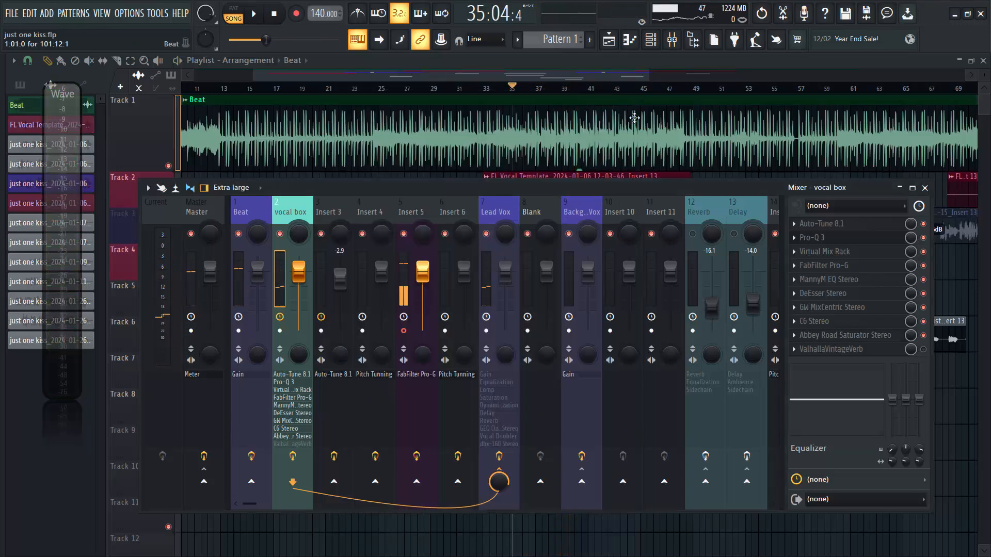
Enable and open ValhallaVintageVerb on the vocal box track, and choose Smooth Random as its reverb mode.
click(924, 350)
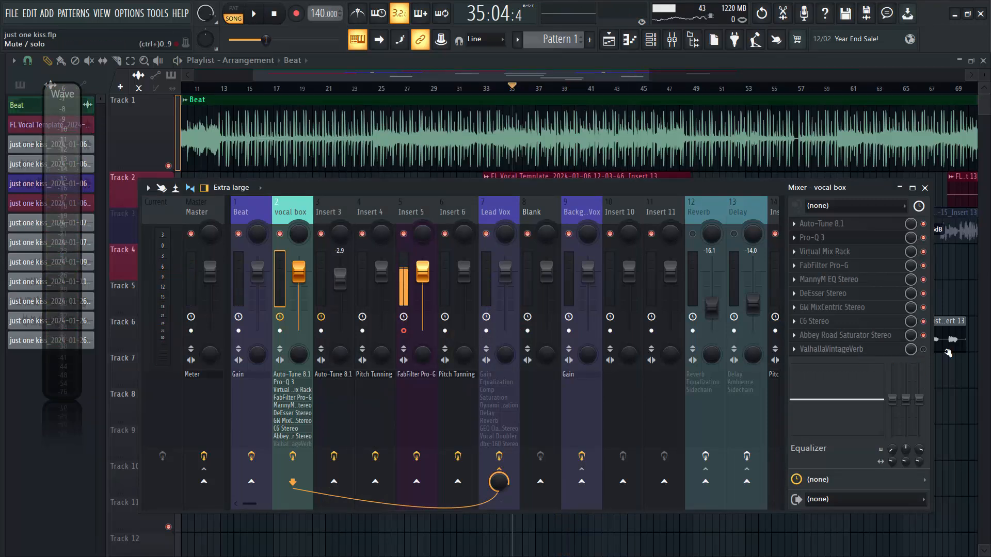
click(831, 349)
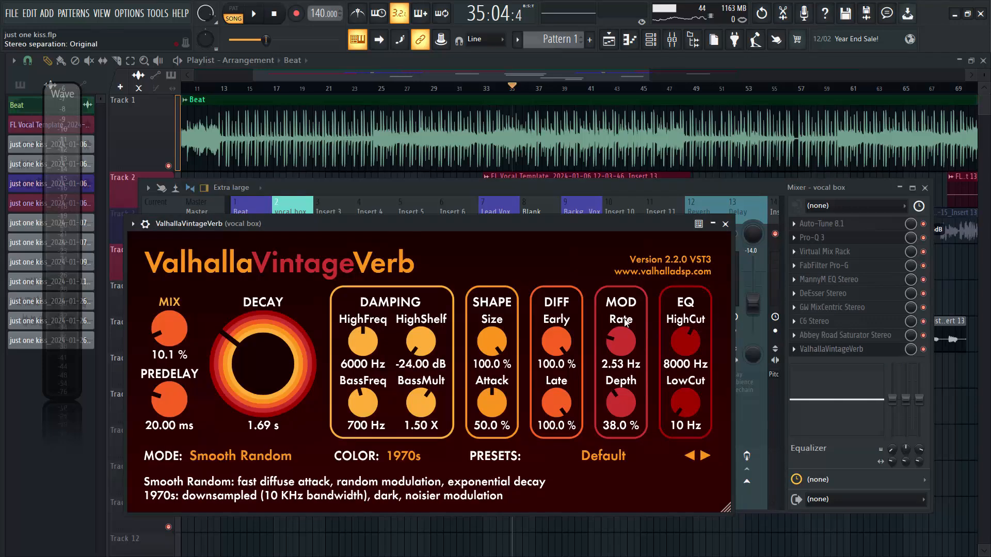
drag(497, 225, 581, 196)
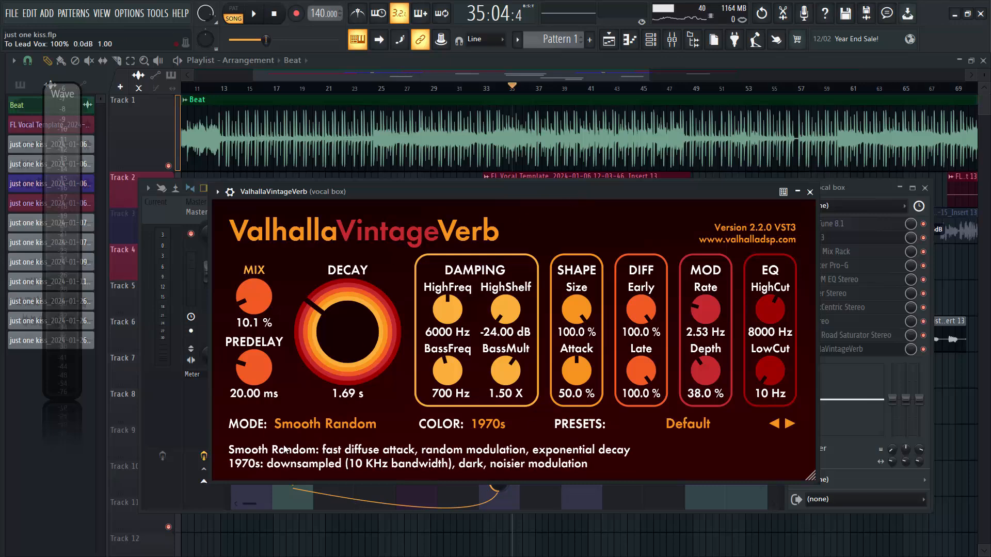
click(281, 424)
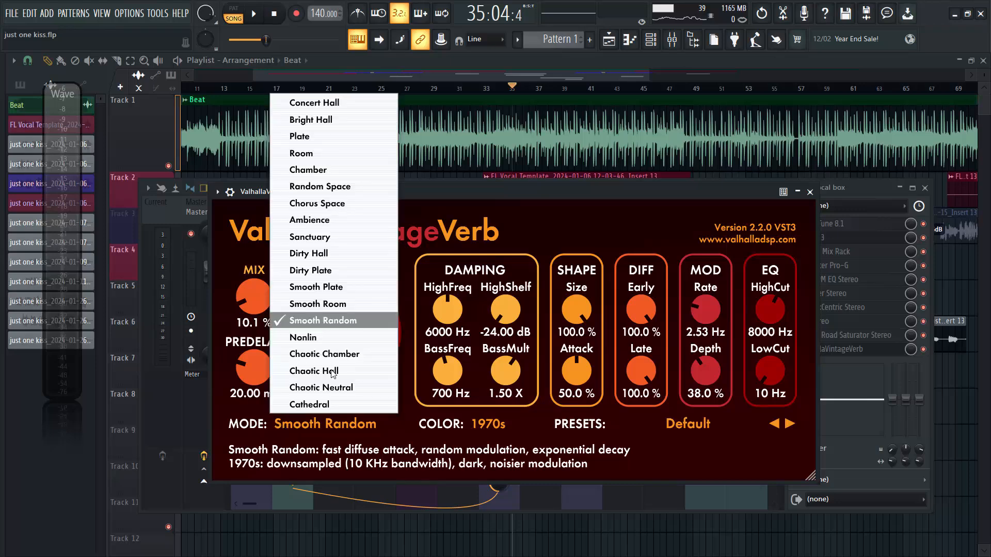
click(351, 317)
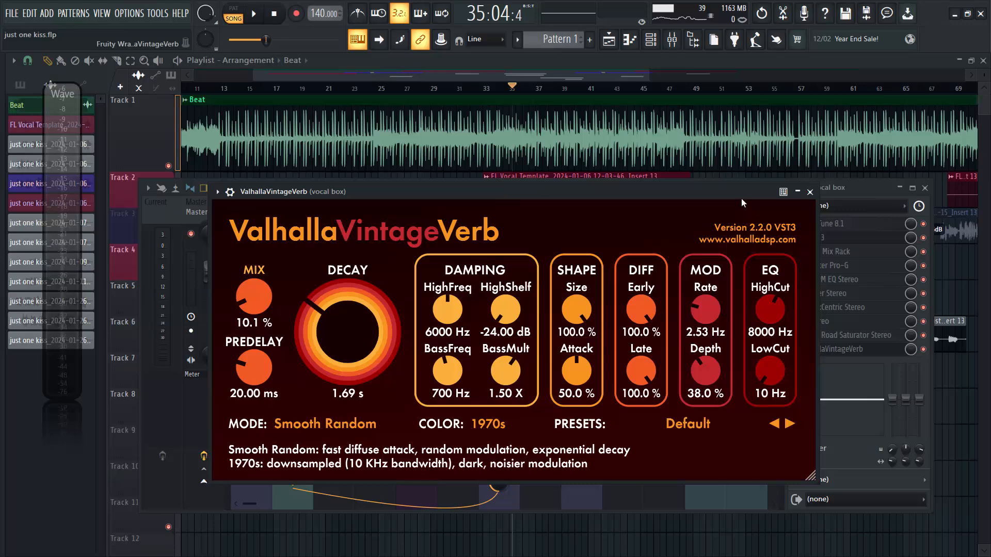
Set the ValhallaVintageVerb decay to 0.96 s while the vocals play, save the project, and close the plugin.
key(space)
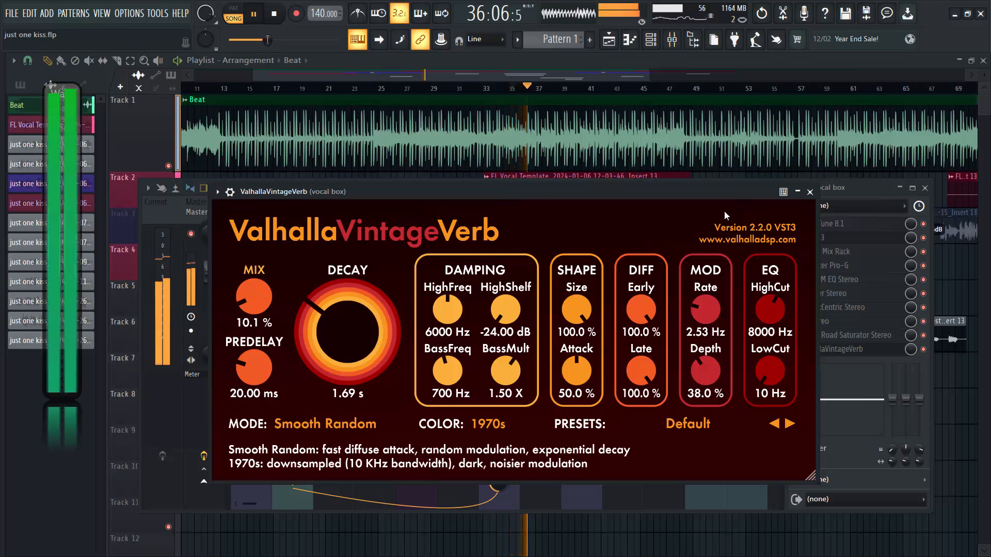
drag(352, 343, 346, 349)
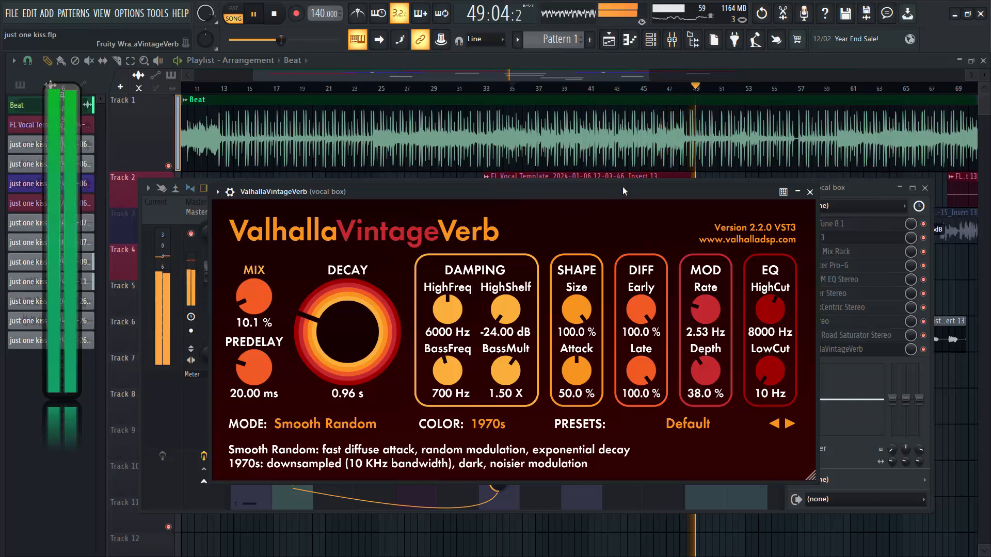
key(ctrl+s)
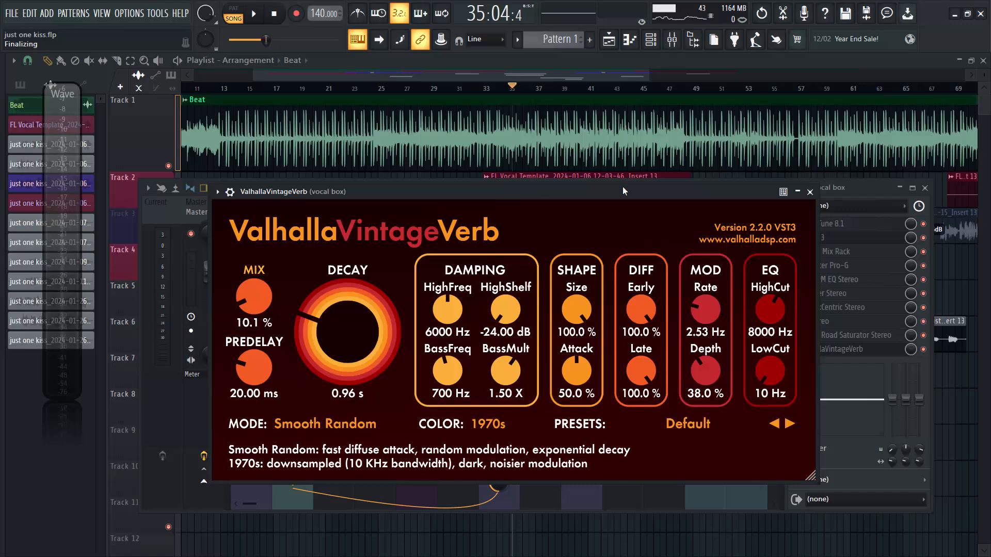
click(809, 191)
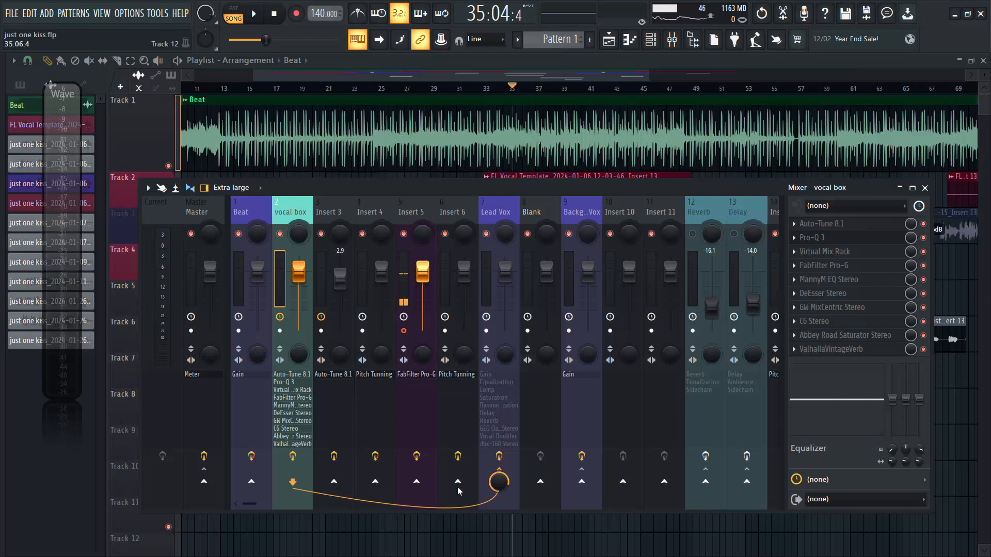
Compare the effect chains of the vocal box and Lead Vox mixer tracks, leaving Lead Vox selected.
click(494, 209)
click(297, 212)
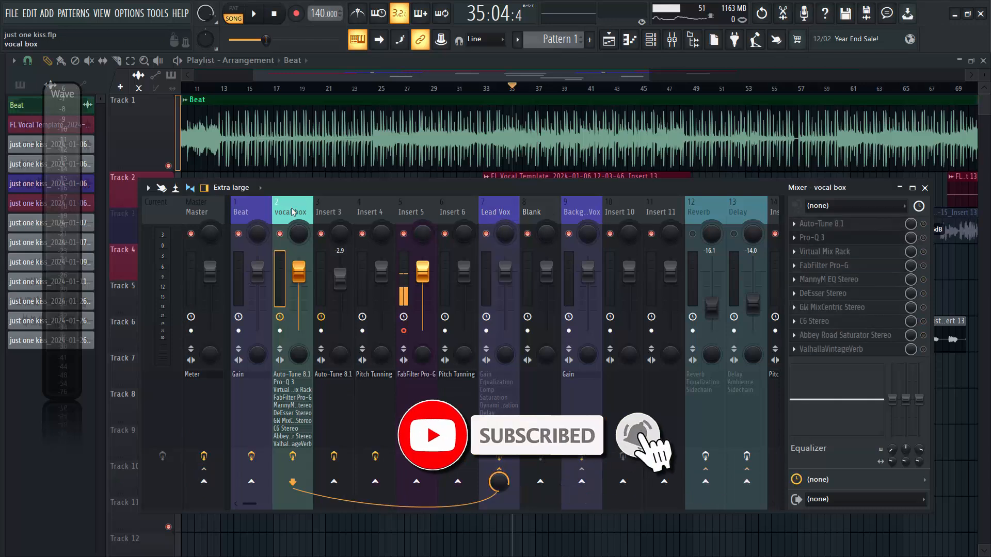
click(498, 213)
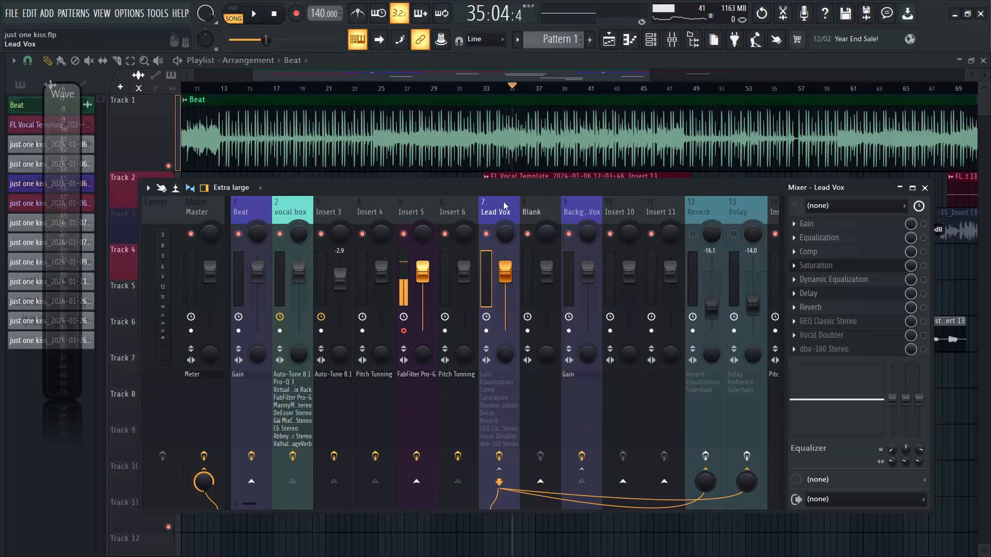
click(287, 216)
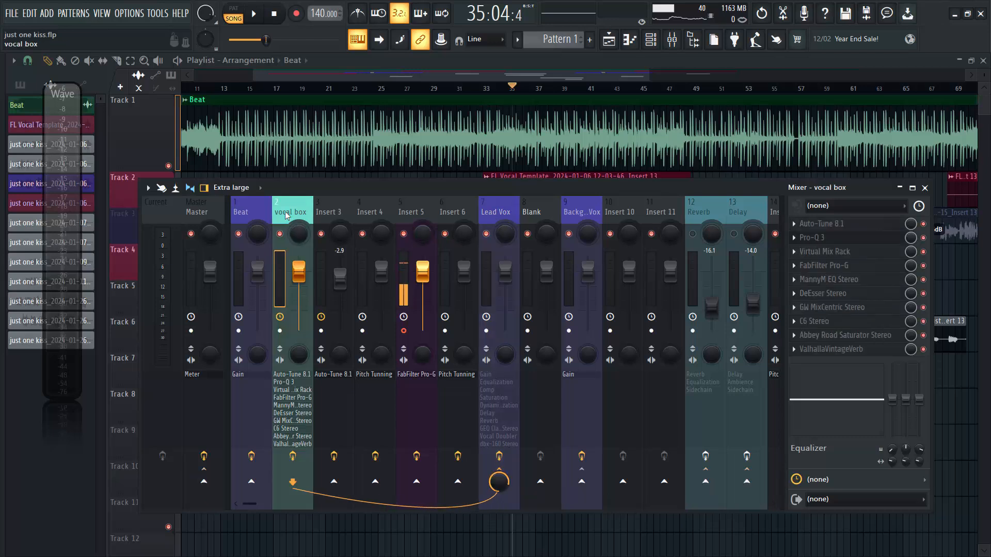
click(506, 214)
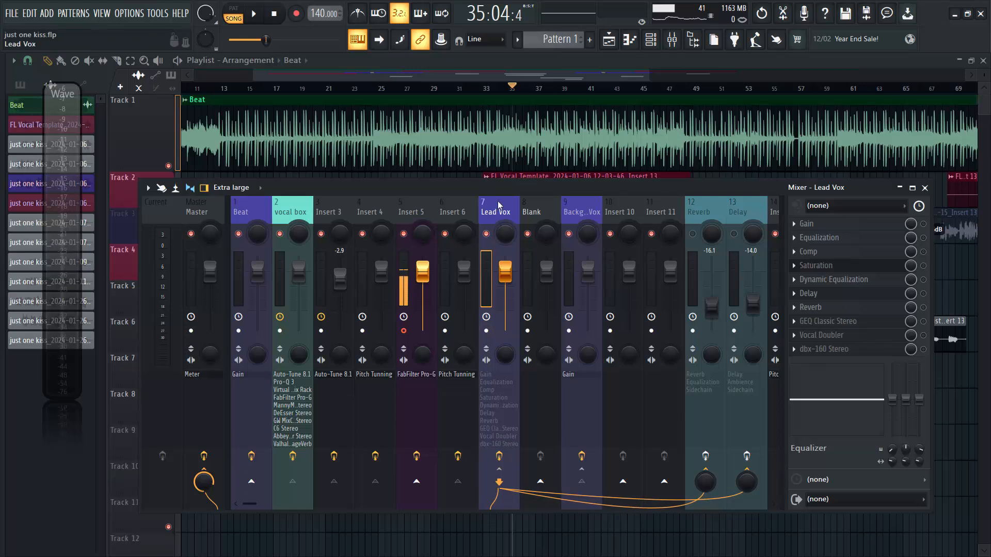
Enable all effects on the Lead Vox track, from Gain through dbx-160 Stereo.
click(924, 224)
click(924, 252)
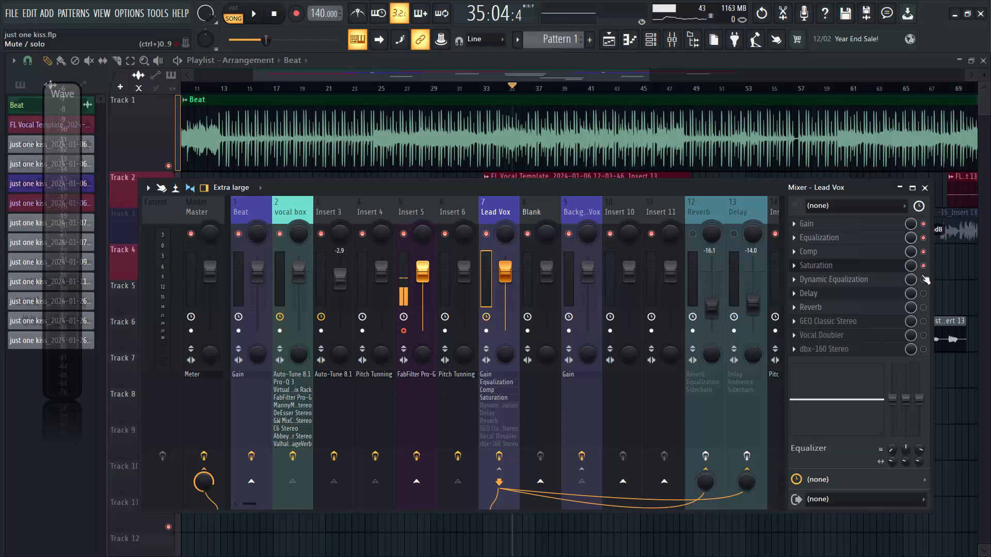
click(923, 321)
click(924, 334)
click(923, 349)
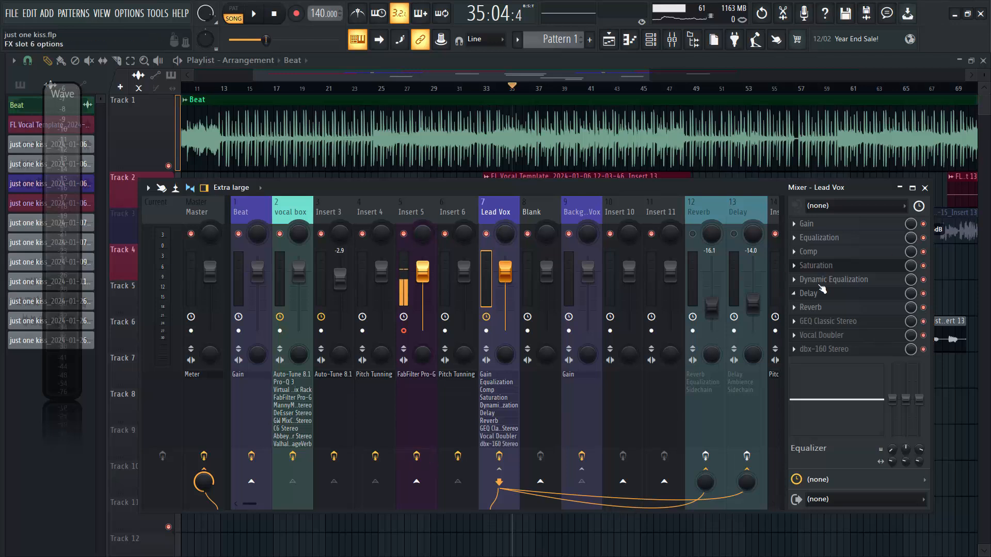
Open the Gain plugin on Lead Vox, examine its balance and volume settings, and close it.
click(818, 228)
drag(171, 223, 467, 197)
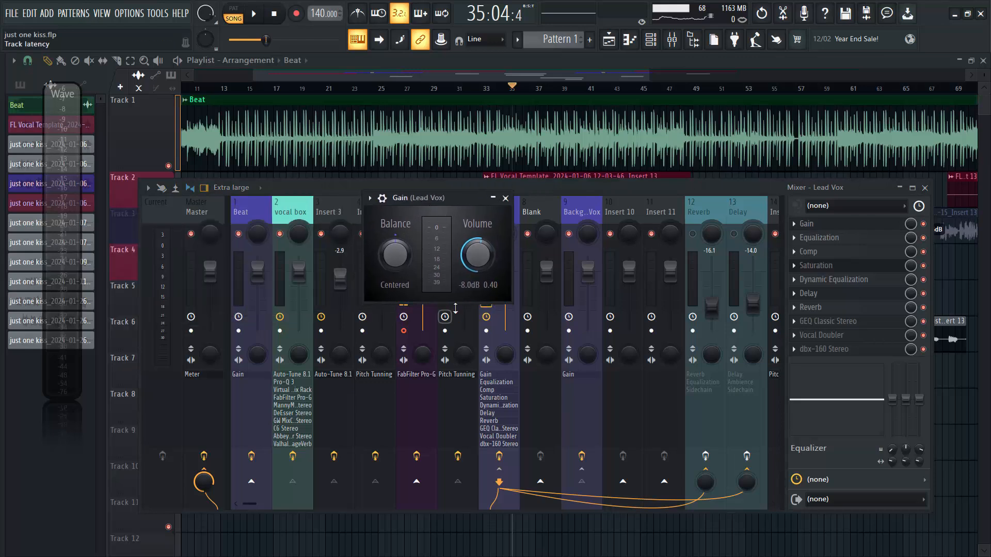
click(506, 198)
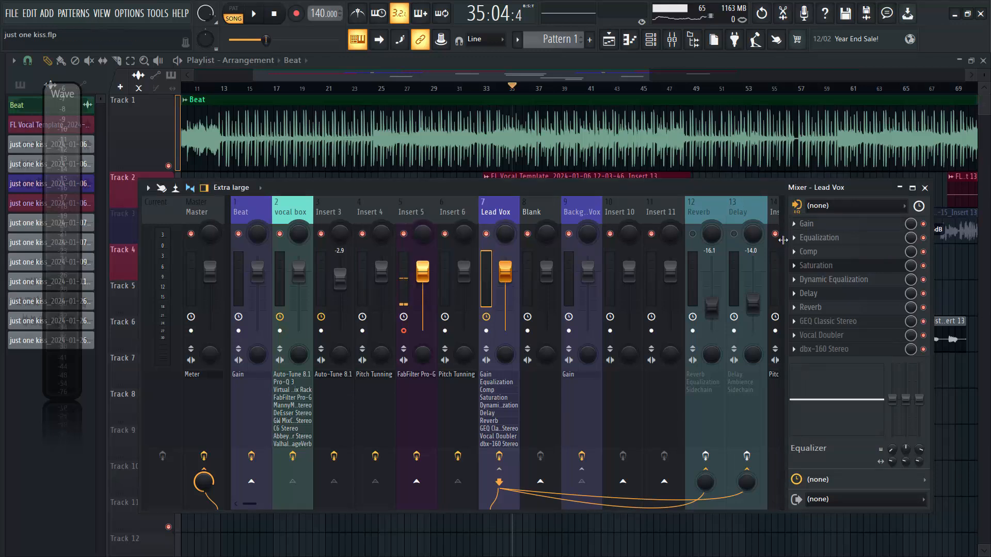
Disable every Lead Vox effect from dbx-160 Stereo back through Equalization, keeping only Gain enabled.
click(923, 349)
click(923, 335)
click(923, 322)
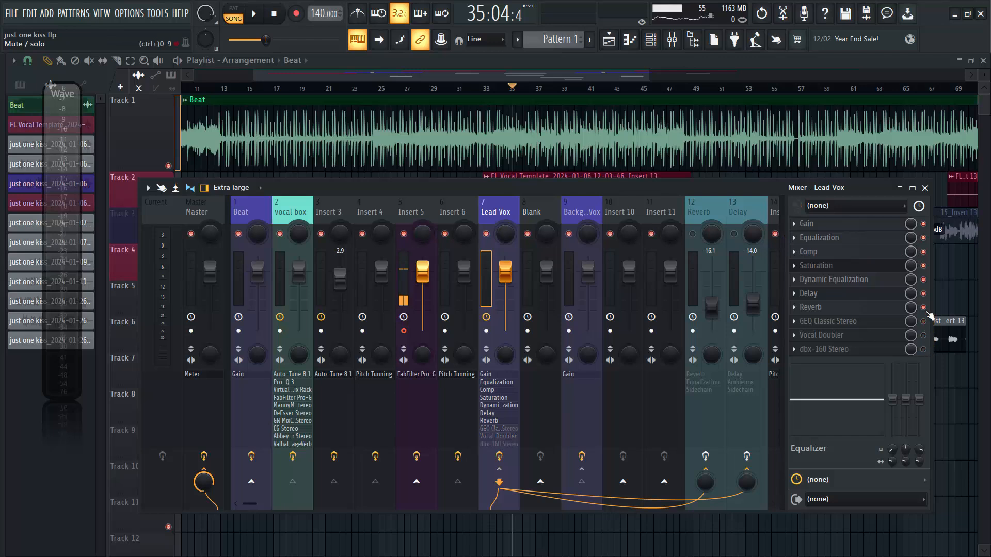
click(923, 266)
click(923, 252)
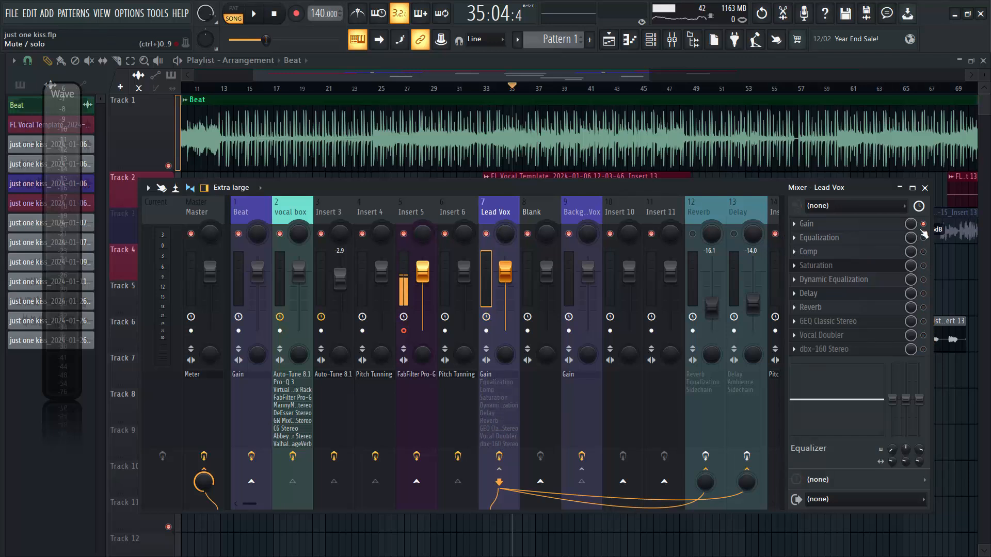
Open the Lead Vox Equalization in a reduced window over the mixer, examine its curve, and close it.
click(835, 238)
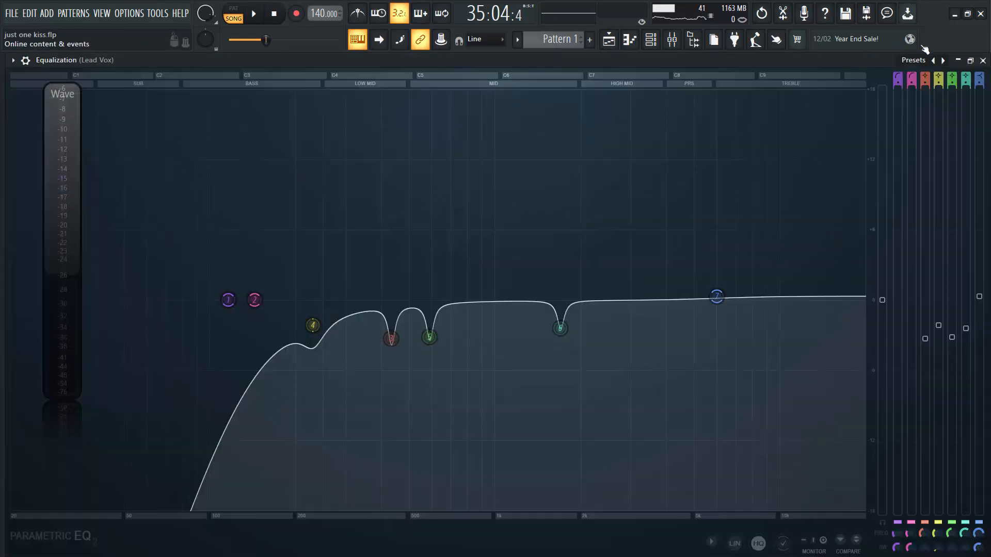
click(970, 61)
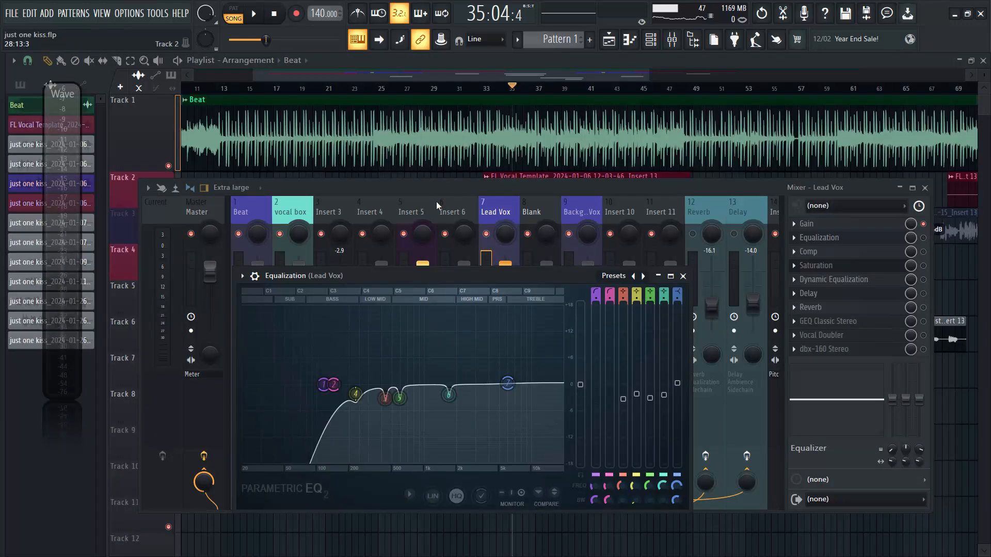
drag(429, 281, 439, 203)
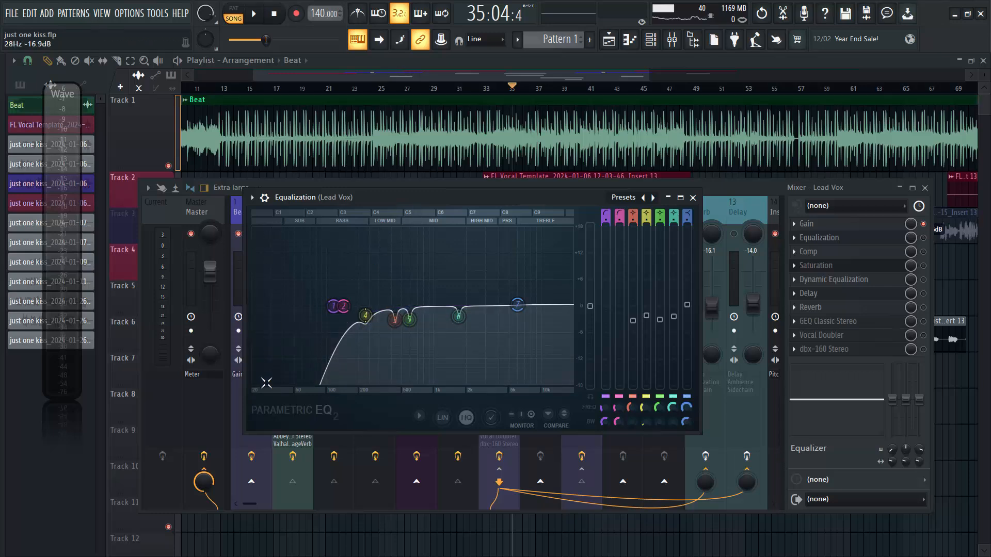
click(694, 198)
Start playback, enable Equalization on Lead Vox, watch its spectrum while the vocals play, and close the plugin.
key(space)
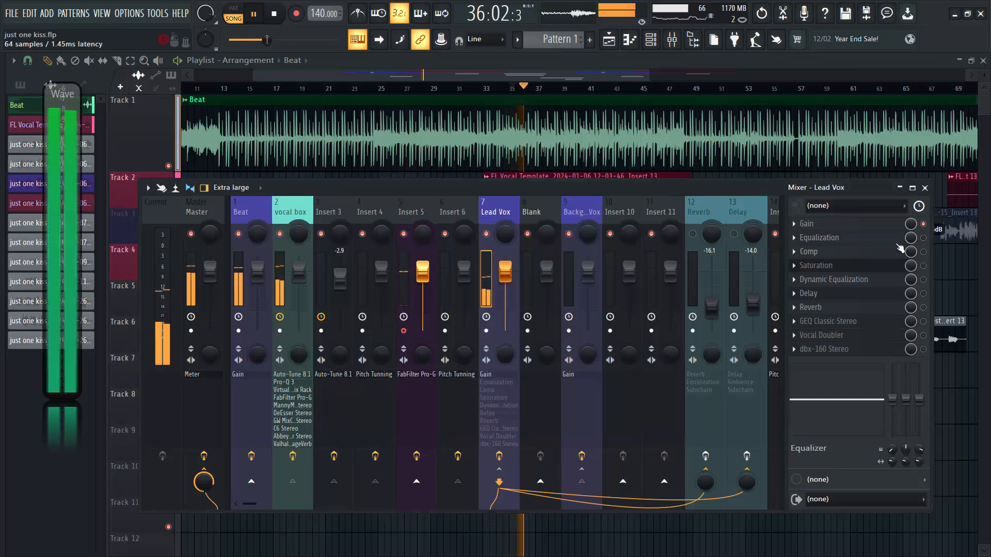
click(816, 240)
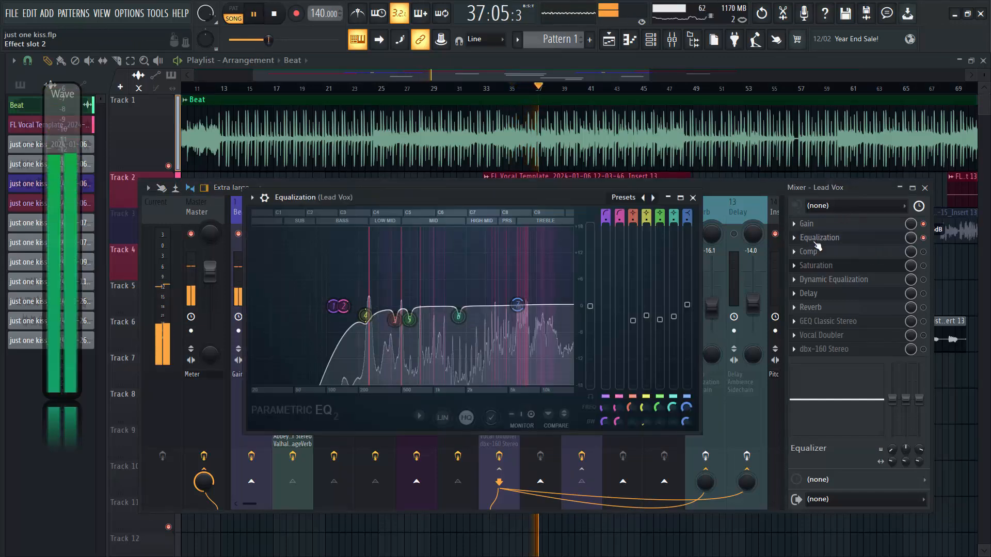
drag(529, 199, 551, 192)
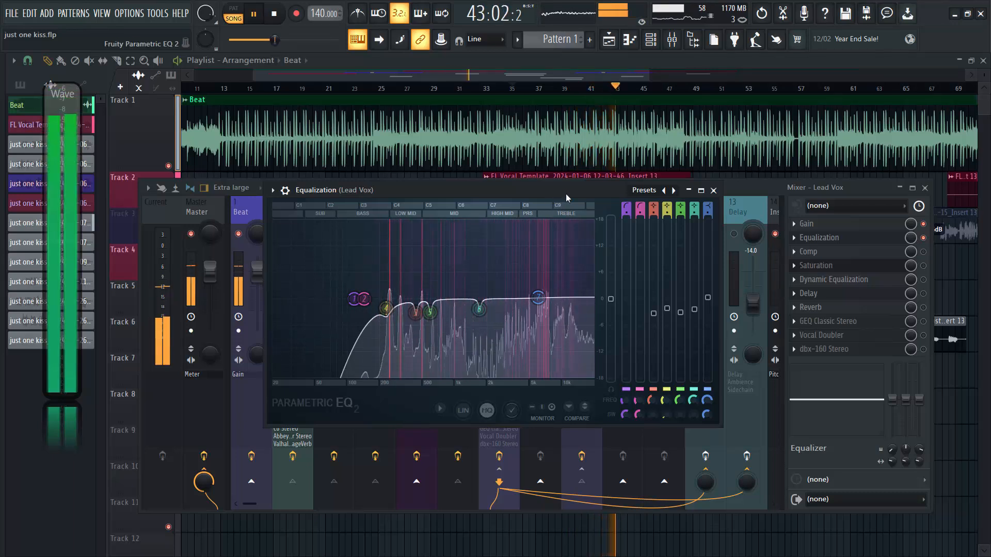
drag(559, 195, 596, 196)
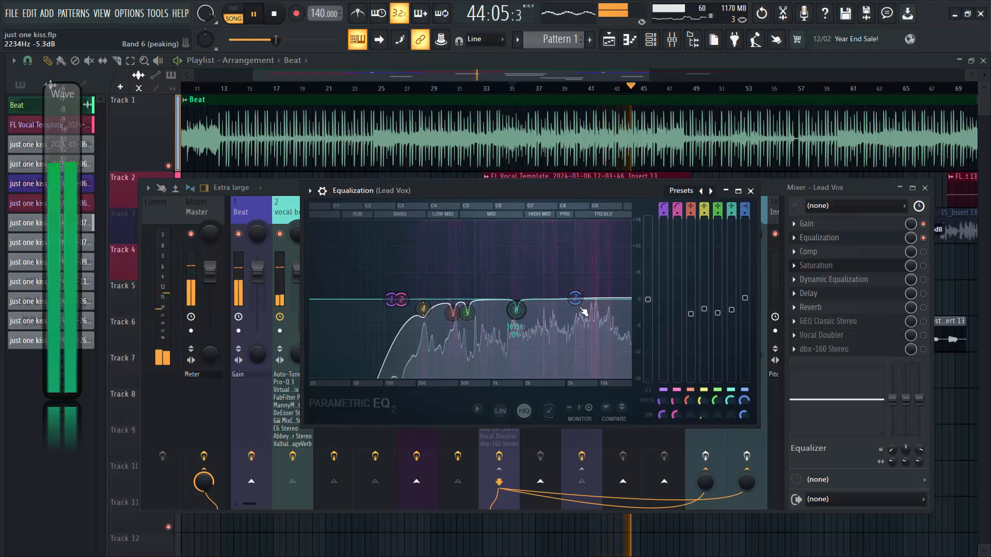
click(755, 194)
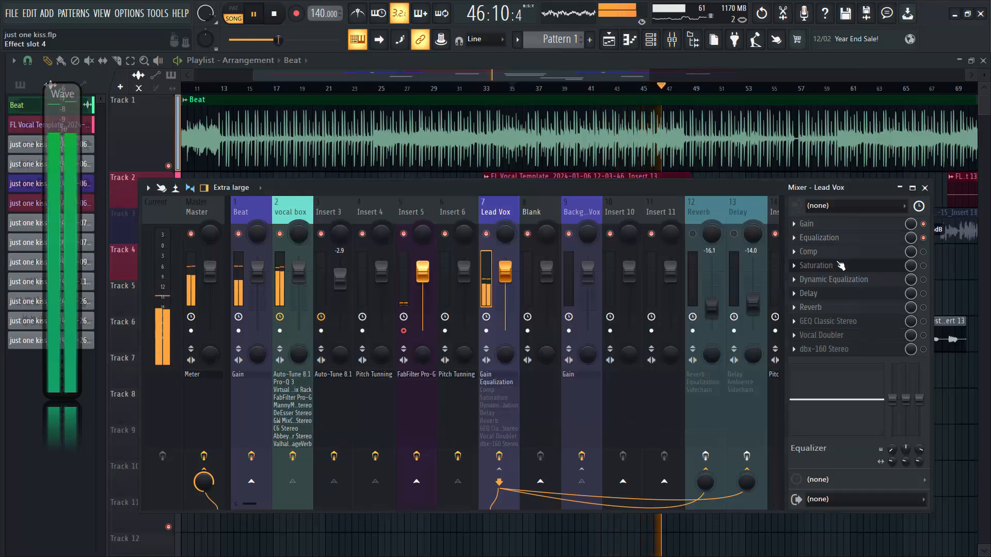
Enable Comp on the Lead Vox track, stop playback, examine the compressor's settings, and close it.
click(923, 252)
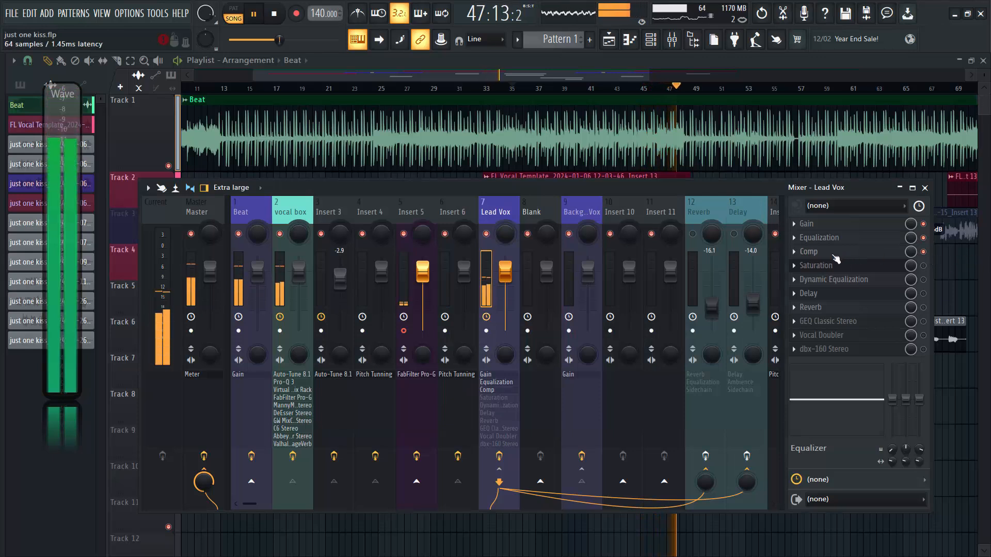
click(837, 254)
key(space)
drag(546, 506, 444, 190)
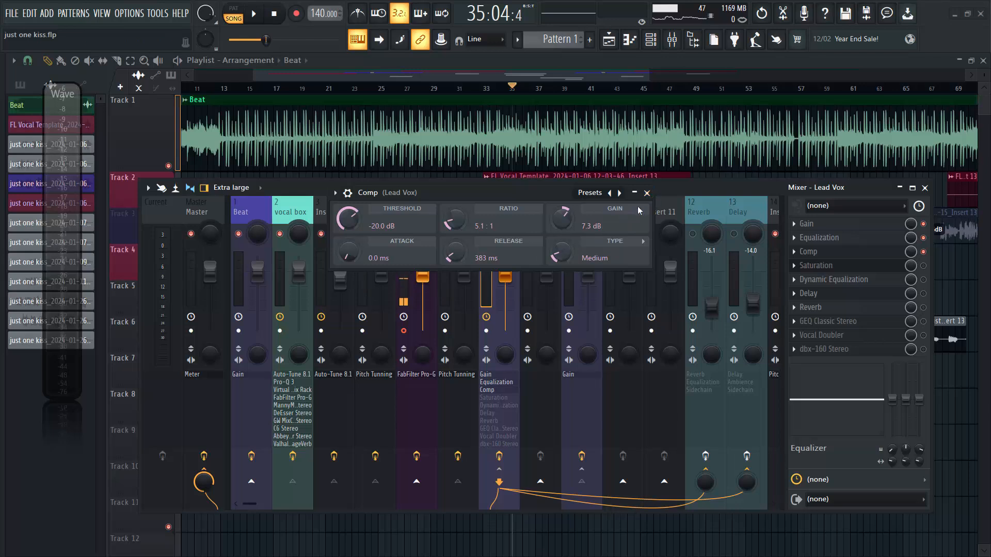
click(646, 193)
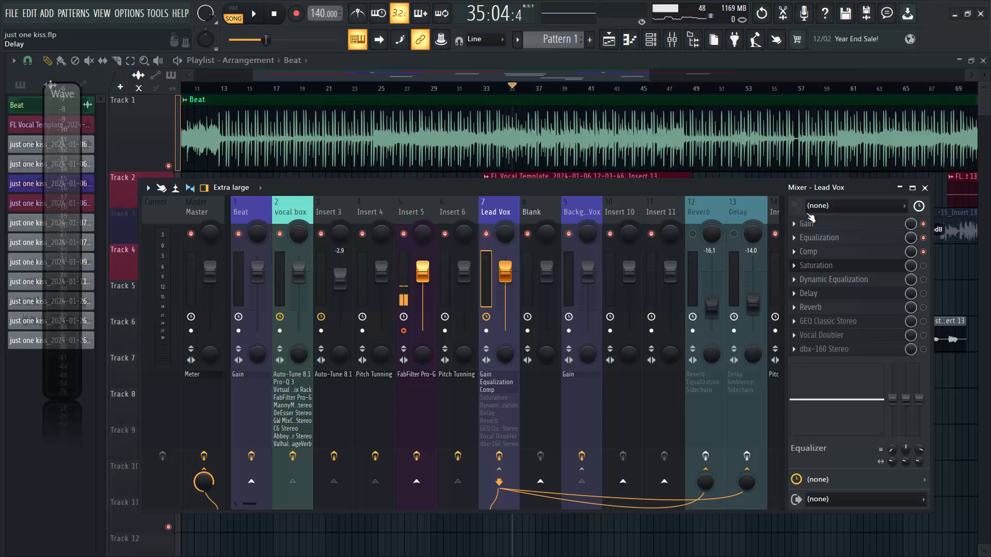
Enable Saturation on the Lead Vox track and open it over the upper part of the mixer.
click(923, 266)
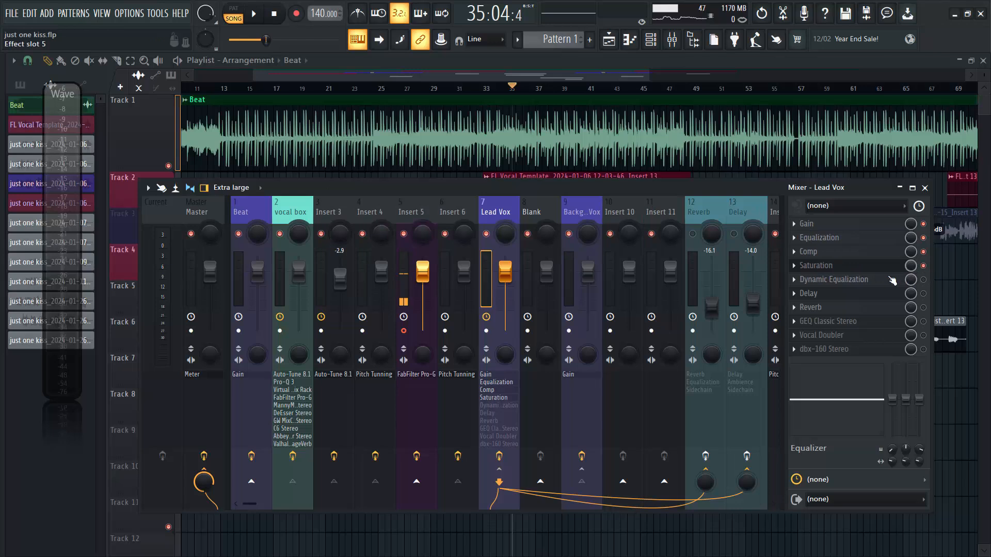
click(844, 269)
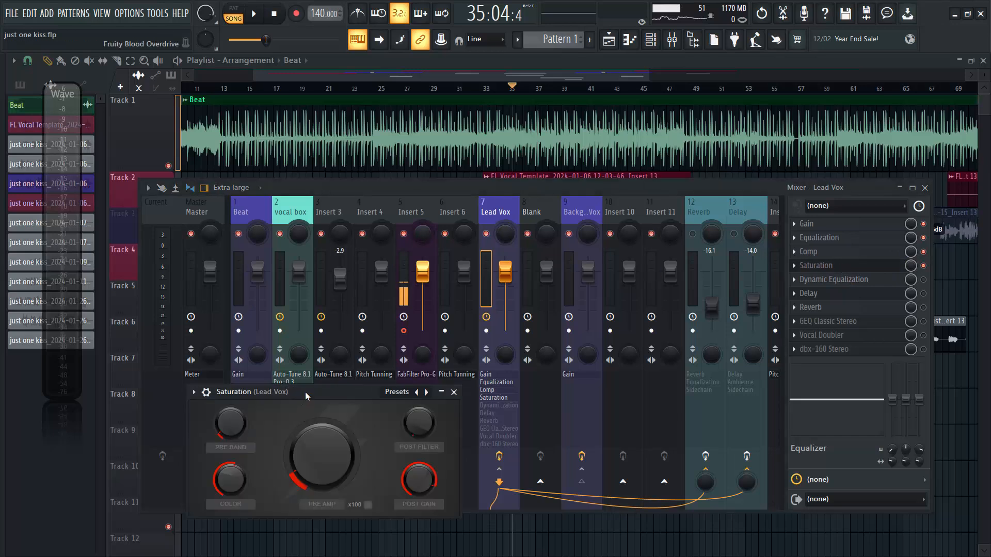
drag(305, 392, 428, 251)
drag(448, 216, 472, 191)
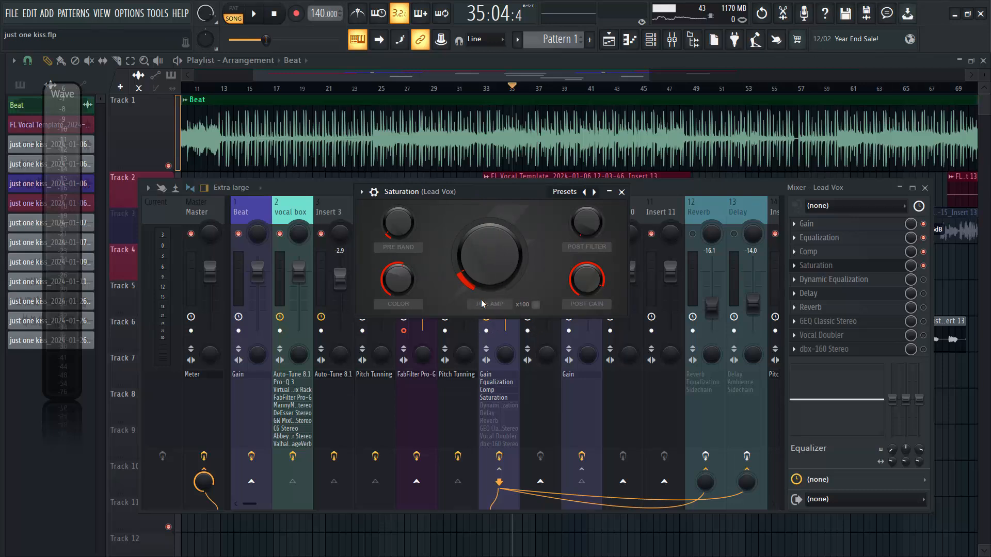
Close Saturation, enable Dynamic Equalization on Lead Vox, audition it in a window over the middle of the mixer, and close it.
click(621, 192)
key(space)
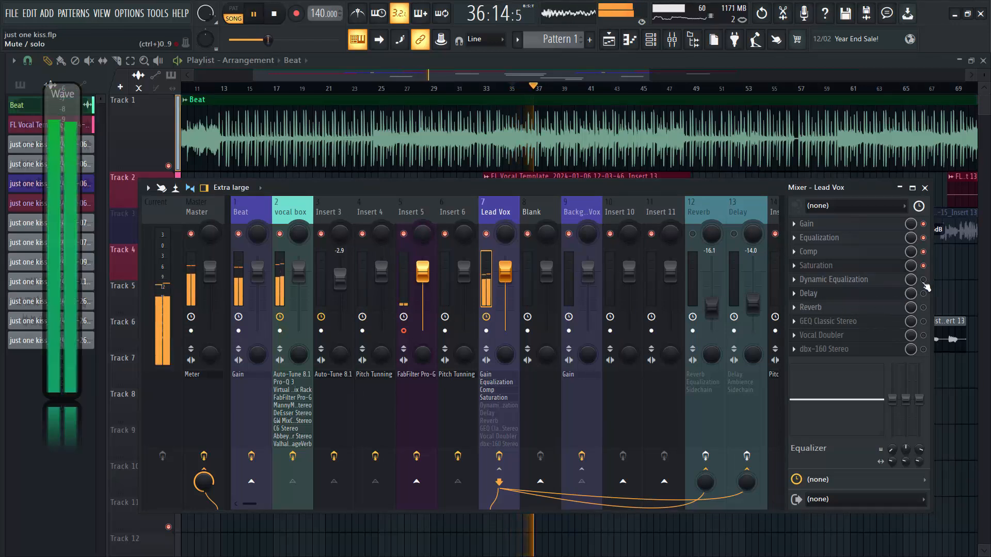
click(875, 282)
drag(373, 190, 485, 210)
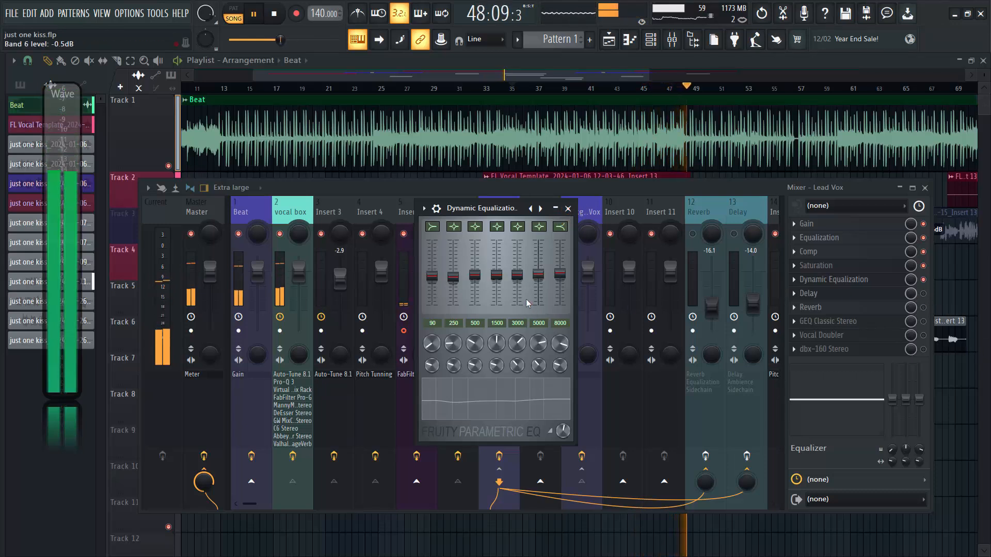
key(space)
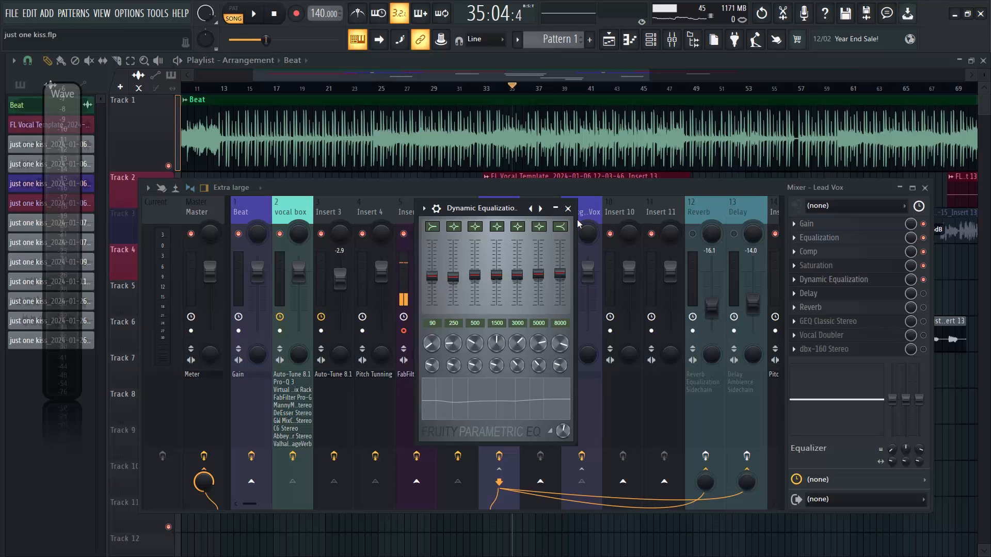
key(space)
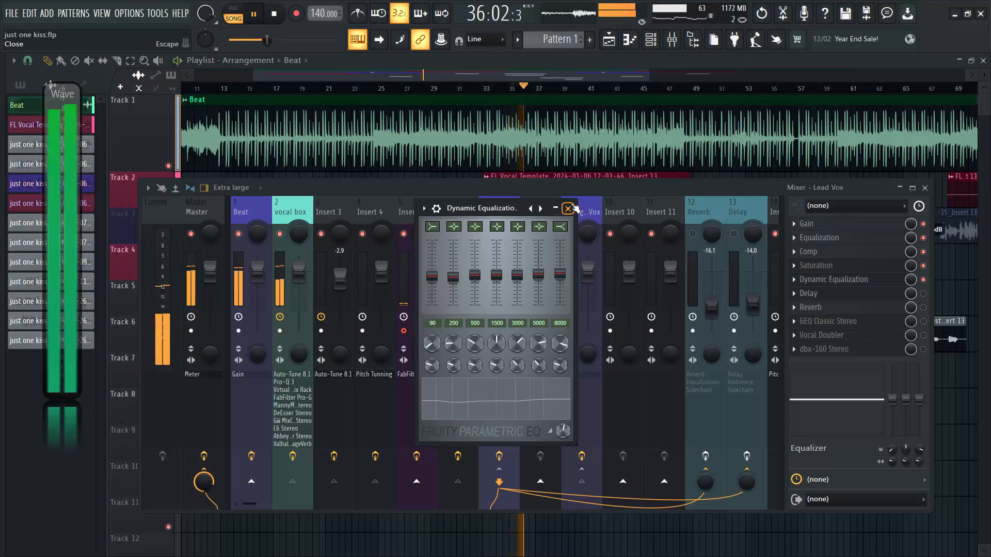
click(569, 209)
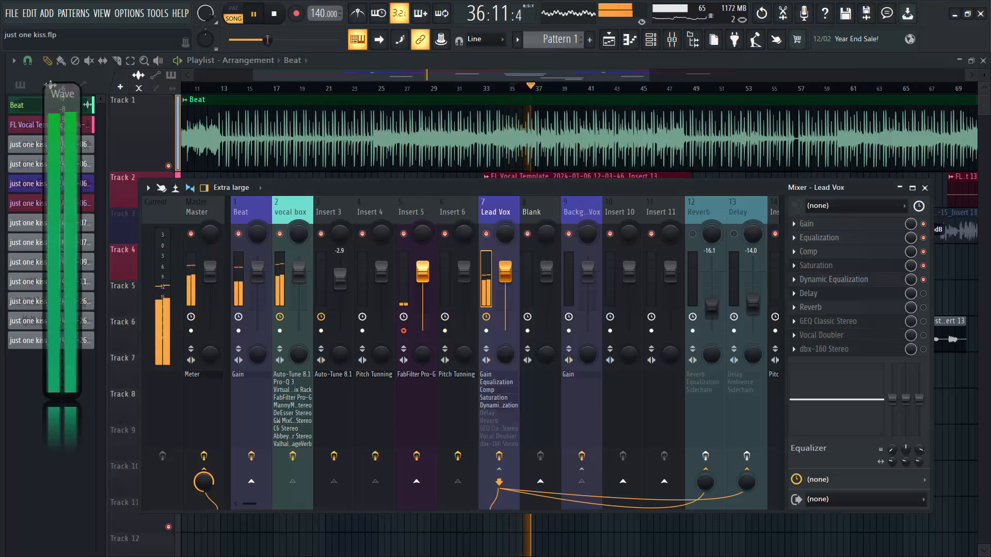
Enable Delay and Reverb on the Lead Vox track, stop playback, and view the Reverb send's settings before closing it.
click(924, 293)
click(924, 307)
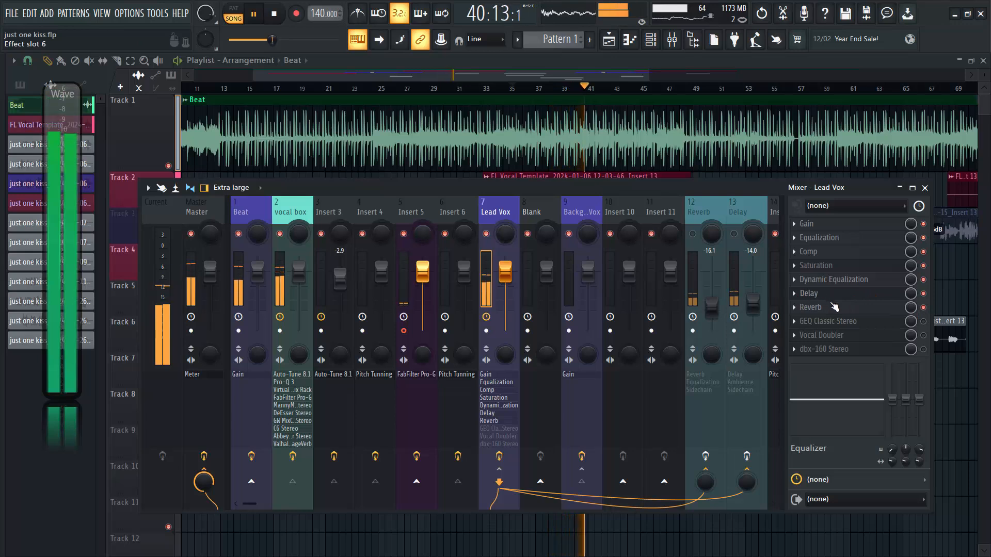
key(space)
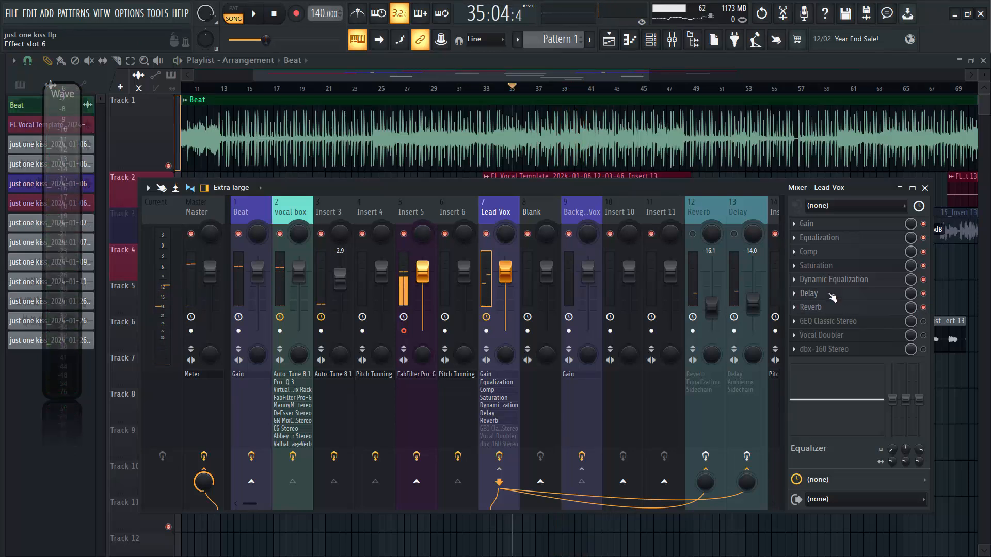
click(825, 307)
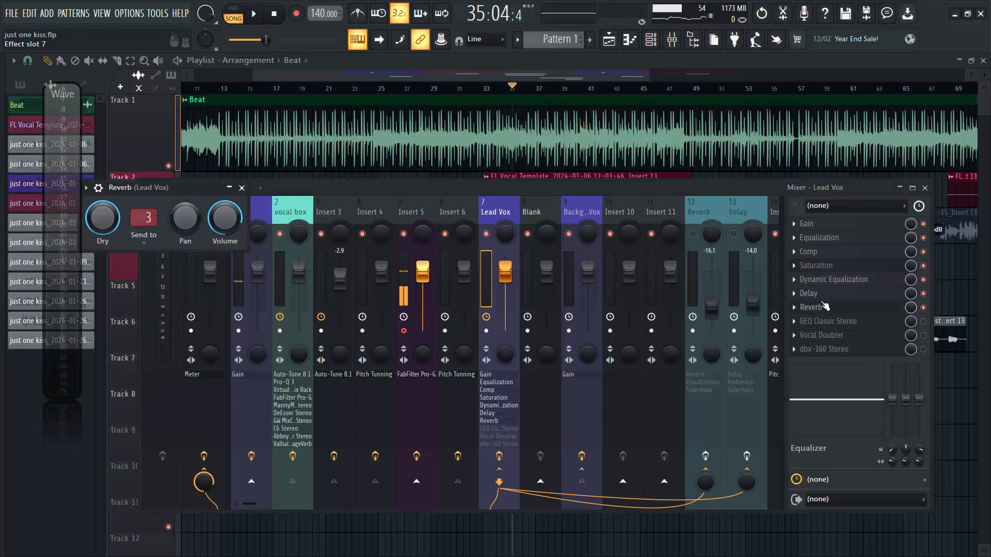
click(242, 188)
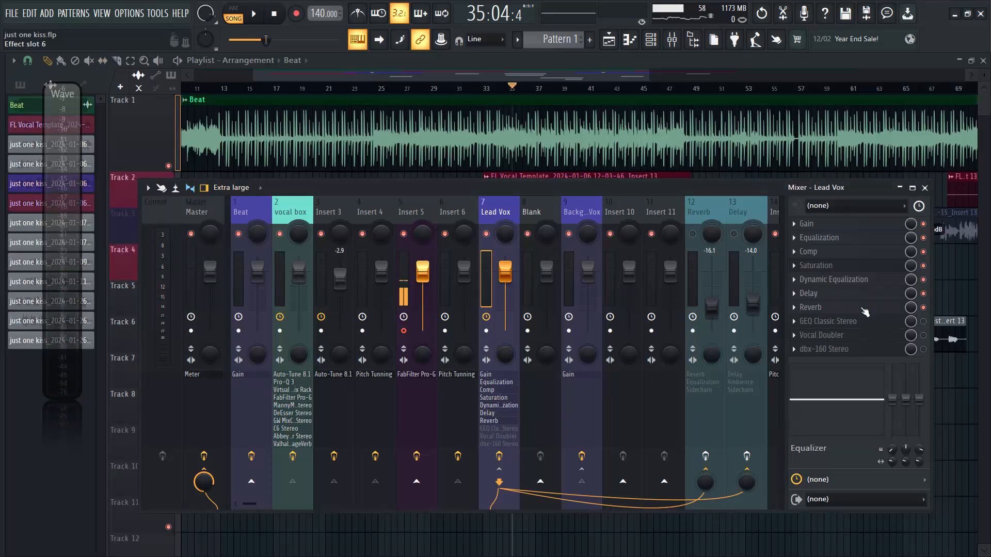
Enable GEQ Classic Stereo on Lead Vox, examine its curve with the vocals playing, close it, and stop playback.
click(836, 324)
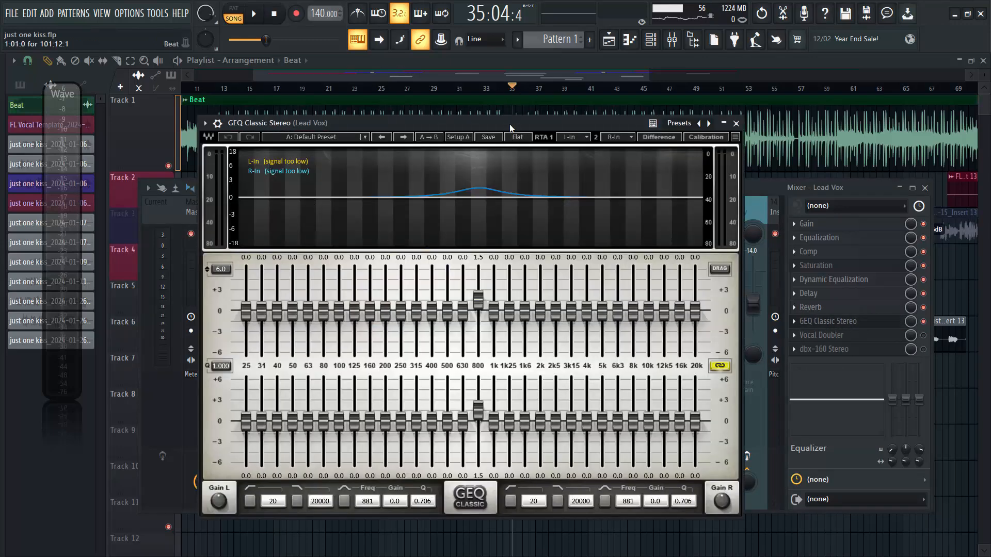
drag(509, 125, 509, 116)
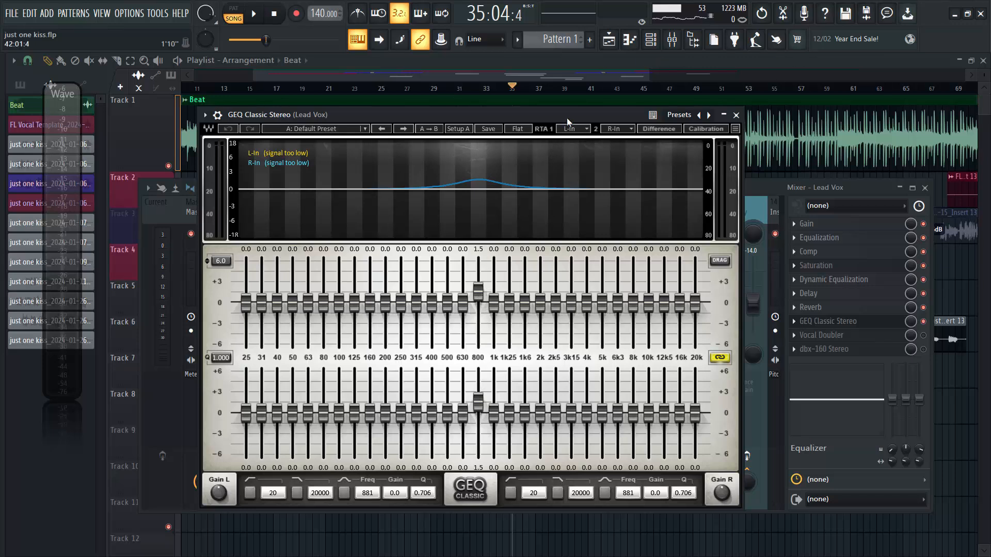
key(space)
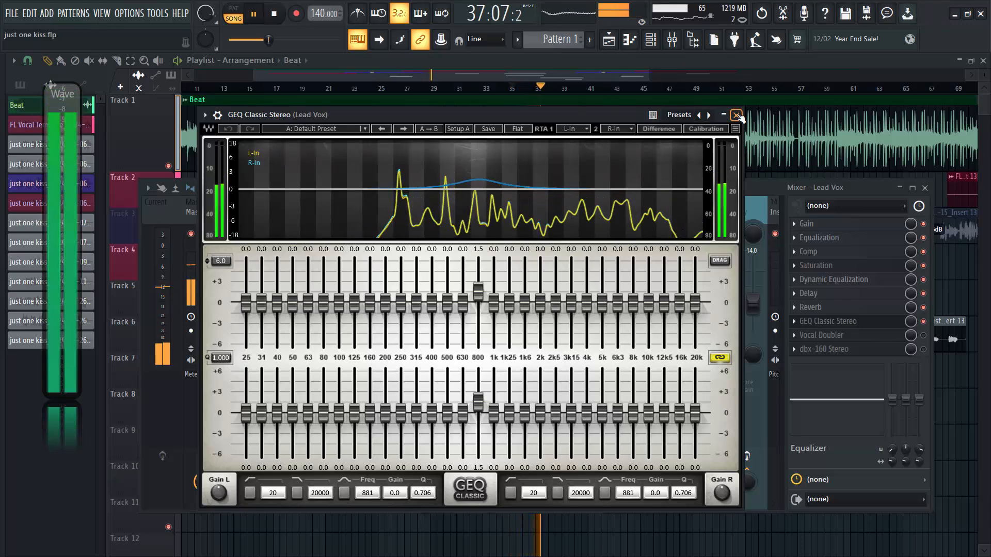
click(736, 114)
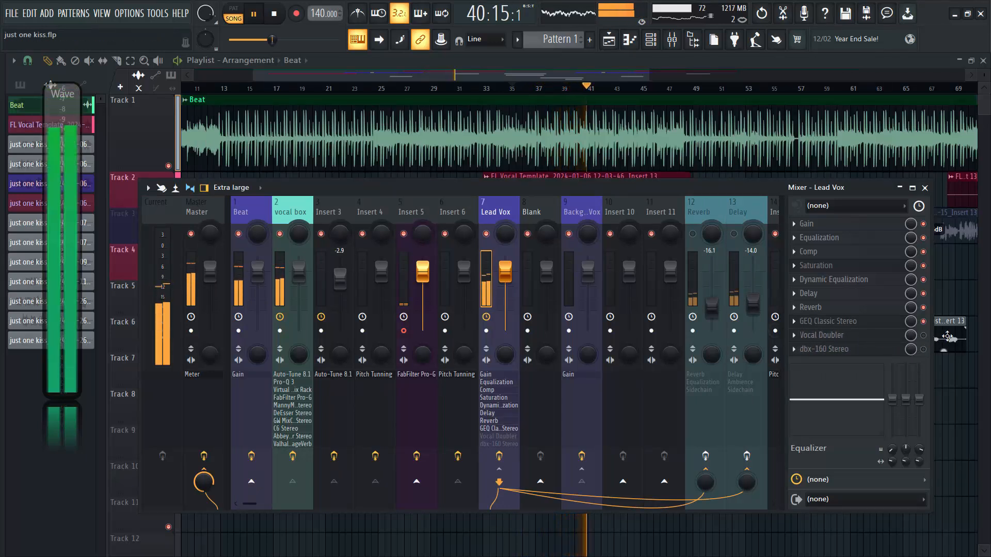
key(space)
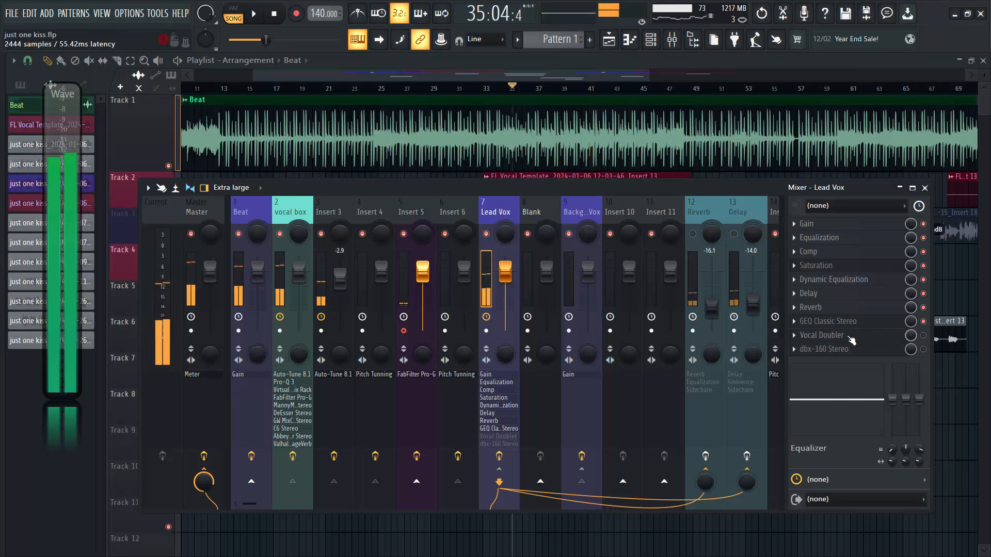
Enable Vocal Doubler on Lead Vox, audition it with its settings open, close it, and stop playback.
click(924, 336)
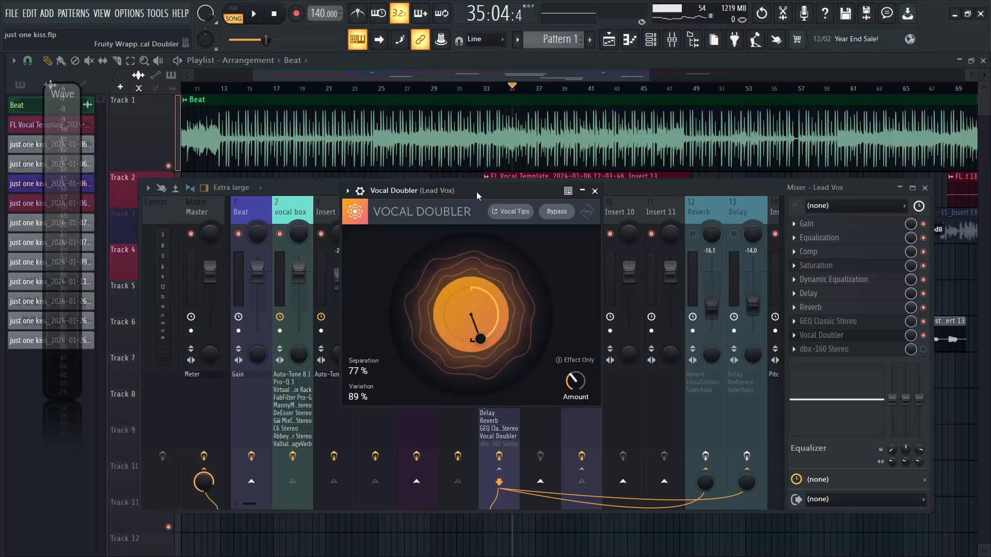
key(space)
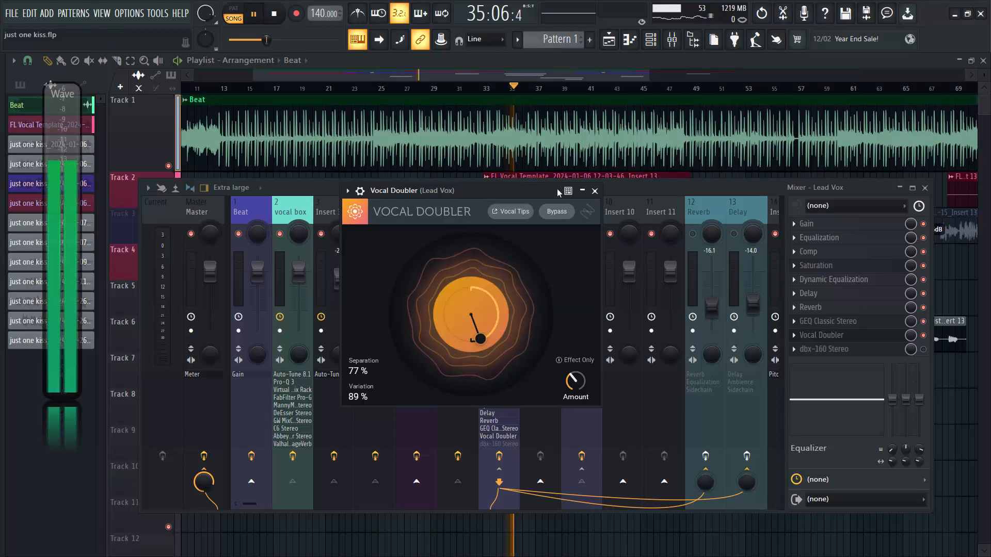
click(595, 191)
key(space)
Try dbx-160 Stereo on Lead Vox by examining its settings and auditioning it, and disable it again.
click(847, 350)
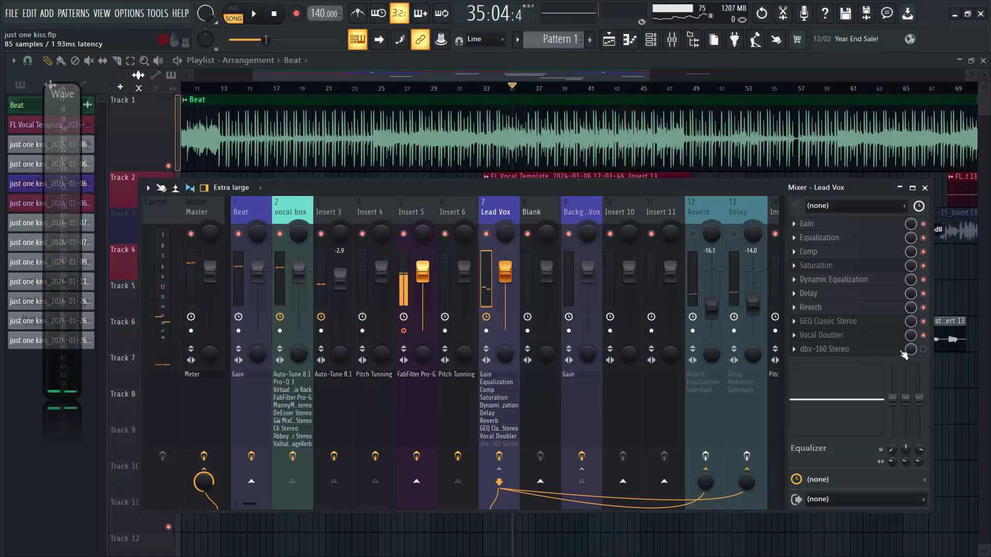
double_click(394, 132)
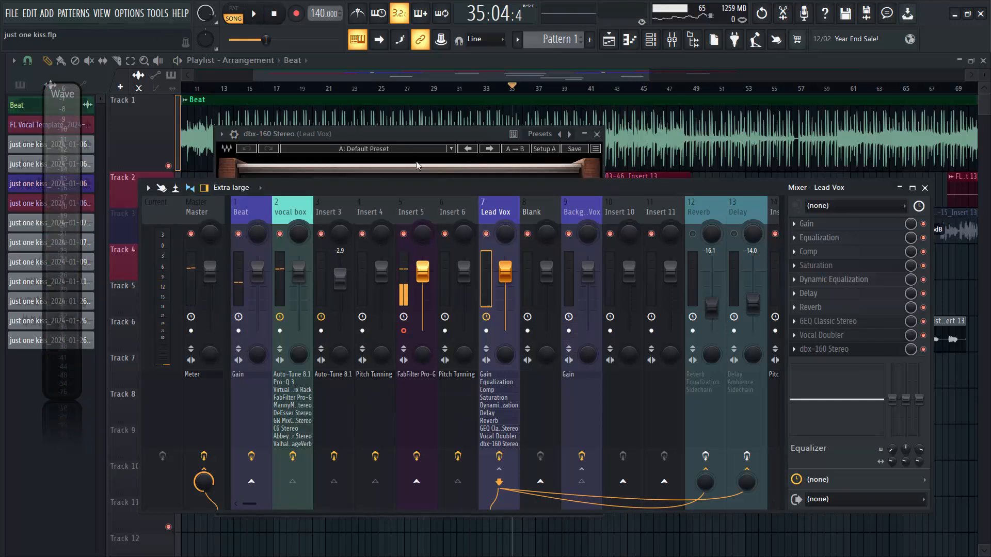
double_click(394, 132)
drag(394, 132, 476, 117)
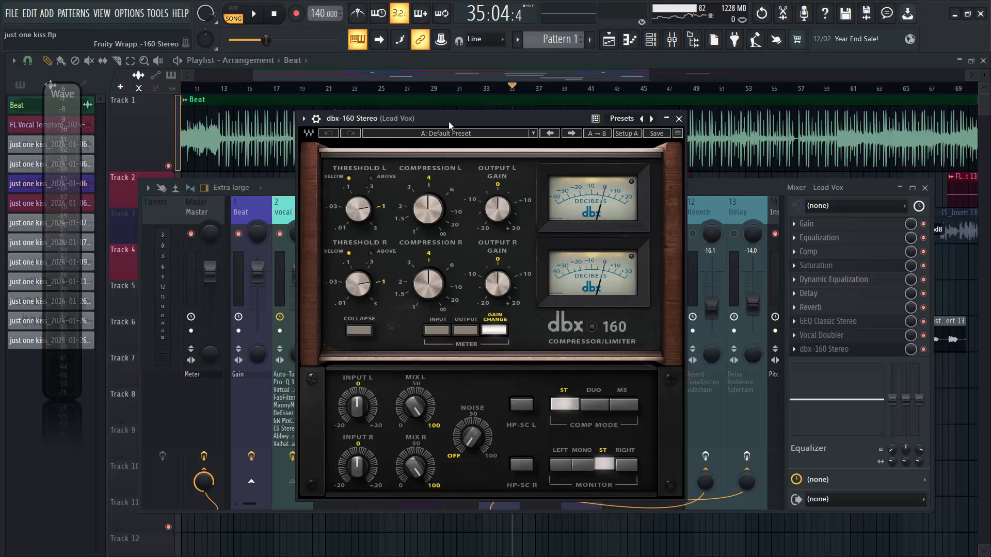
key(space)
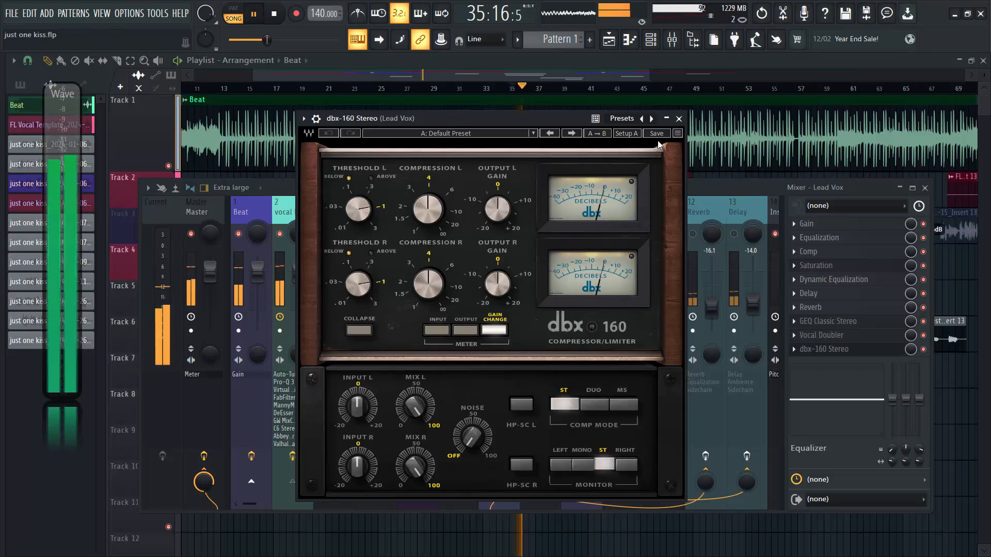
click(679, 118)
key(space)
click(924, 350)
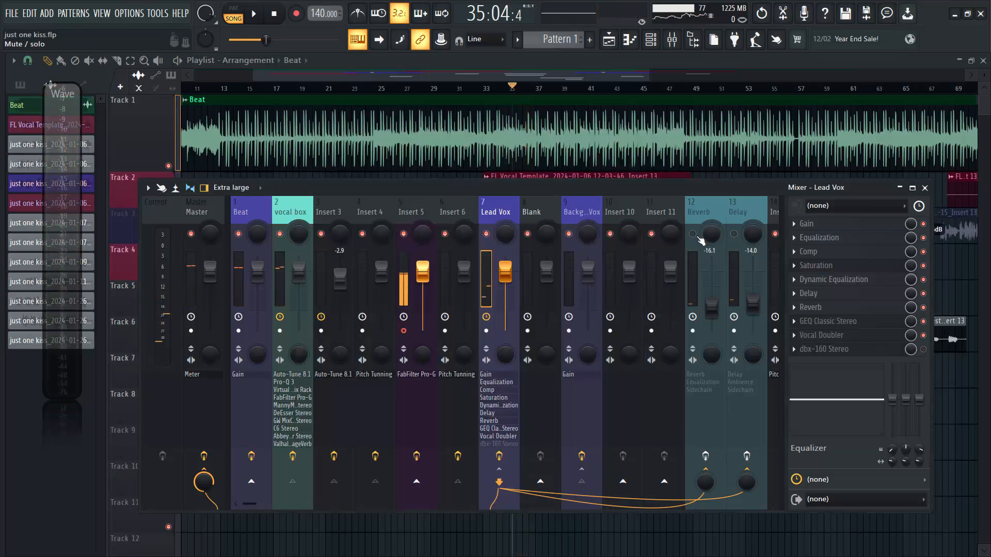
Unmute the Reverb mixer track, audition its Reverb plugin with the settings open, and close the plugin.
click(692, 234)
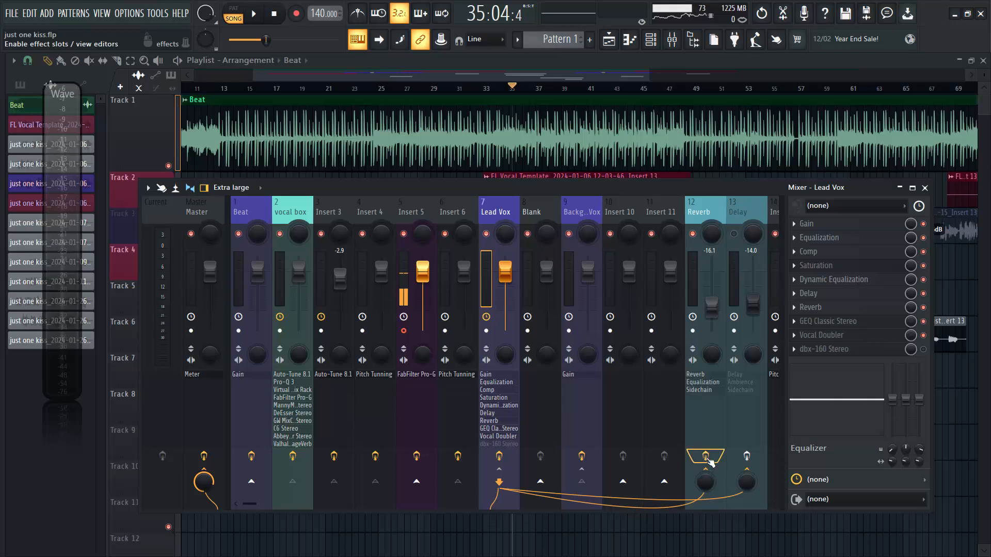
click(705, 207)
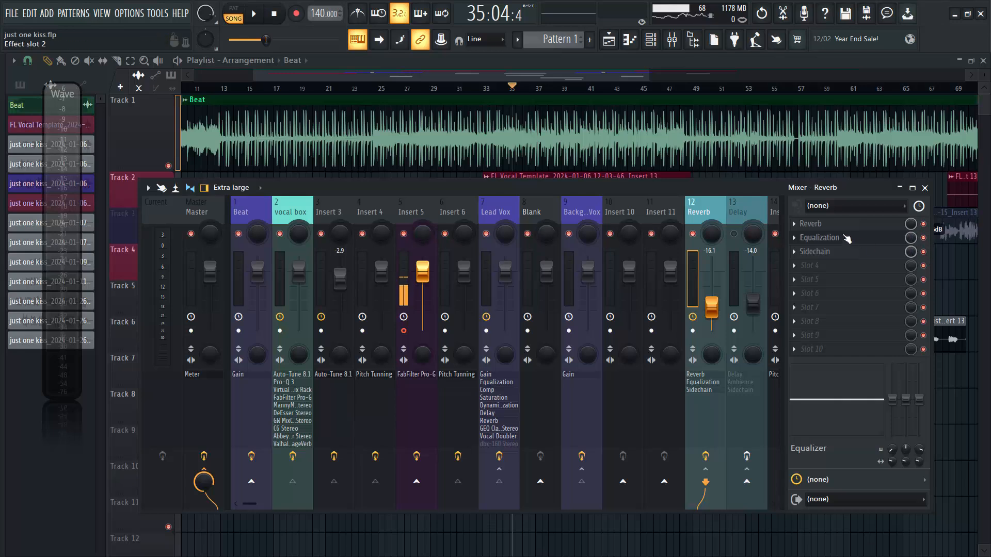
click(830, 225)
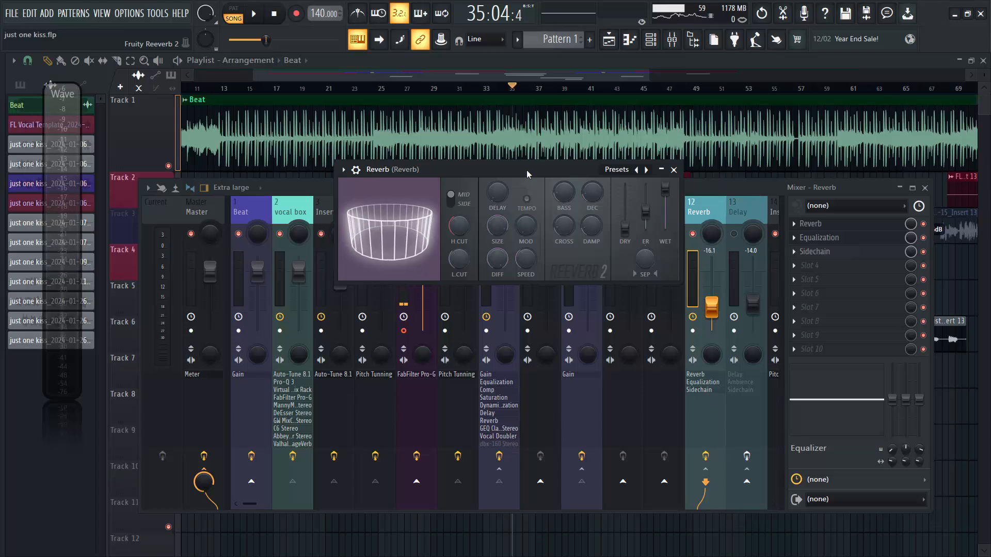
key(space)
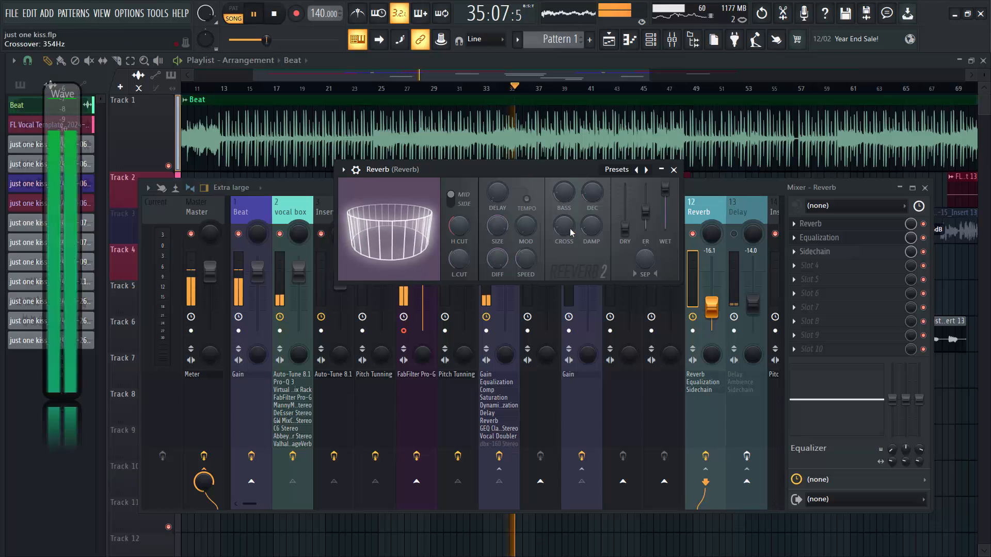
click(674, 170)
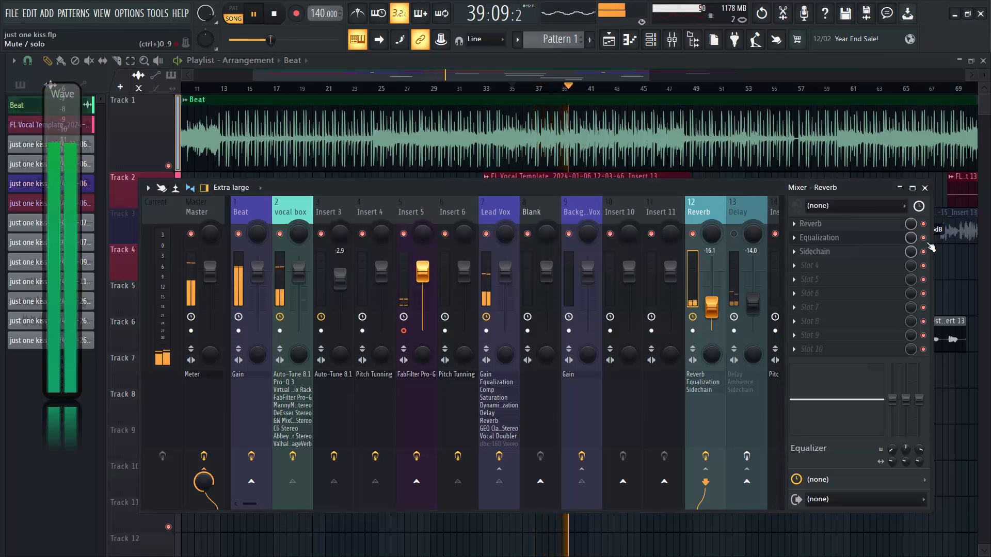
Examine the Reverb track's Equalization curve over the mixer during playback, stop playback, and close the plugin.
click(884, 238)
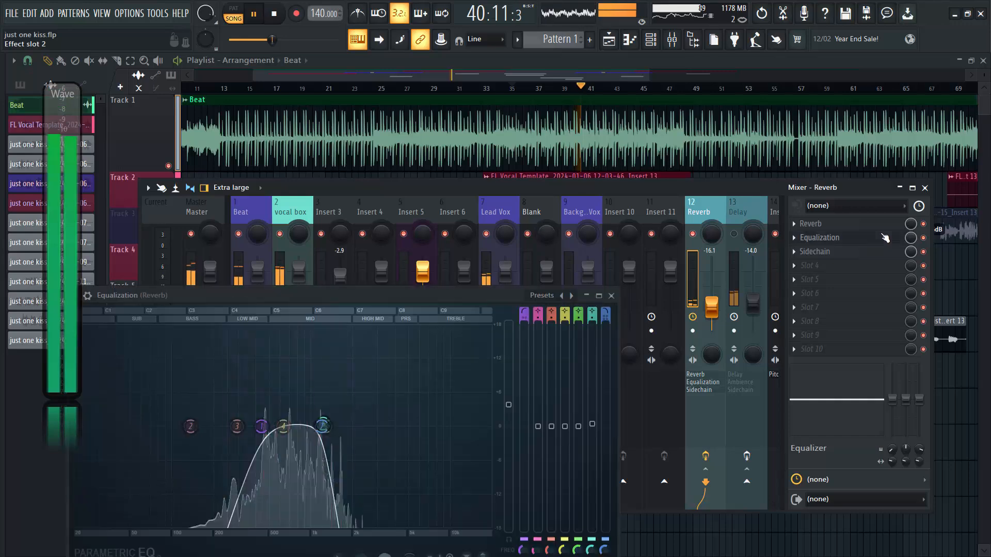
drag(431, 295, 605, 133)
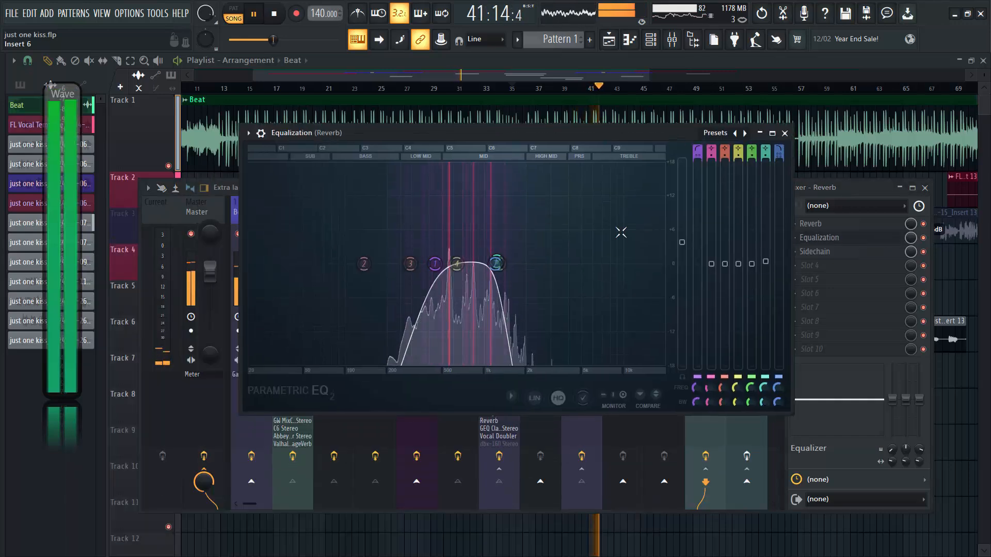
key(space)
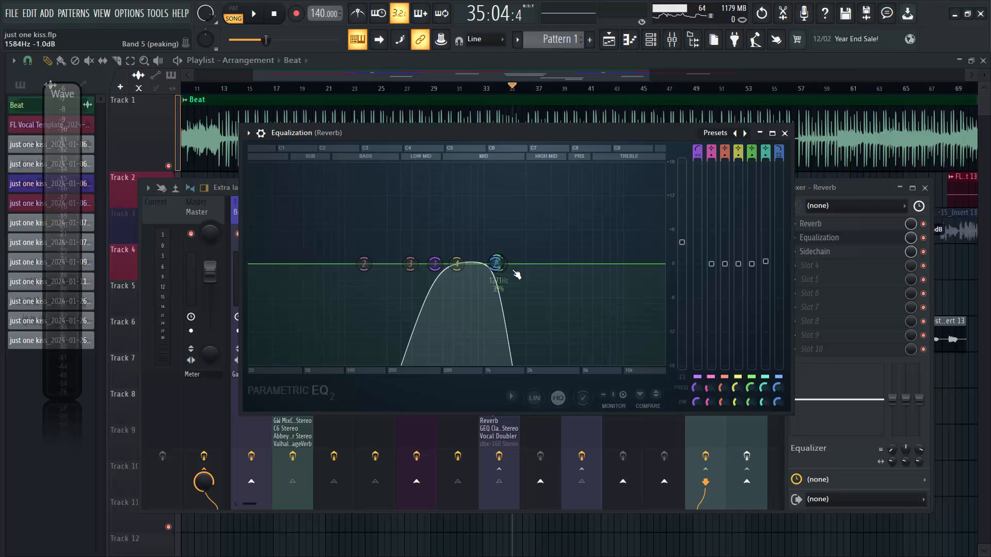
click(784, 134)
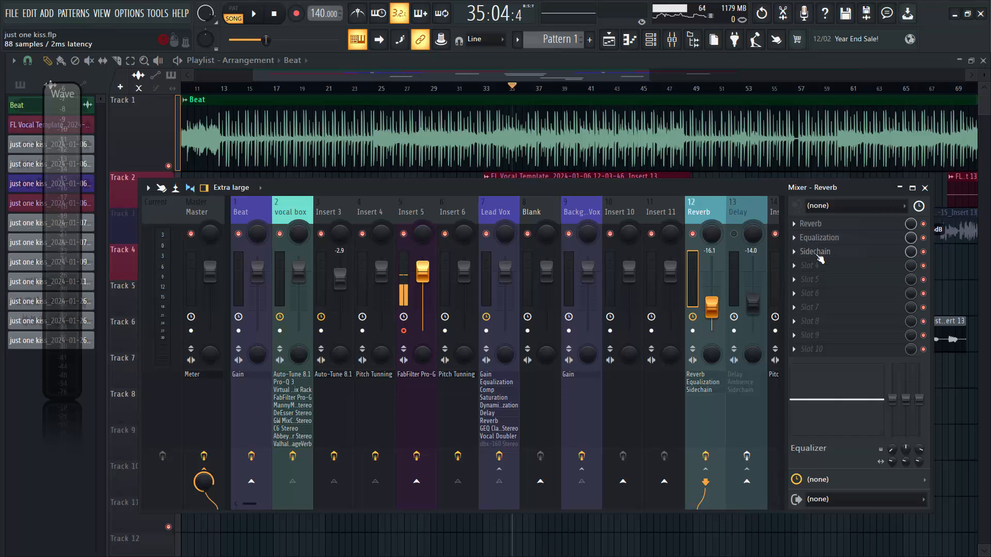
Open the Reverb track's Sidechain in a reduced window, check its sidechain source, and start playback to watch it respond.
click(820, 253)
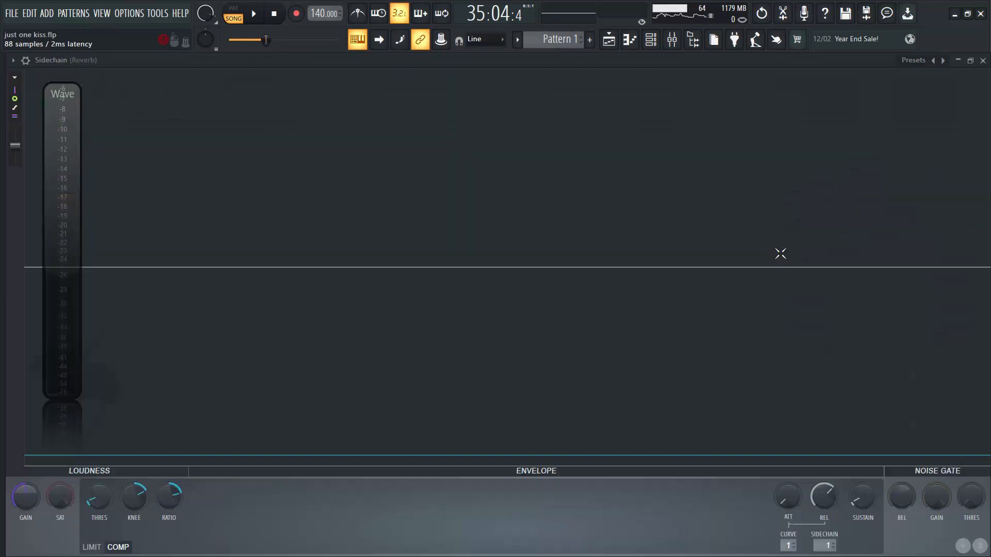
click(971, 61)
drag(472, 307, 472, 215)
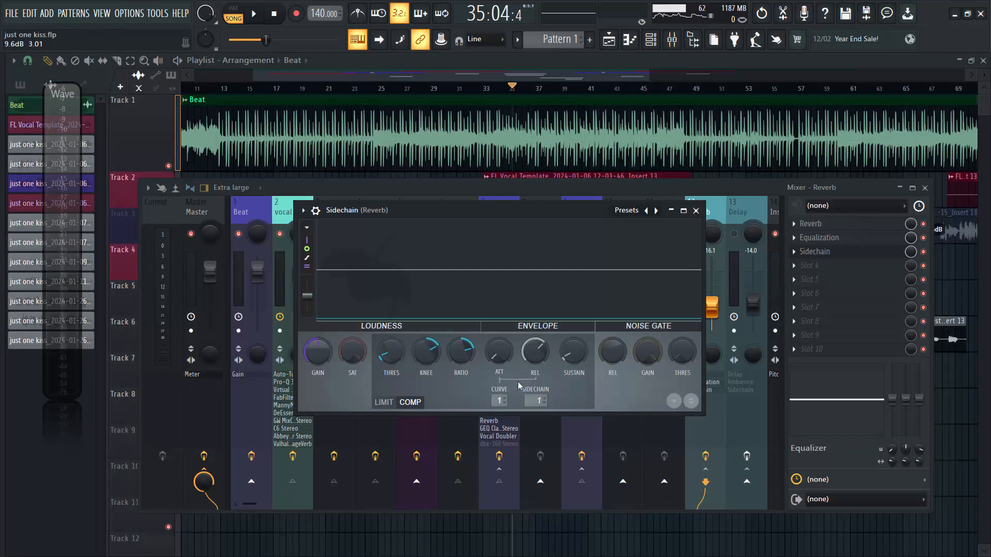
click(540, 403)
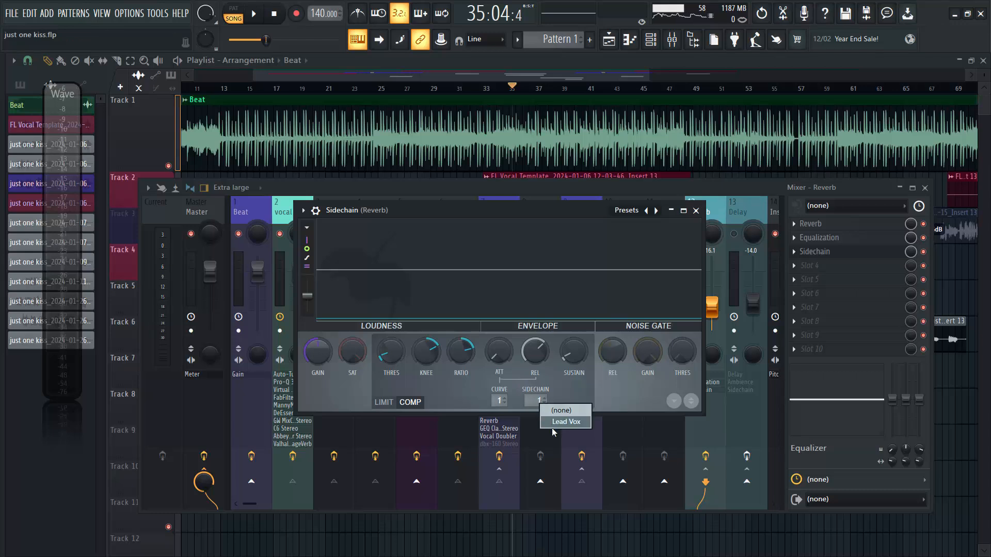
click(445, 399)
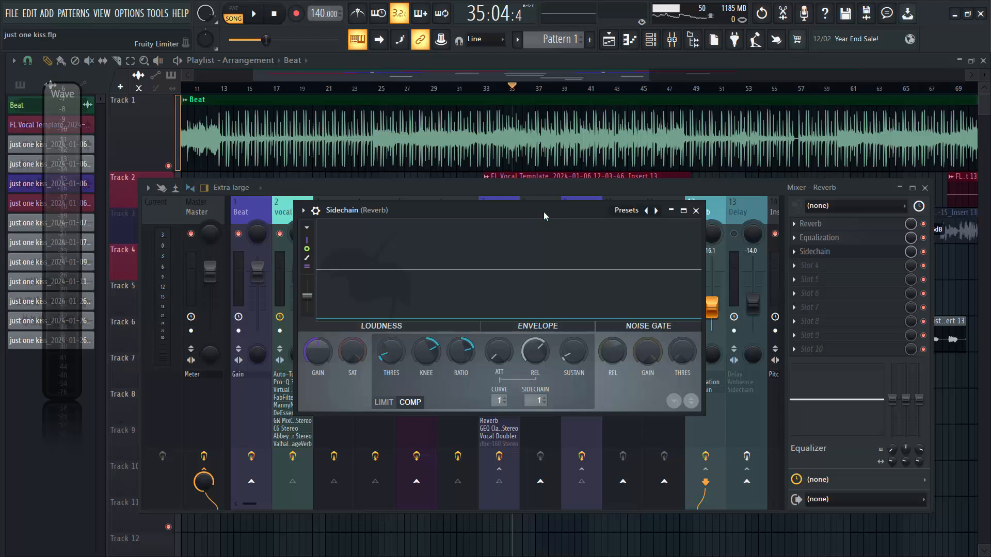
key(space)
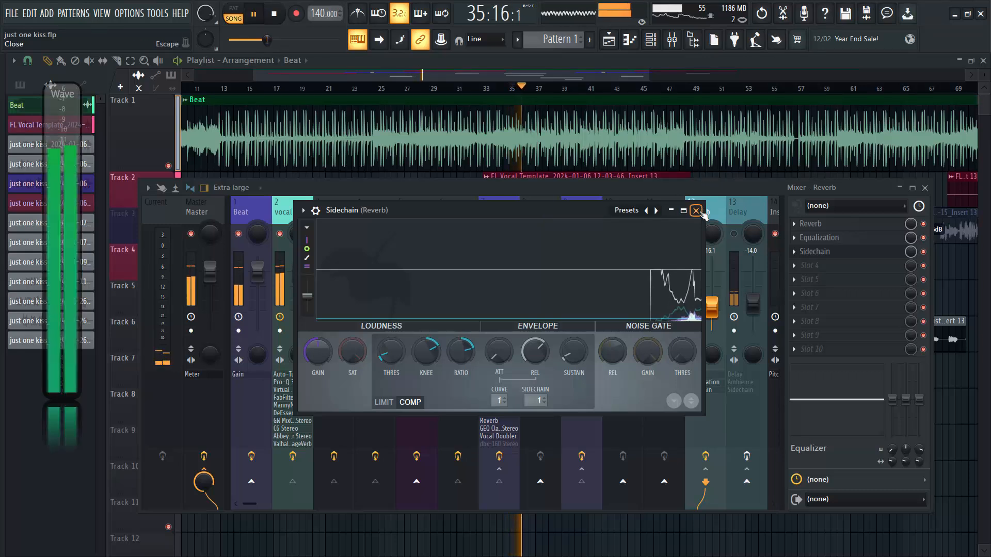
Close the Reverb track's Sidechain, enable the Delay mixer track's effects, and raise its level to -11.6 dB while auditioning the mix.
click(695, 210)
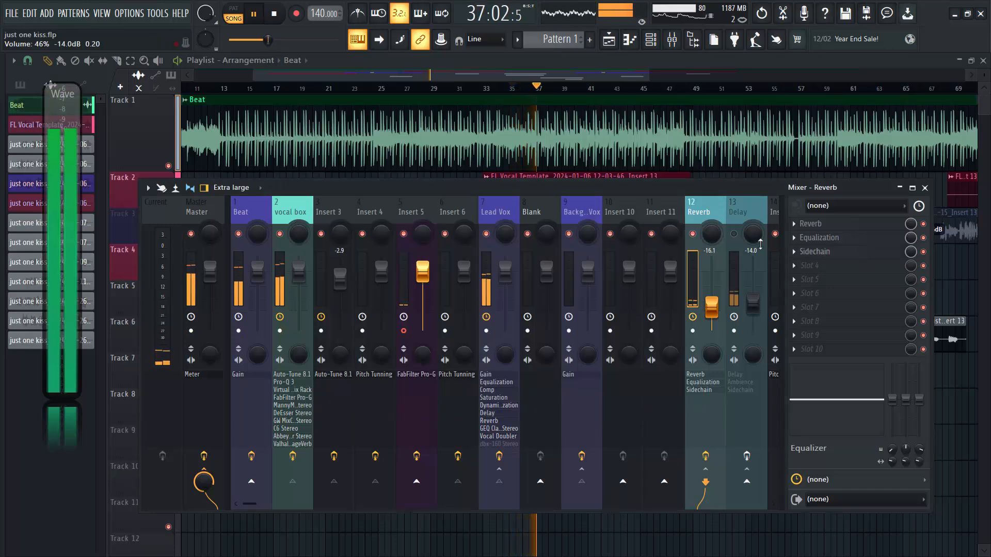
click(743, 218)
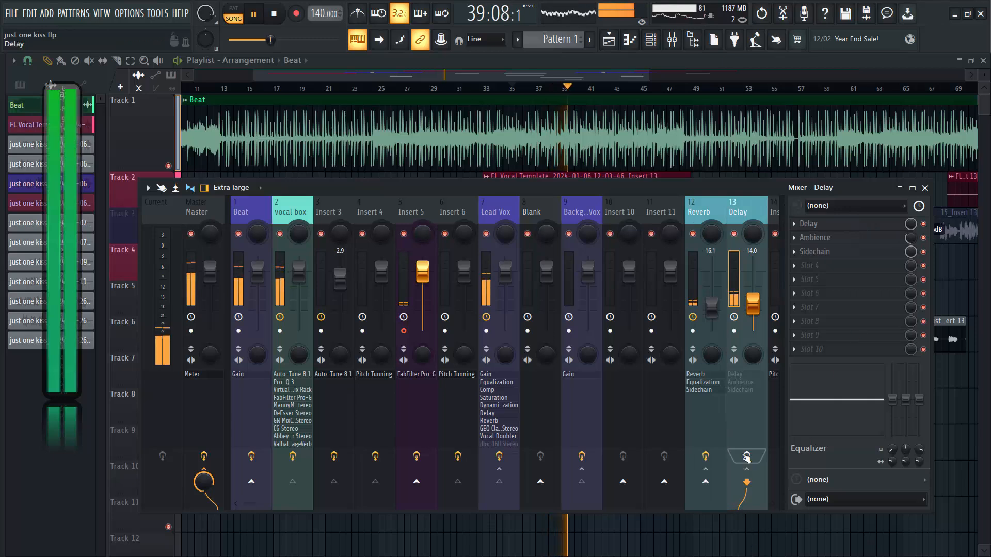
click(747, 455)
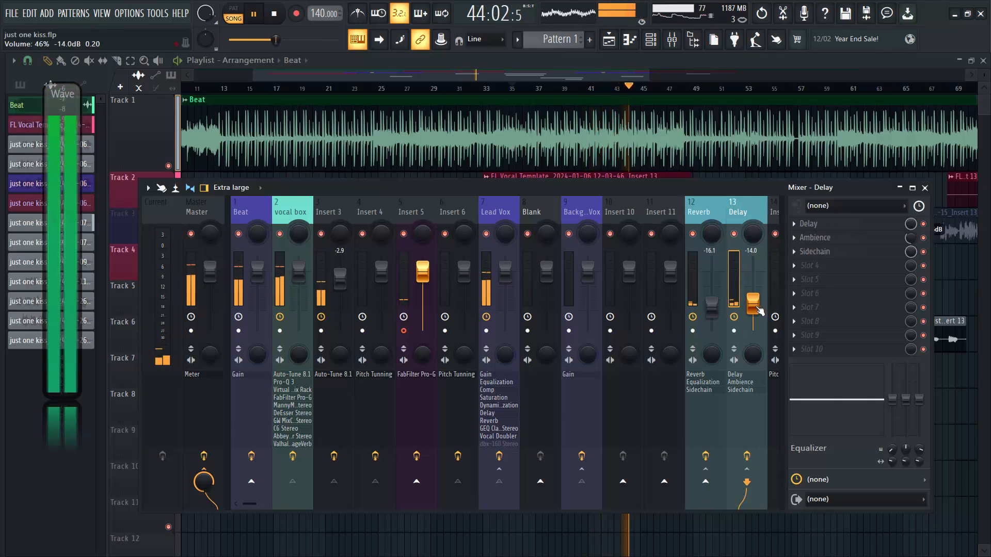
mouse_move(753, 305)
mouse_down()
mouse_move(753, 272)
mouse_move(762, 275)
mouse_move(761, 308)
mouse_up()
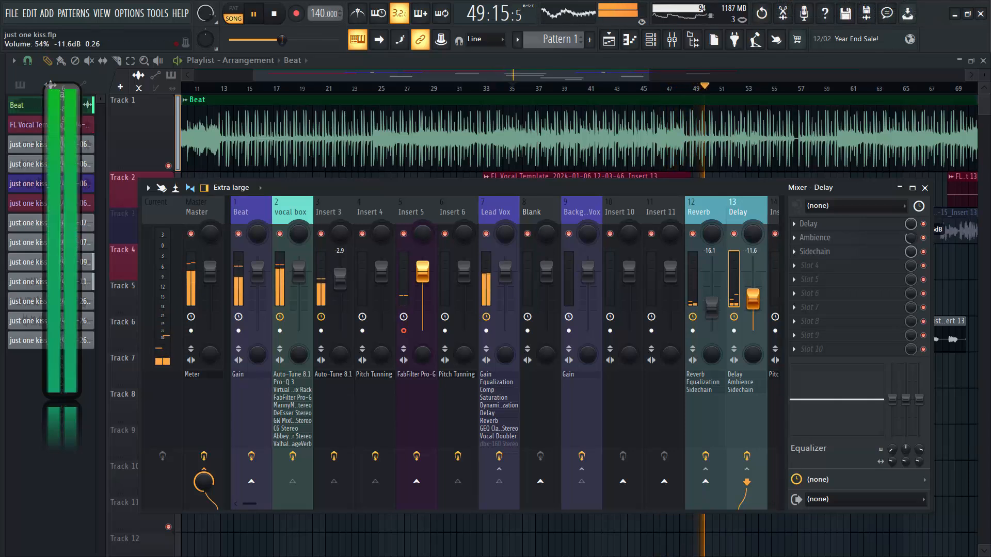
key(space)
key(space)
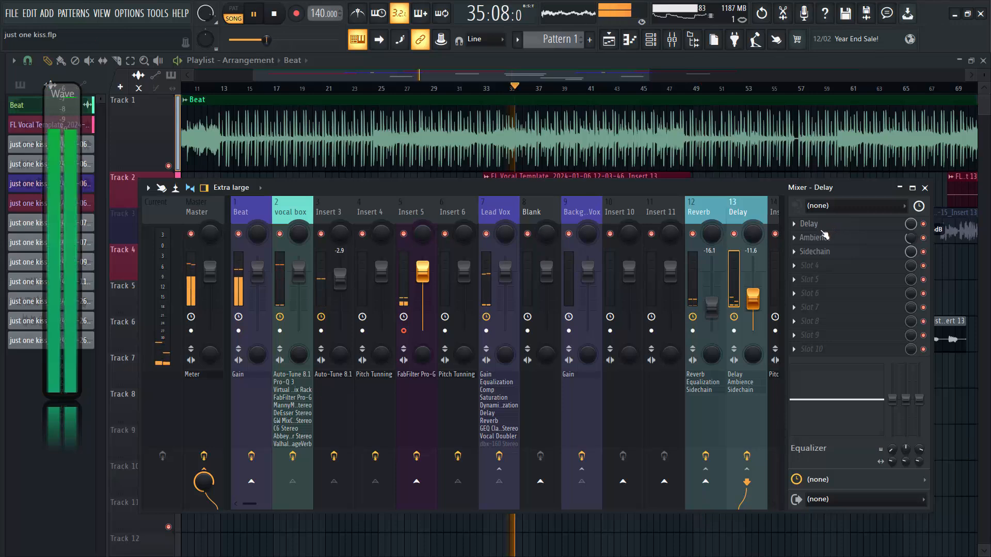
key(space)
Audition the arrangement from the Track 4 vocal and bar 24, unmute playlist Track 3, and listen to it over the mixer.
drag(533, 76, 445, 97)
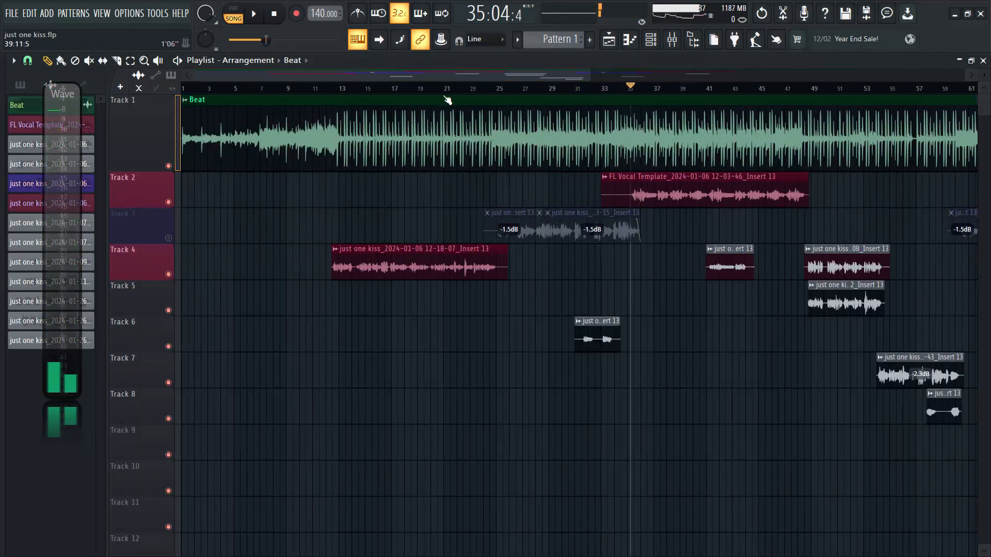
click(349, 91)
key(space)
click(330, 90)
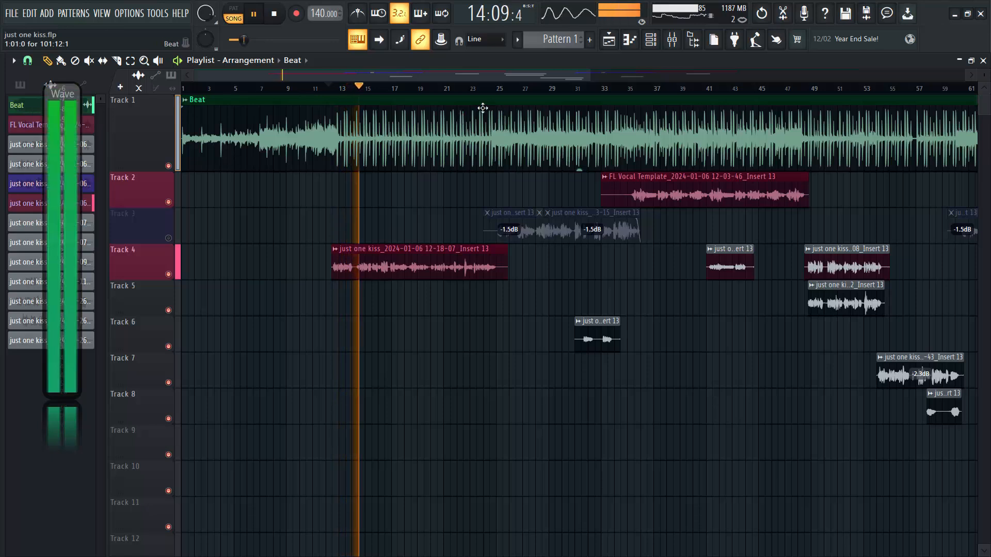
click(487, 90)
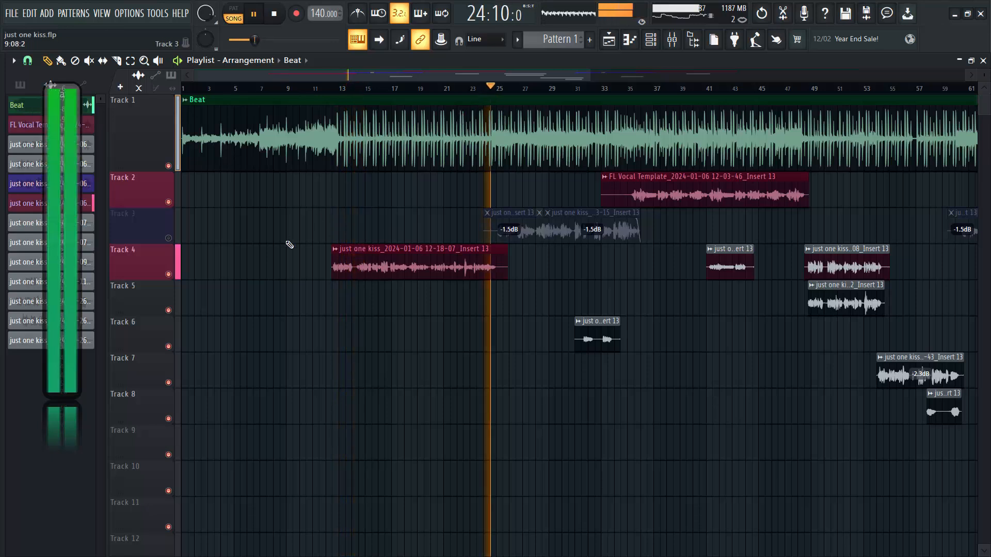
click(168, 238)
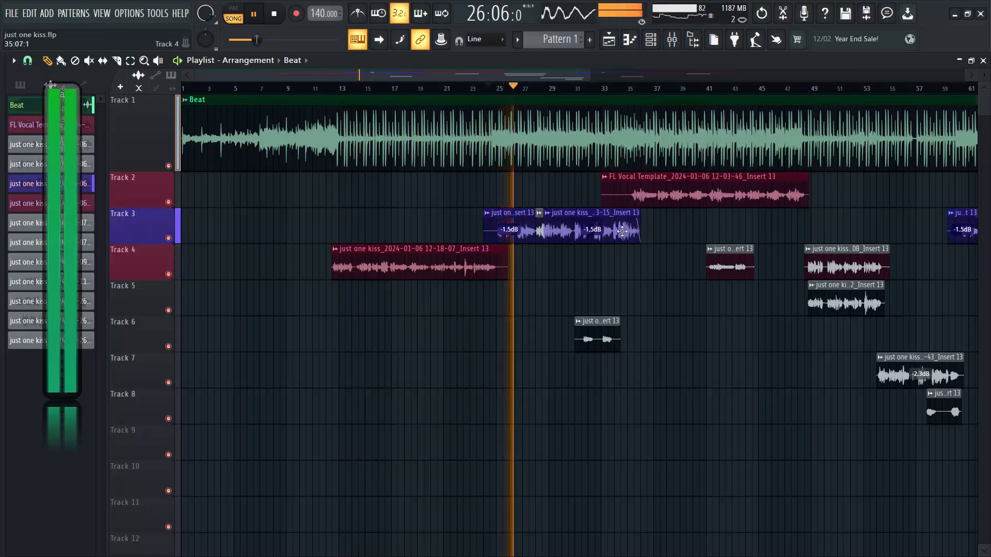
click(672, 40)
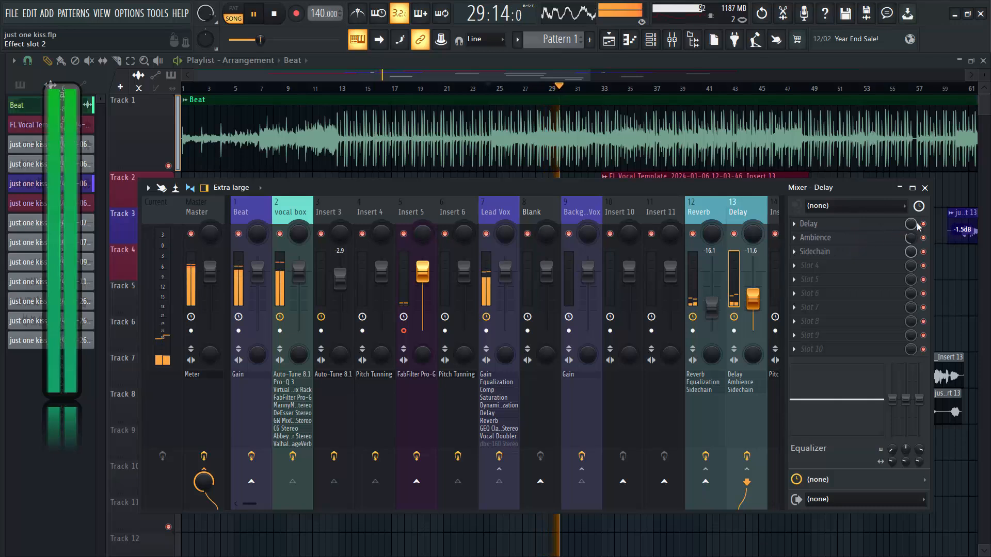
key(space)
Set the time of the Delay track's Fruity Delay 2 to 4 steps and close the plugin.
click(821, 226)
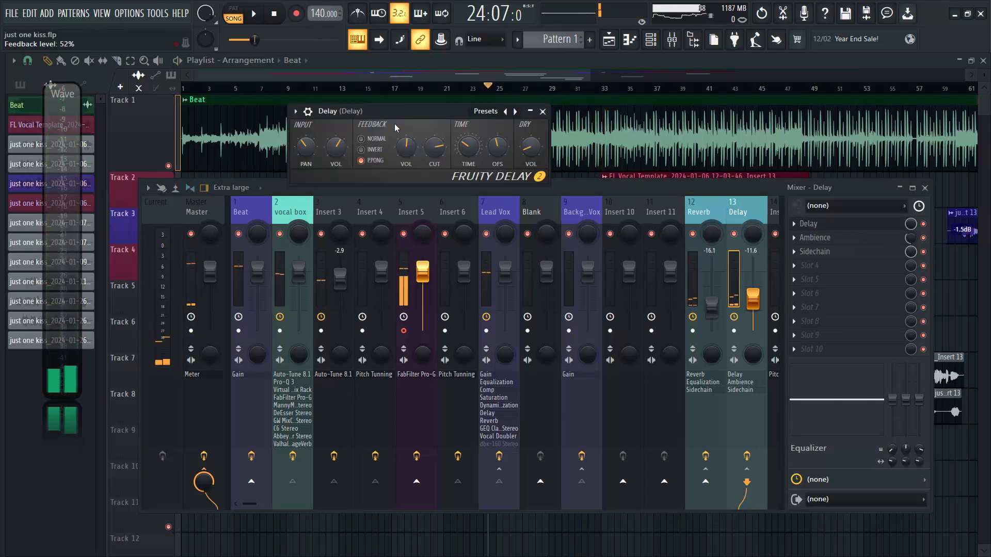
drag(399, 116, 509, 231)
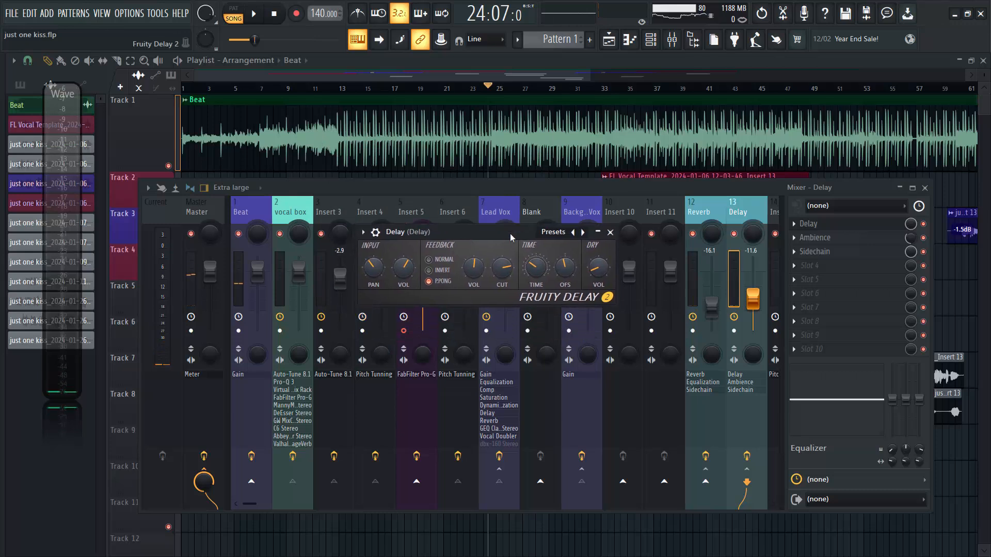
right_click(540, 270)
mouse_move(594, 285)
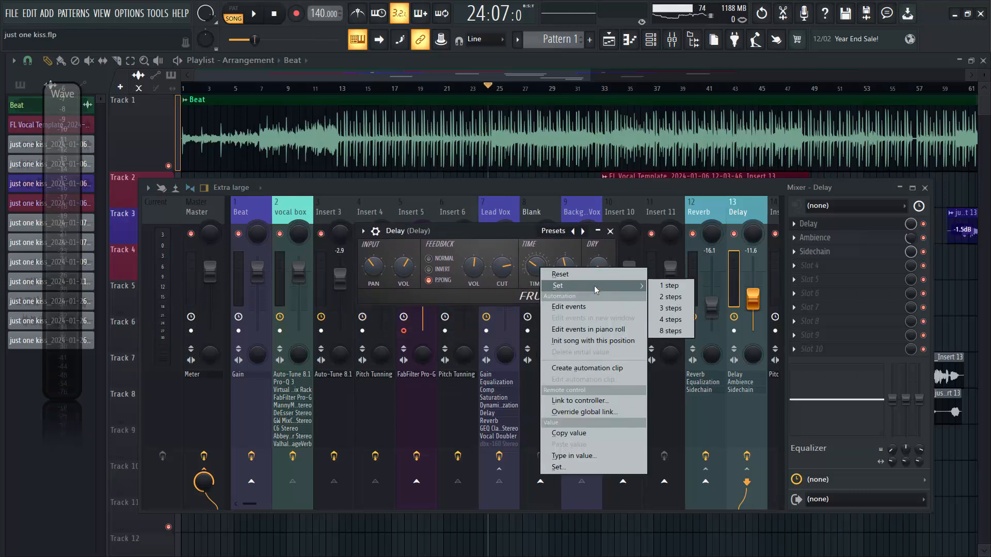
click(666, 320)
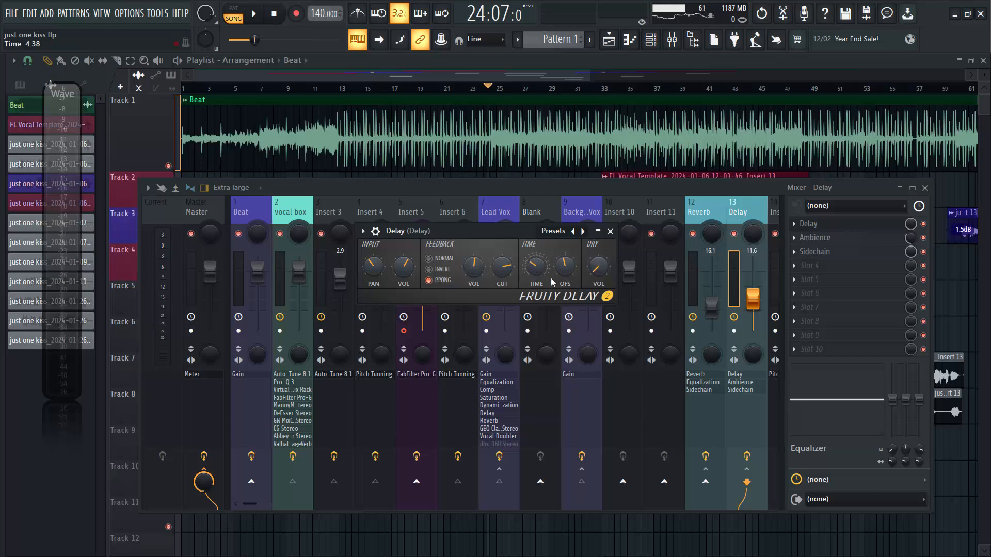
click(610, 231)
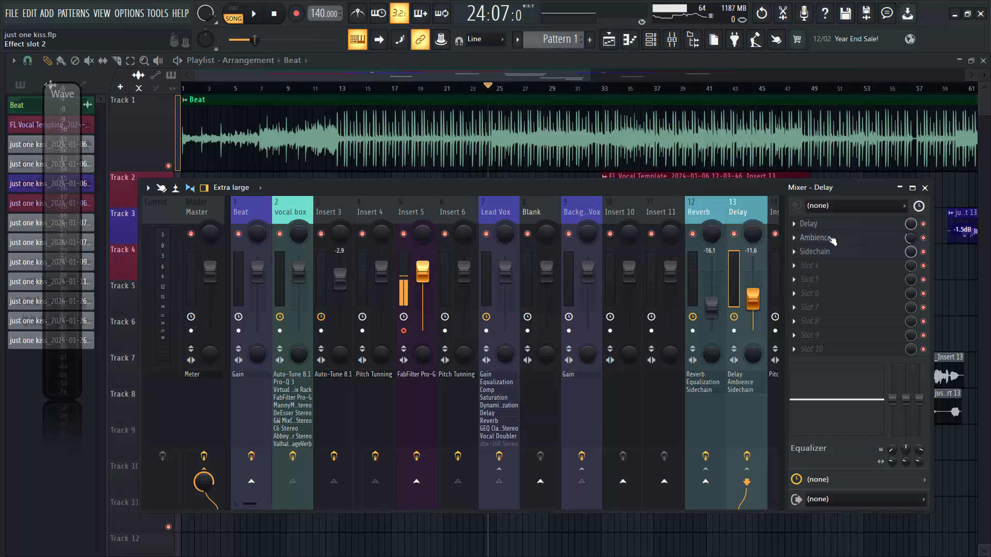
Examine the Delay track's Ambience reverb settings over the mixer and close the plugin.
click(837, 242)
drag(200, 155, 524, 195)
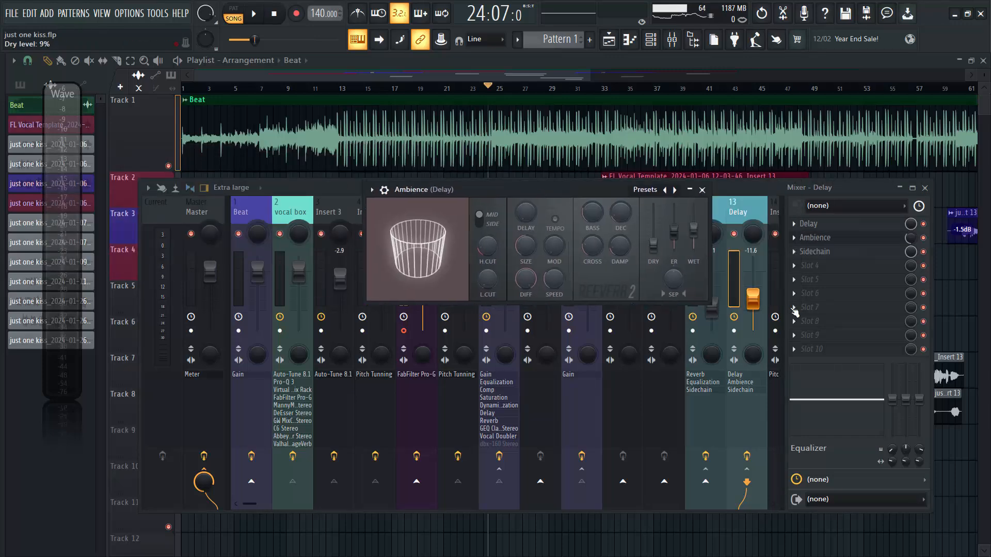
click(702, 190)
Open the Delay track's Sidechain in a reduced window, check its sidechain source, and close it.
click(816, 256)
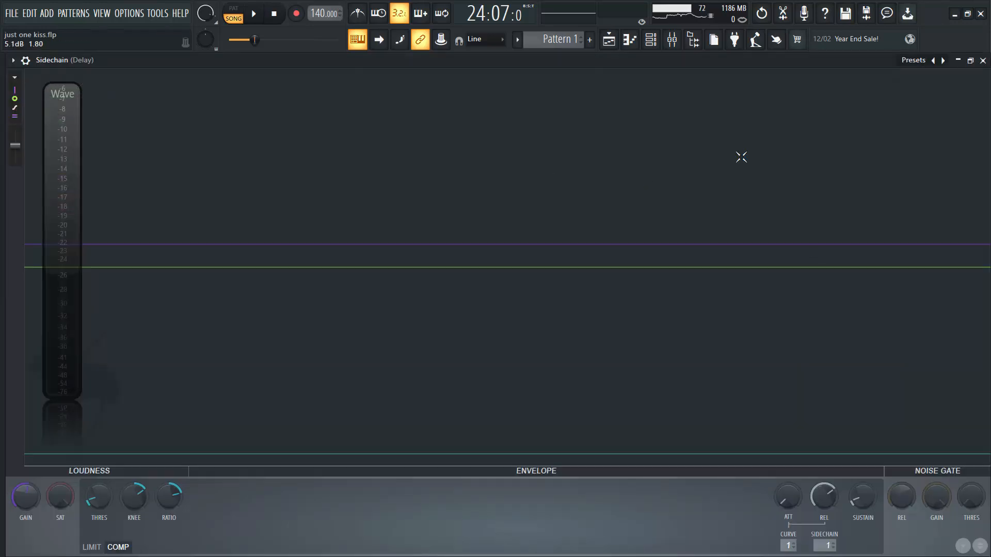
click(971, 60)
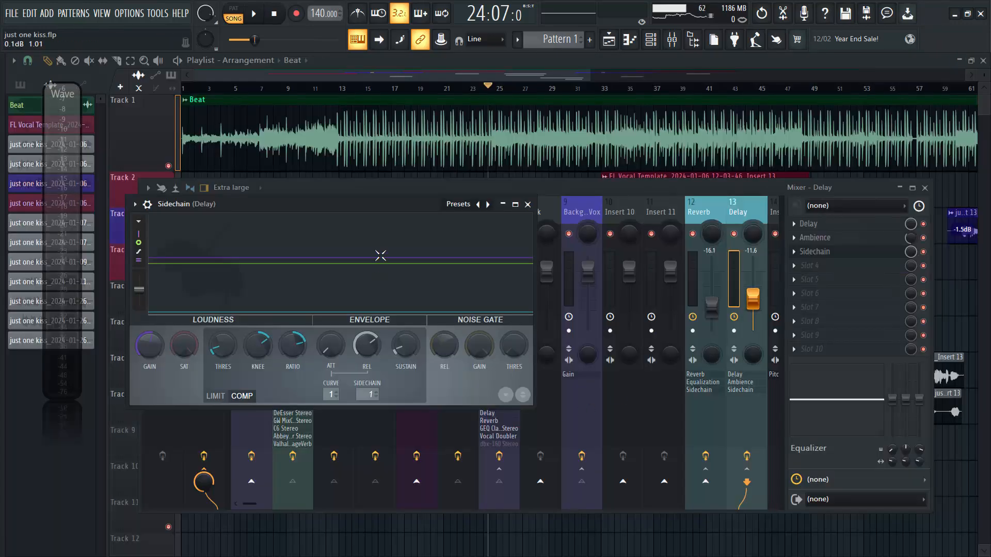
drag(420, 203, 580, 201)
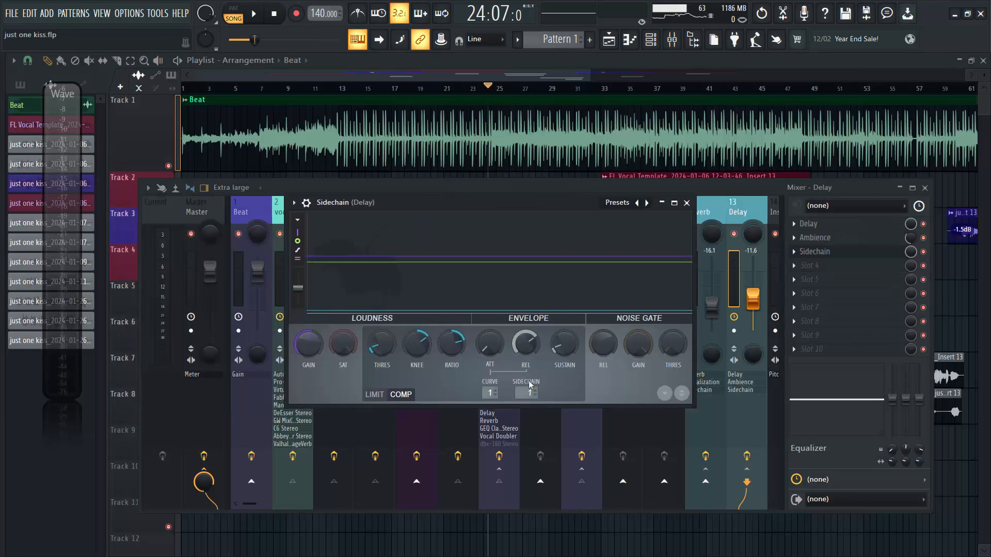
click(528, 395)
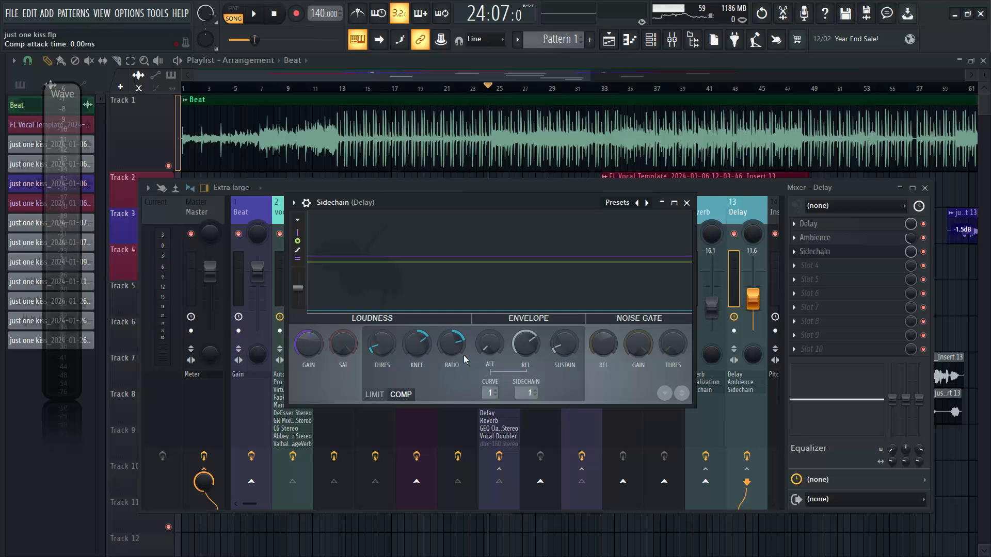
click(687, 202)
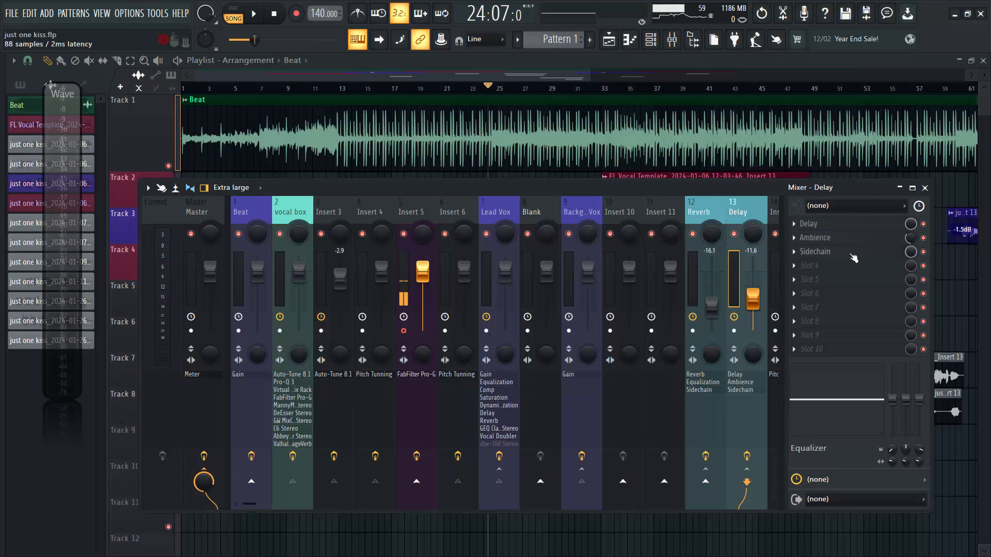
Check the Ambience plugin's mix level on the Delay track and audition the full vocal mix from bar 24 with the playlist in view.
click(847, 239)
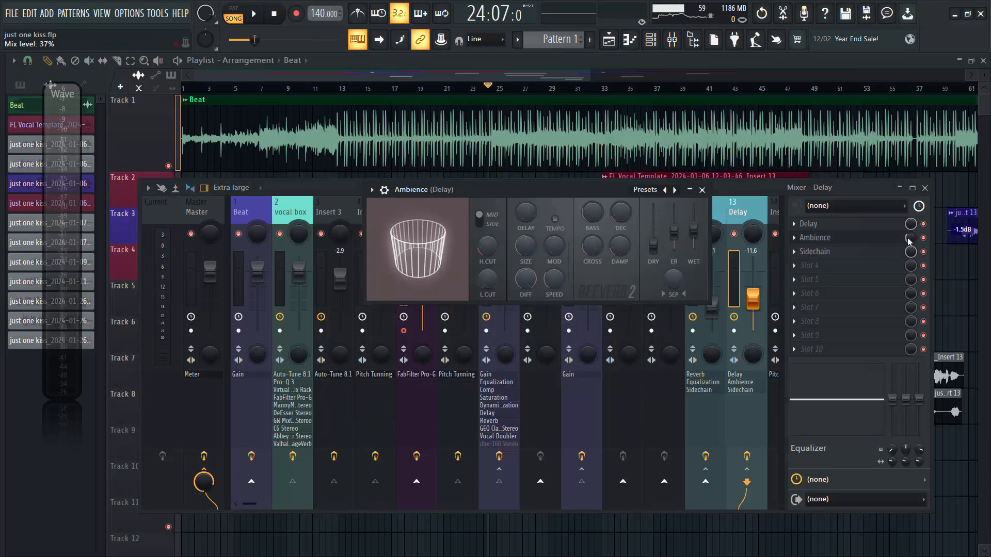
click(701, 190)
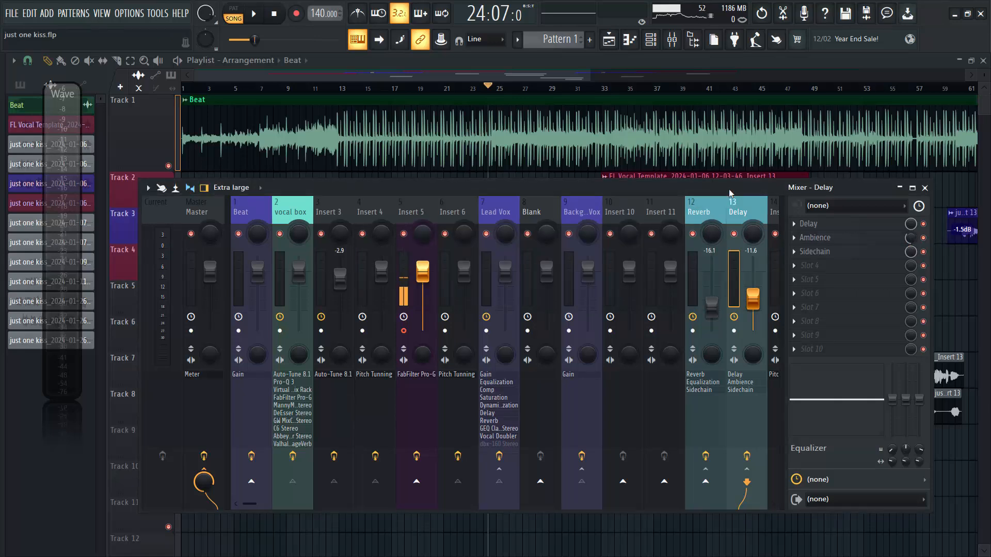
key(space)
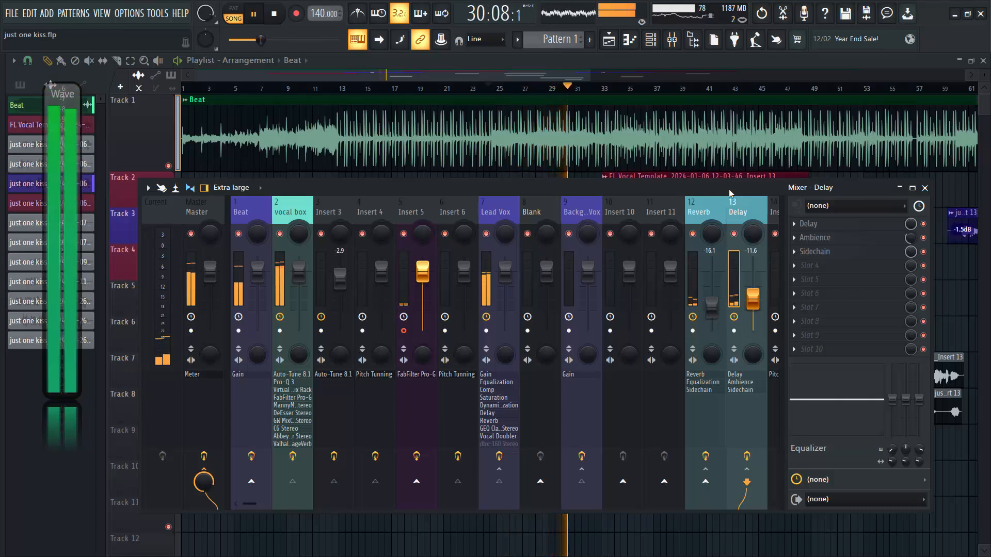
key(F9)
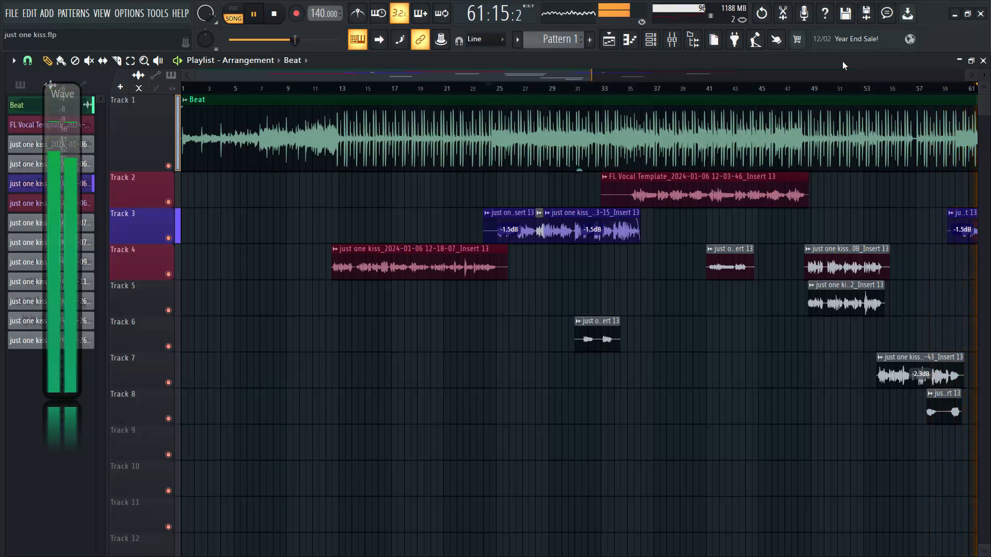
key(space)
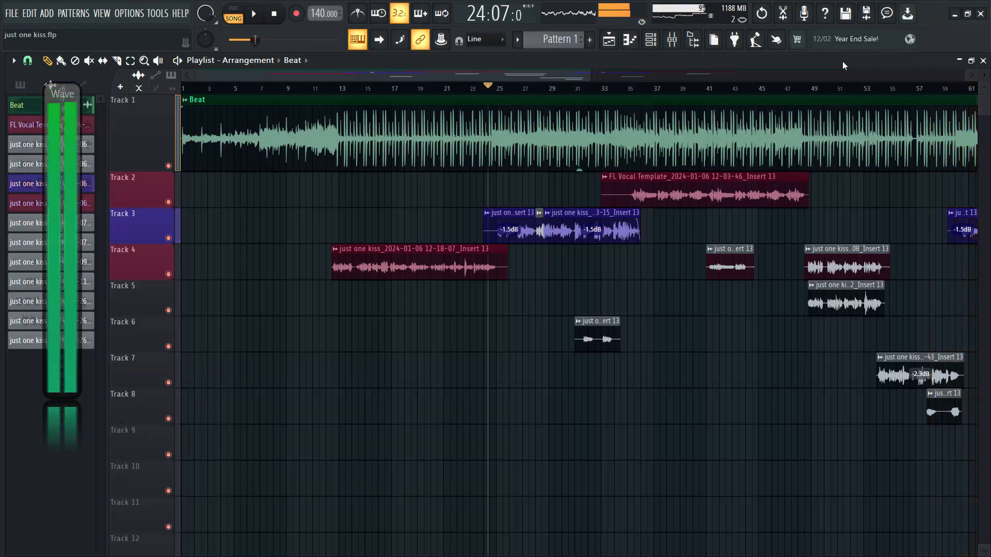